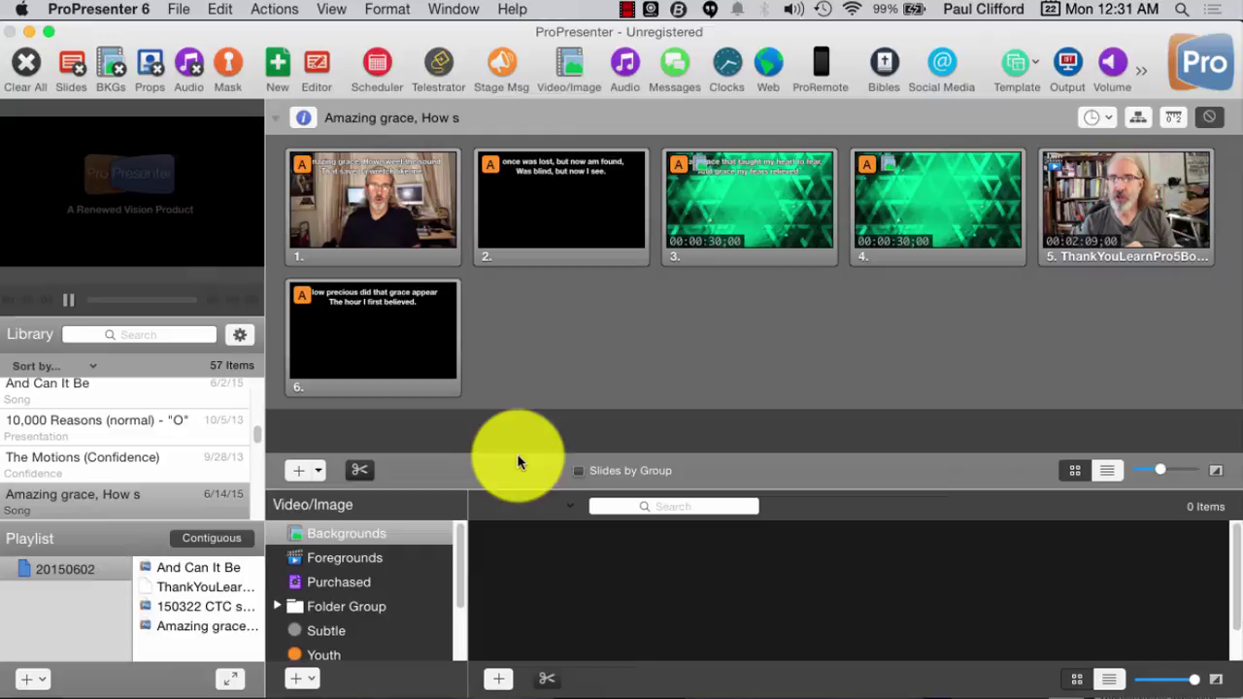
Open the Clocks window and try the Overrun option on Countdown 1, leaving it disabled.
click(721, 68)
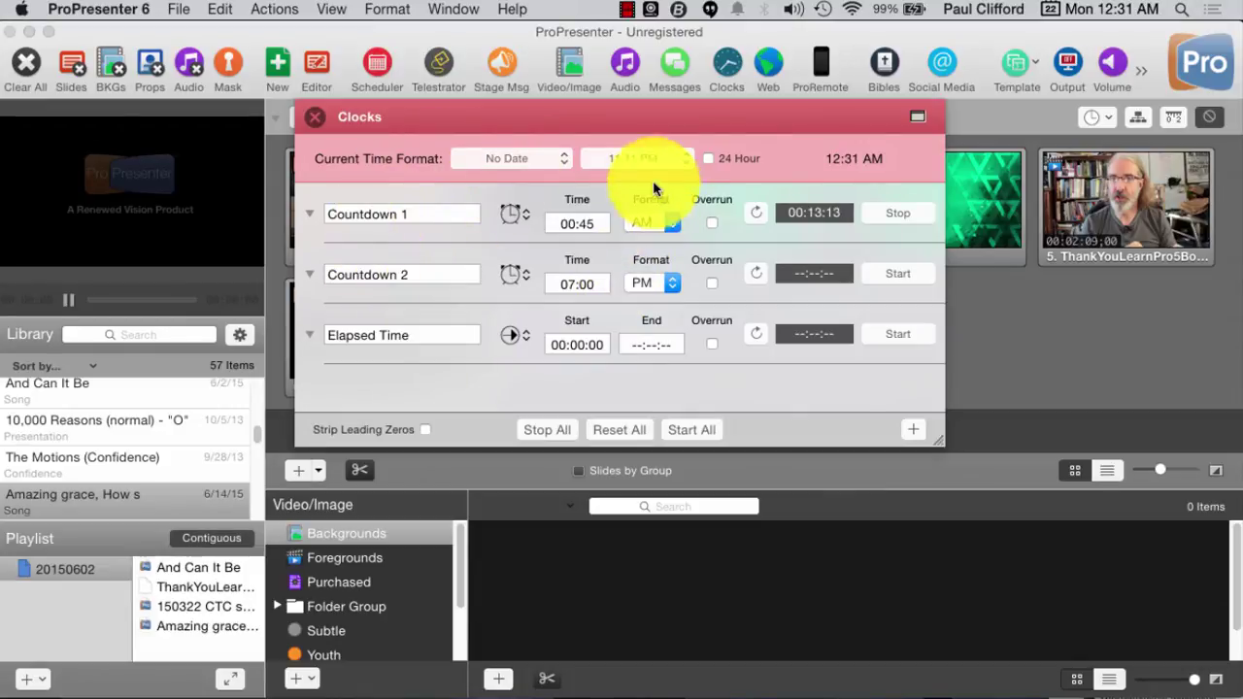
click(712, 225)
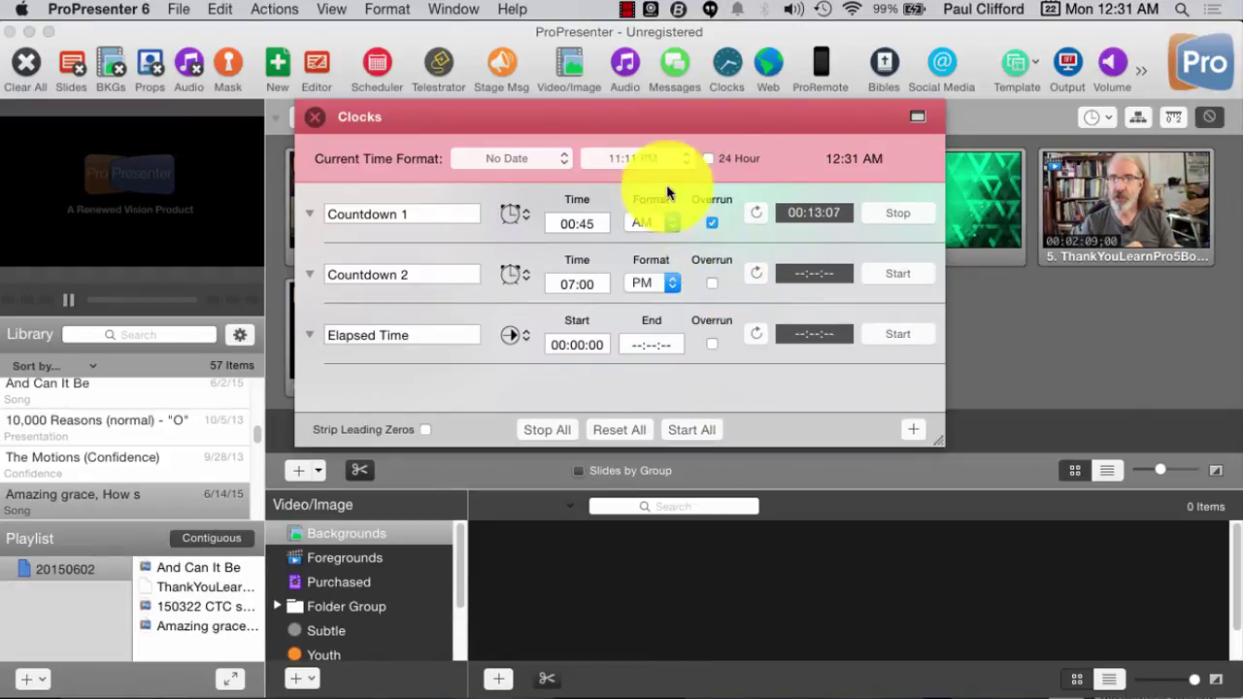
click(712, 223)
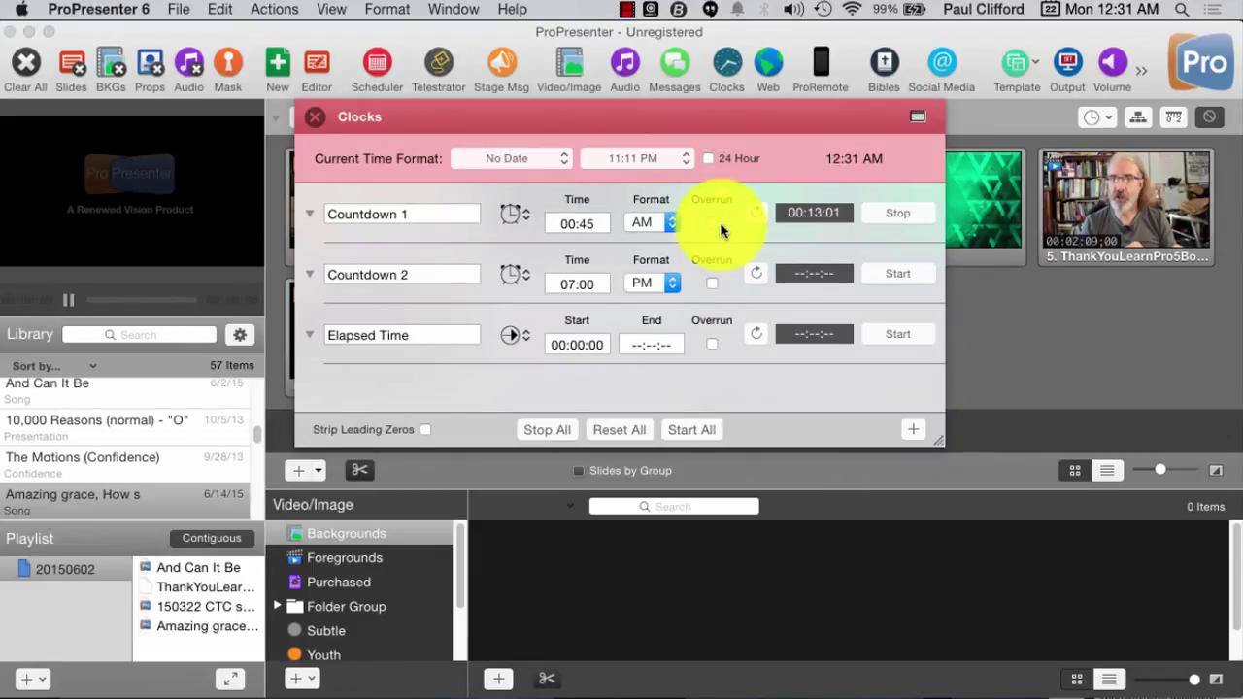
click(709, 161)
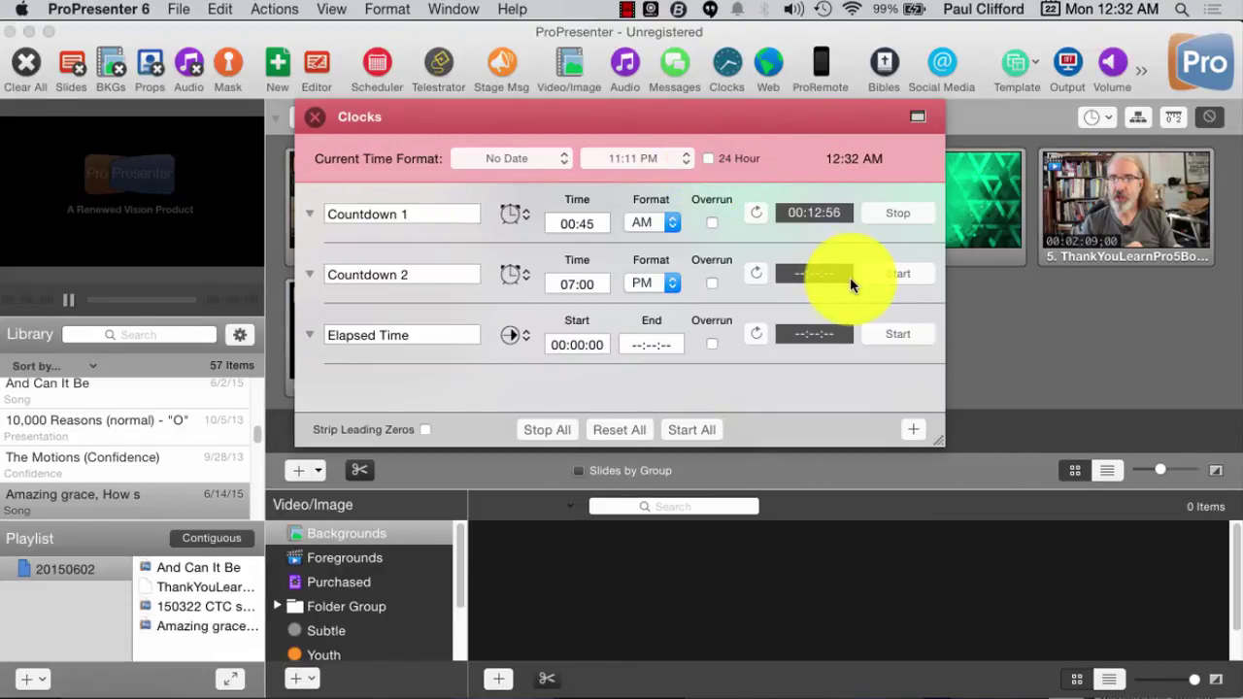
Reset Countdown 1, start it again briefly, and reset it once more.
click(757, 216)
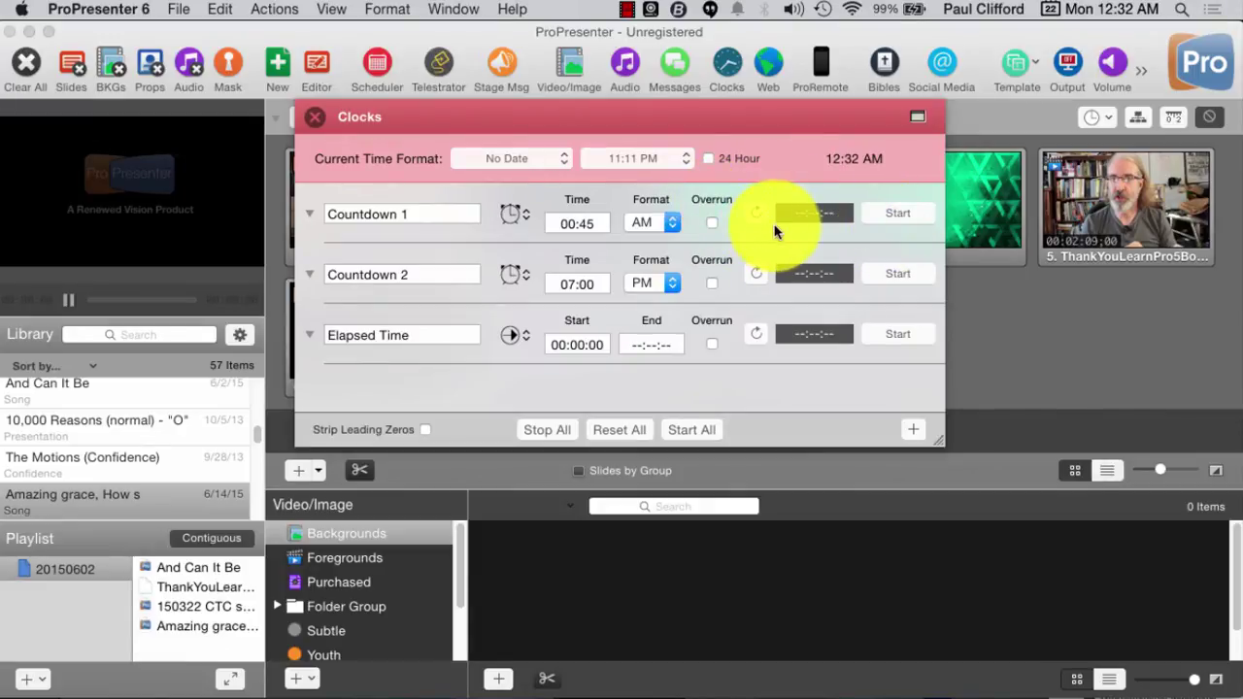
click(898, 215)
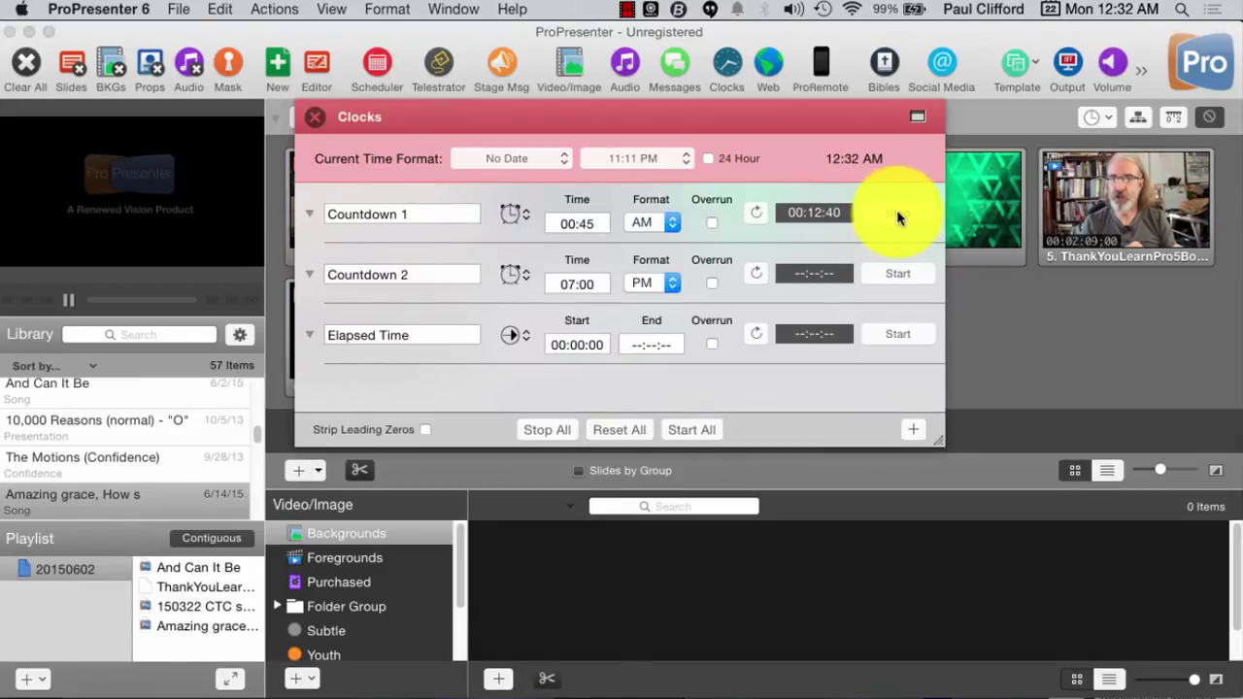
click(756, 220)
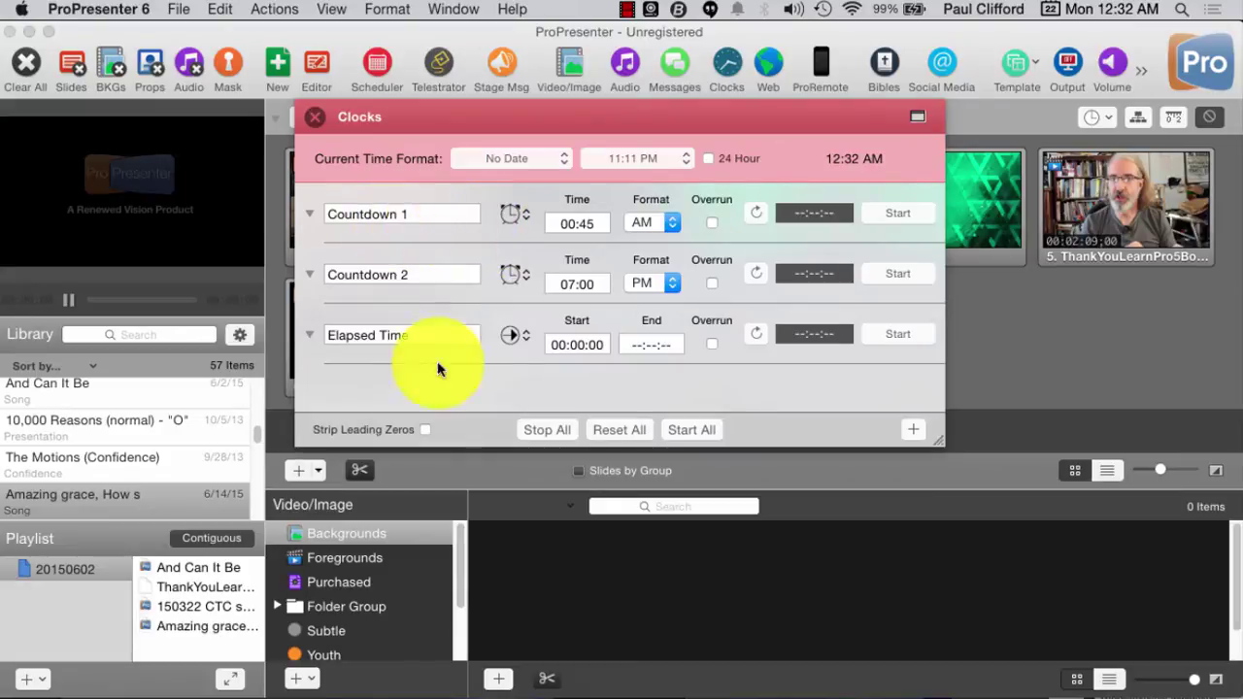
Change the clock named Elapsed Time to a Count Down Timer with a duration of 00:60:00.
click(308, 333)
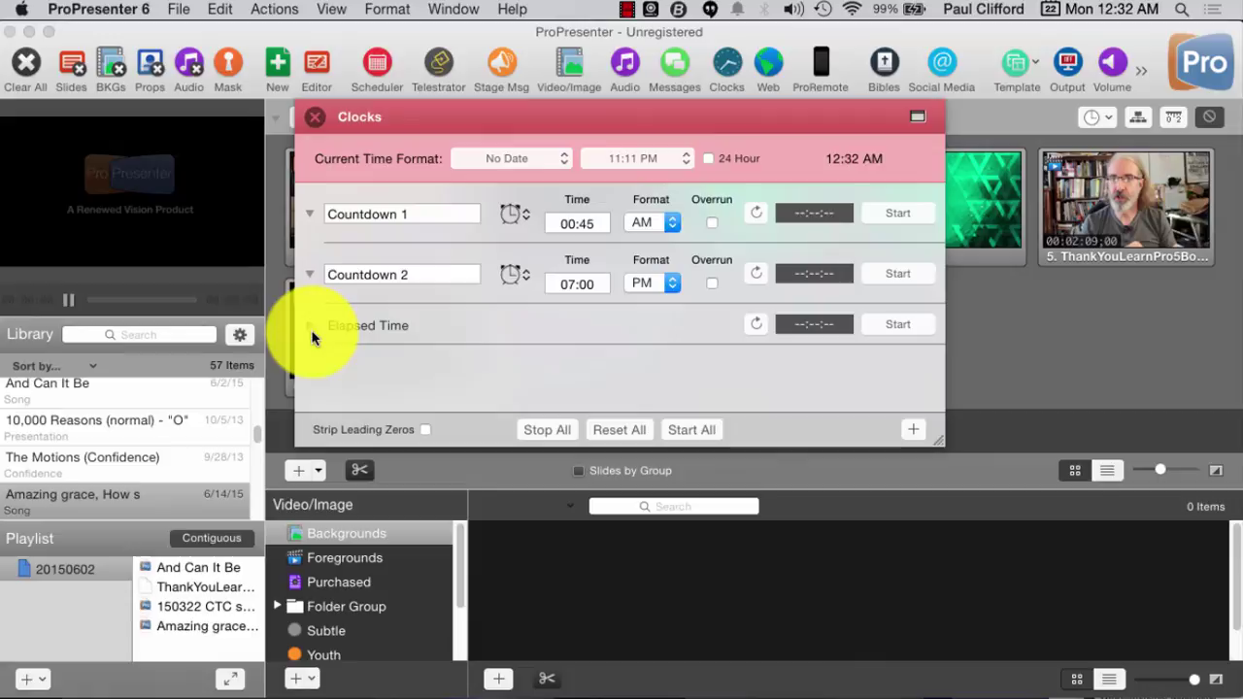
click(308, 332)
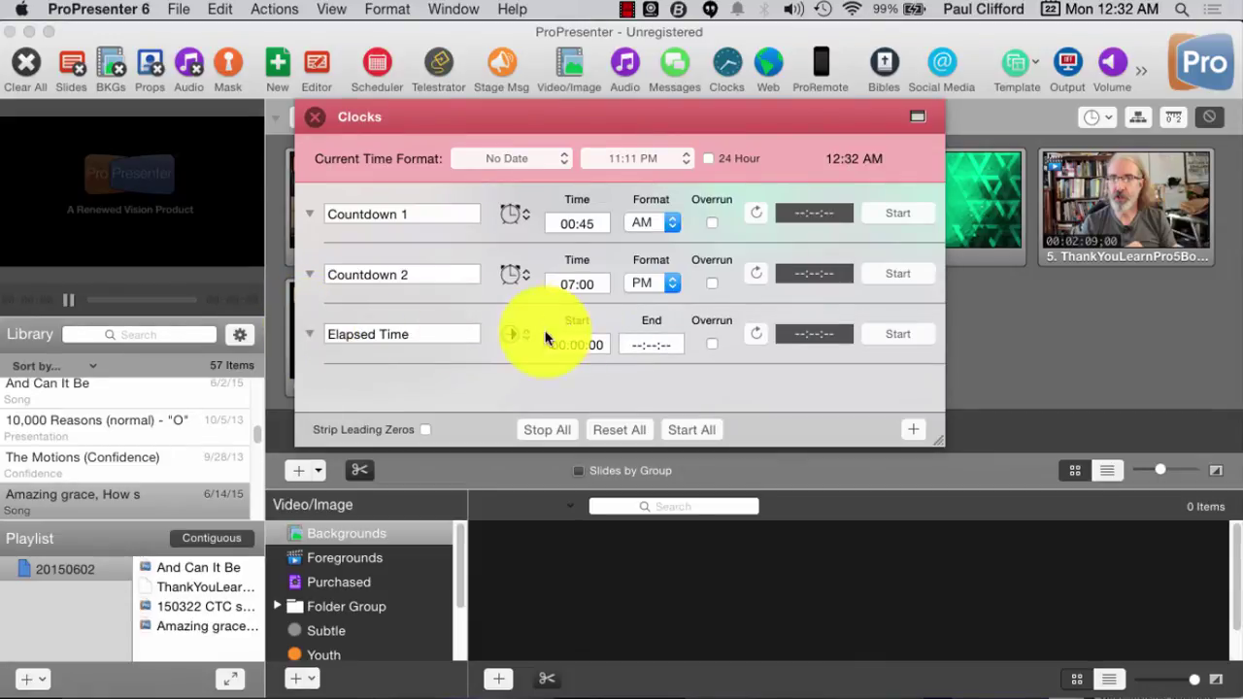
click(515, 334)
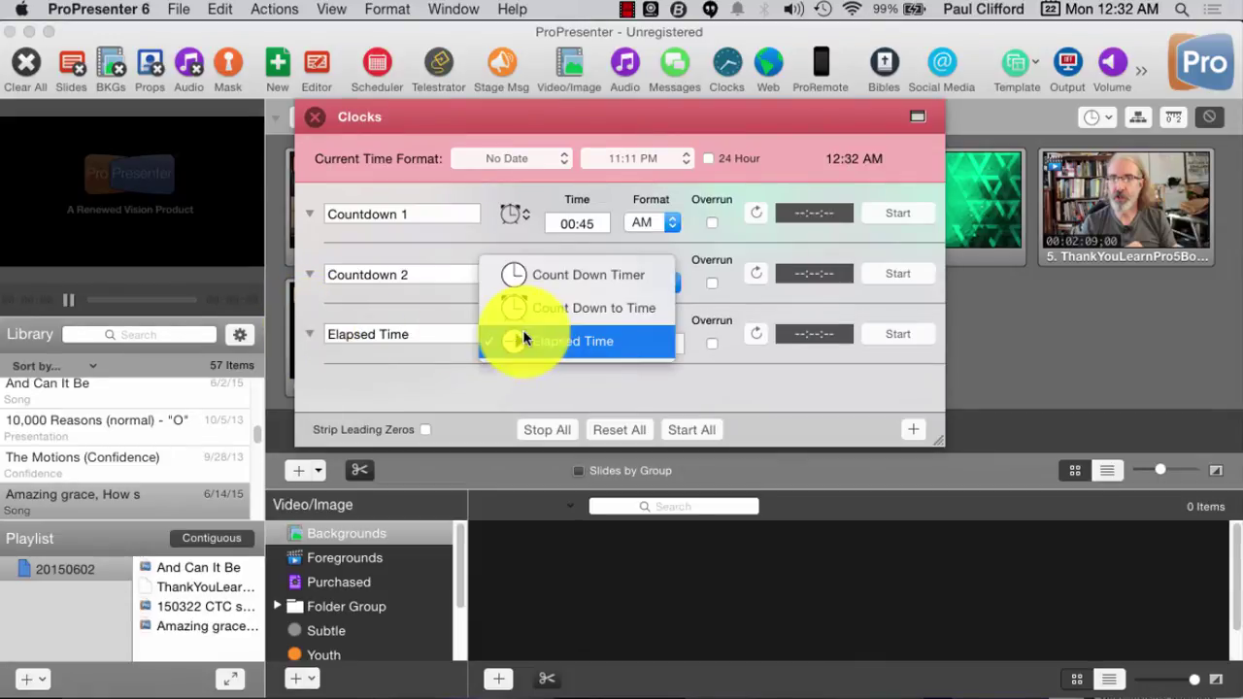
click(533, 281)
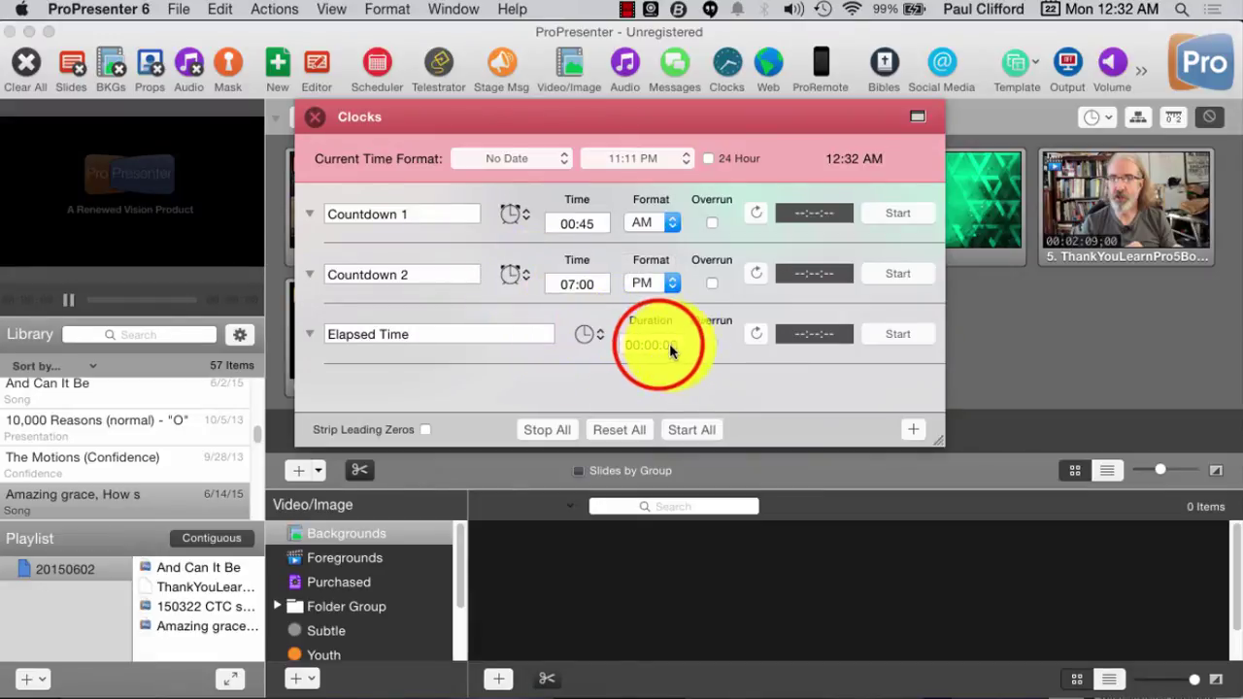
click(655, 345)
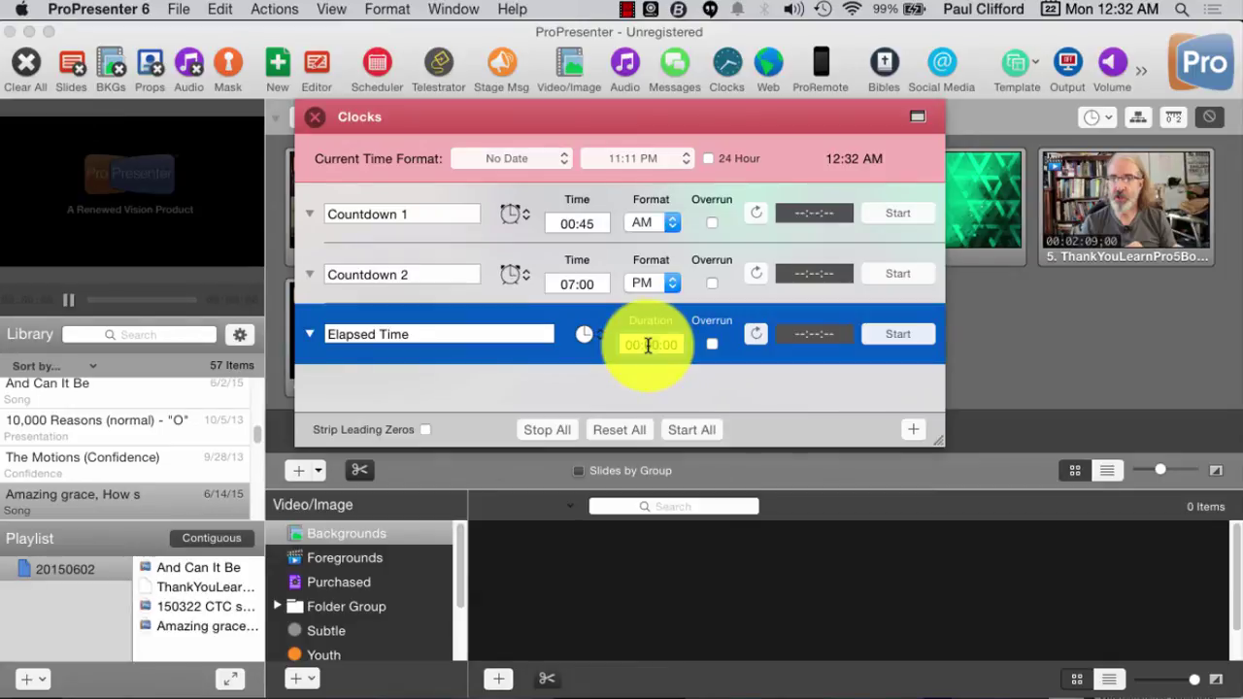
click(648, 344)
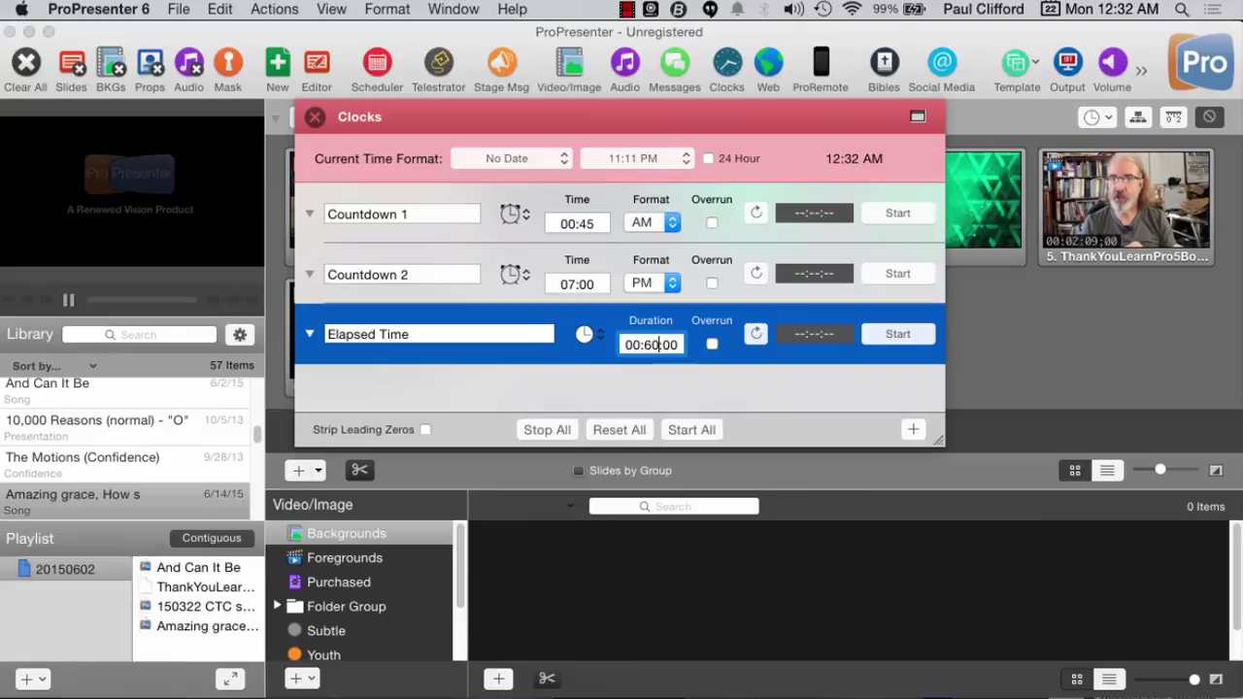
key(Tab)
Load the 60-minute duration into the third clock, run it briefly, and reset it.
click(756, 334)
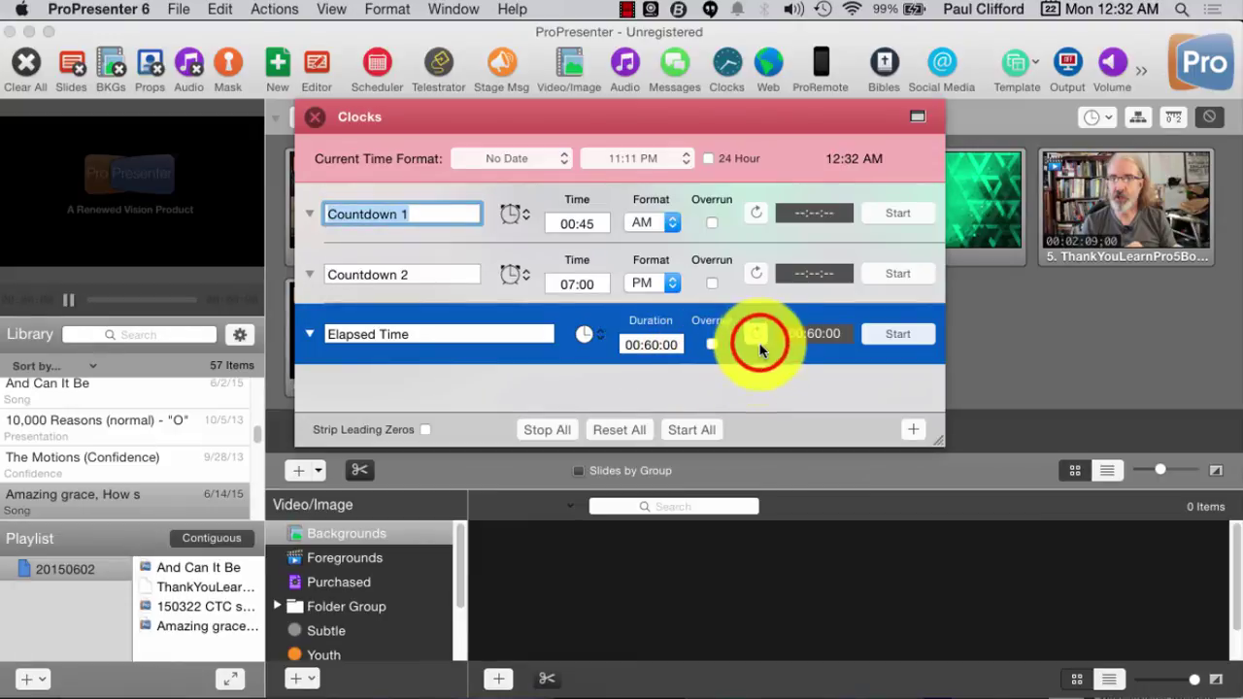
click(888, 334)
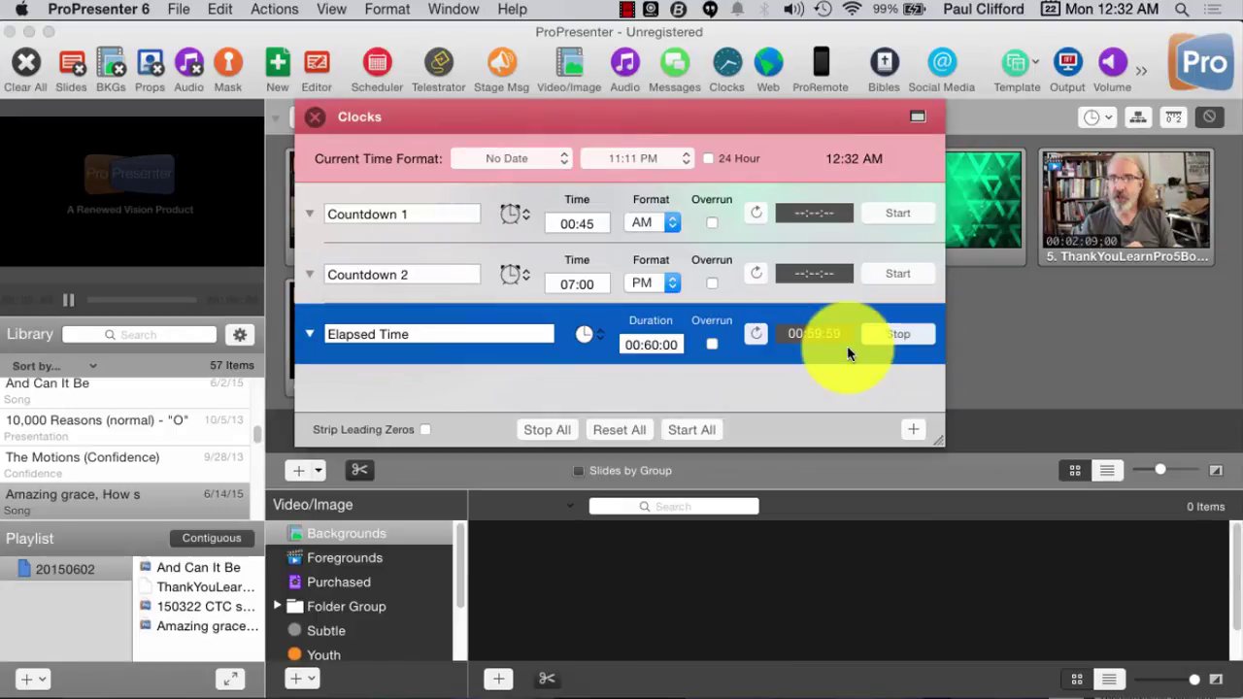
click(756, 334)
click(757, 334)
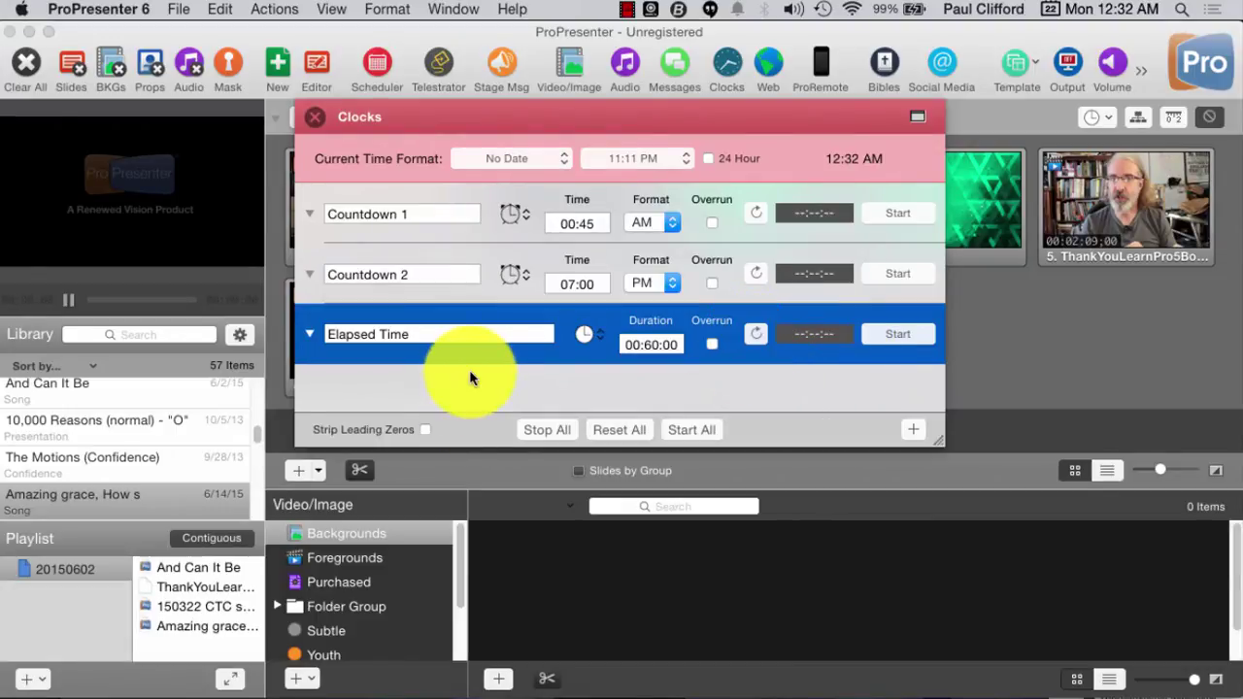
Change the third clock to Count Down to Time with a target time of 09:00.
click(311, 336)
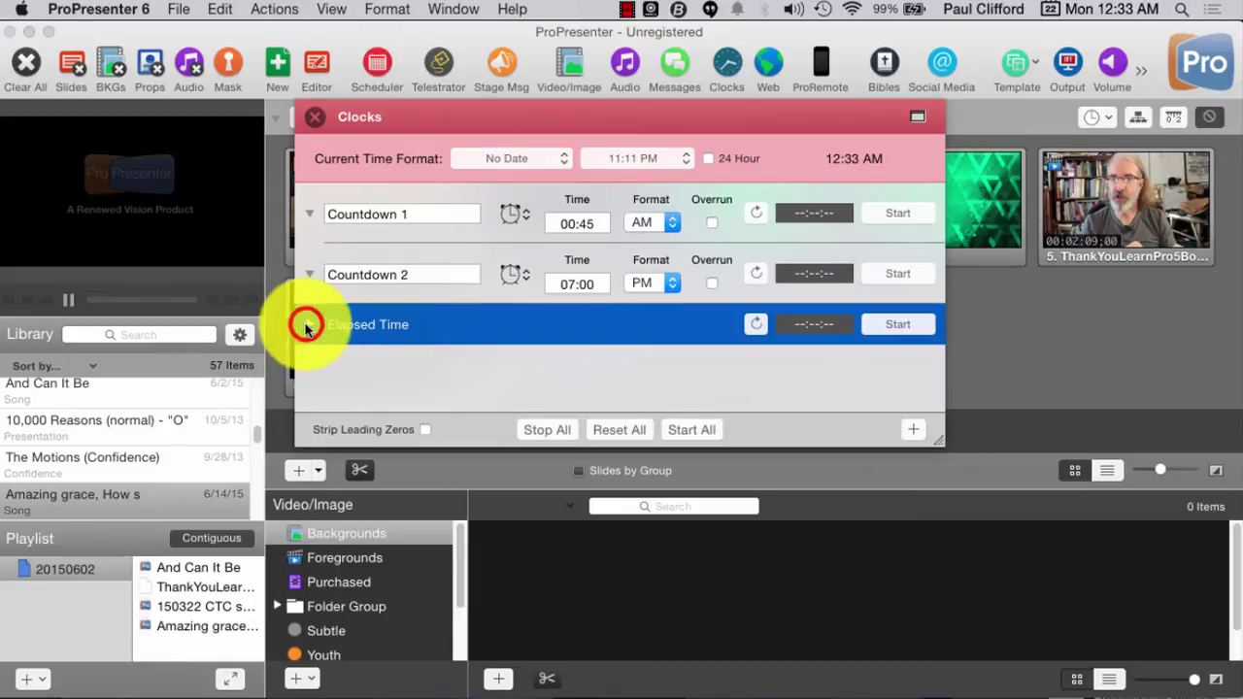
click(305, 328)
click(587, 334)
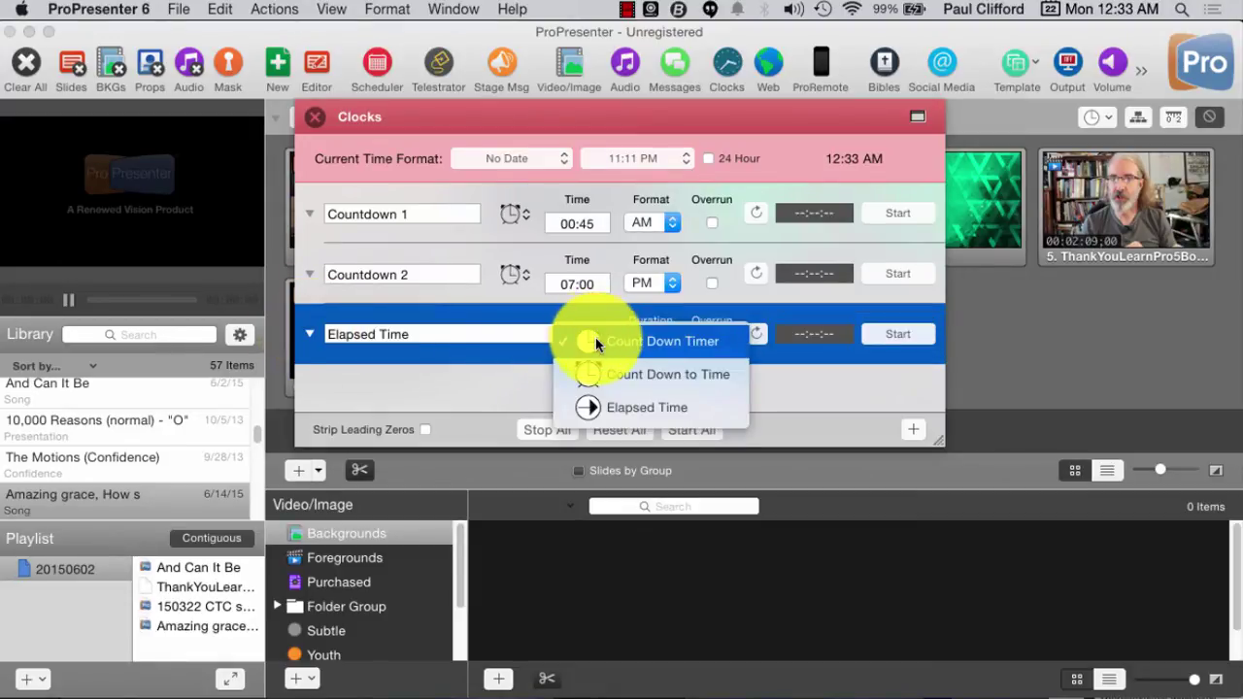
click(612, 377)
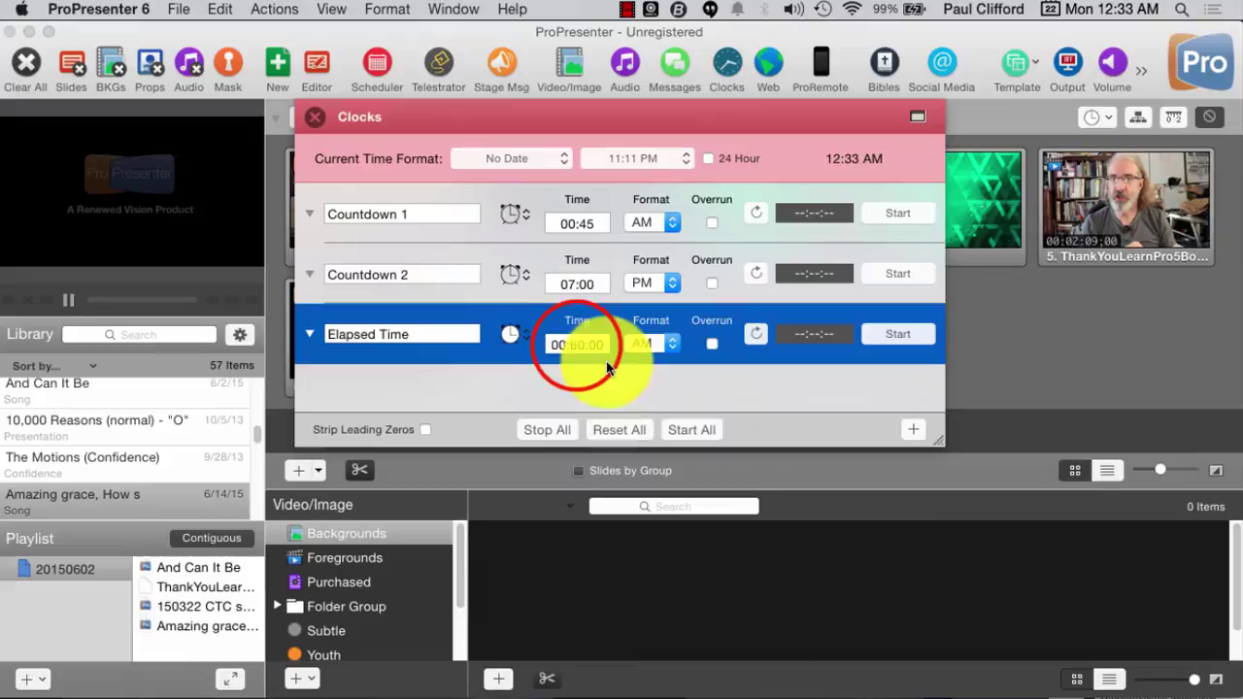
click(575, 345)
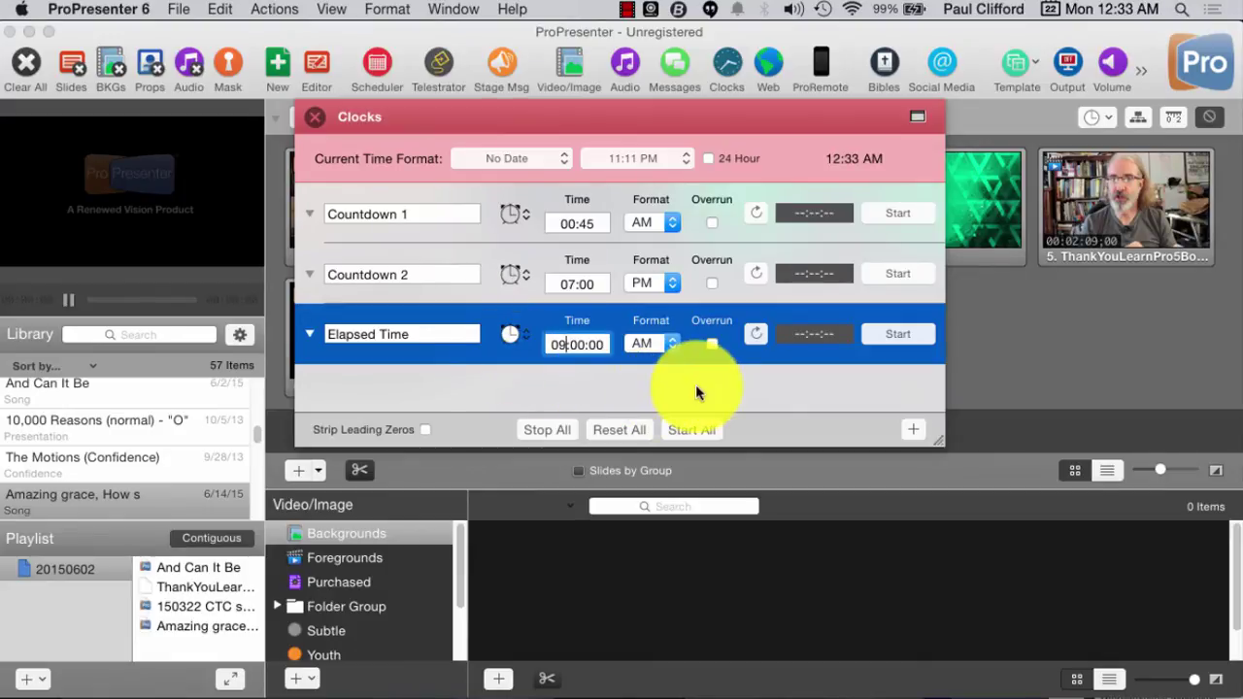
key(Tab)
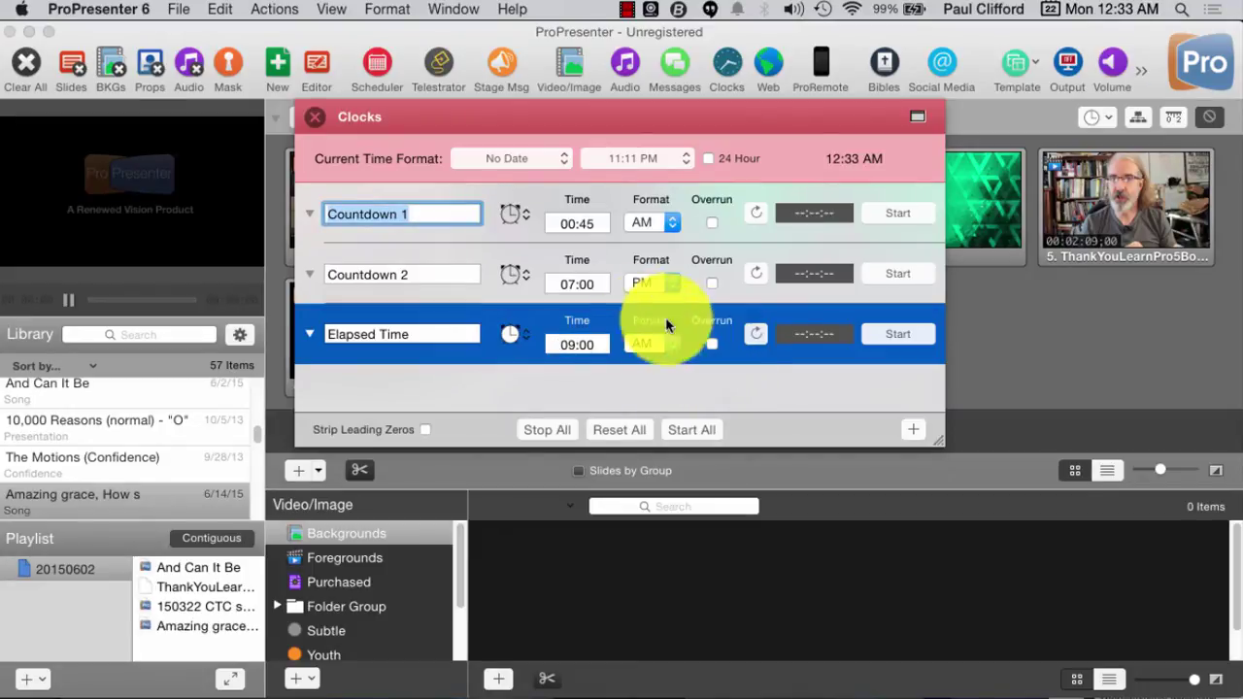
Reset the 09:00 countdown, start it, and stop it after a few seconds.
click(755, 331)
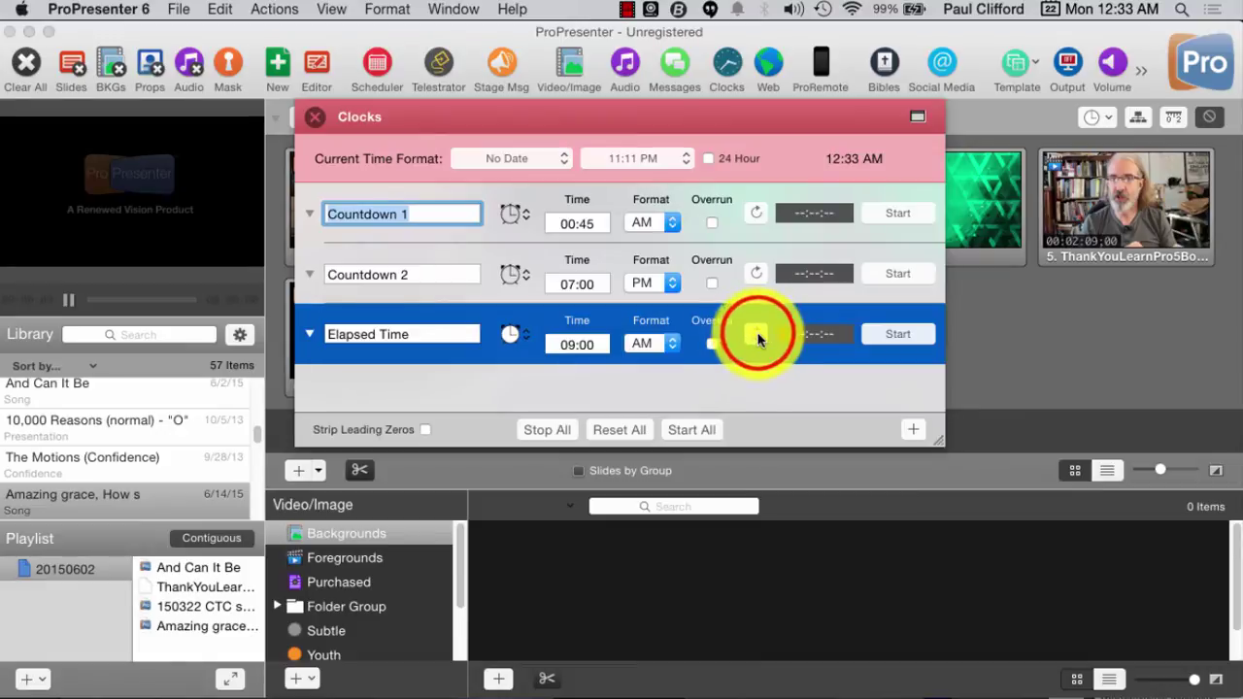
click(917, 339)
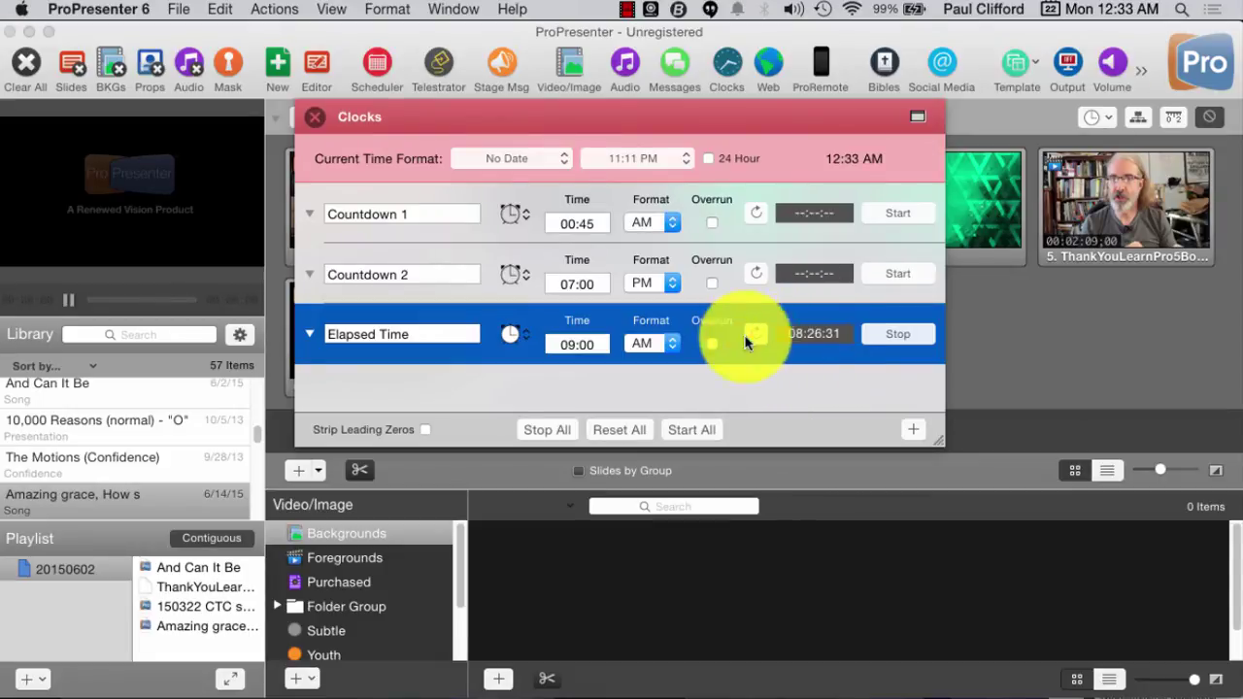
click(904, 336)
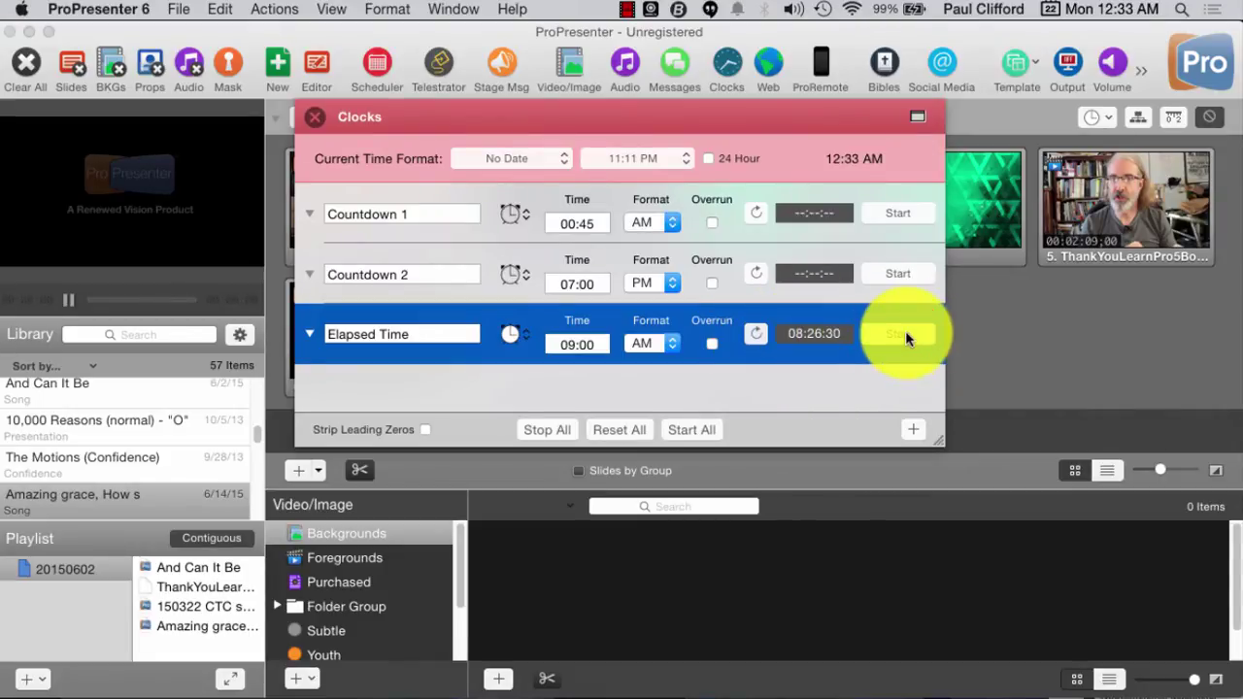
Switch the third clock back to the Elapsed Time type, then run it briefly and reset it.
click(511, 335)
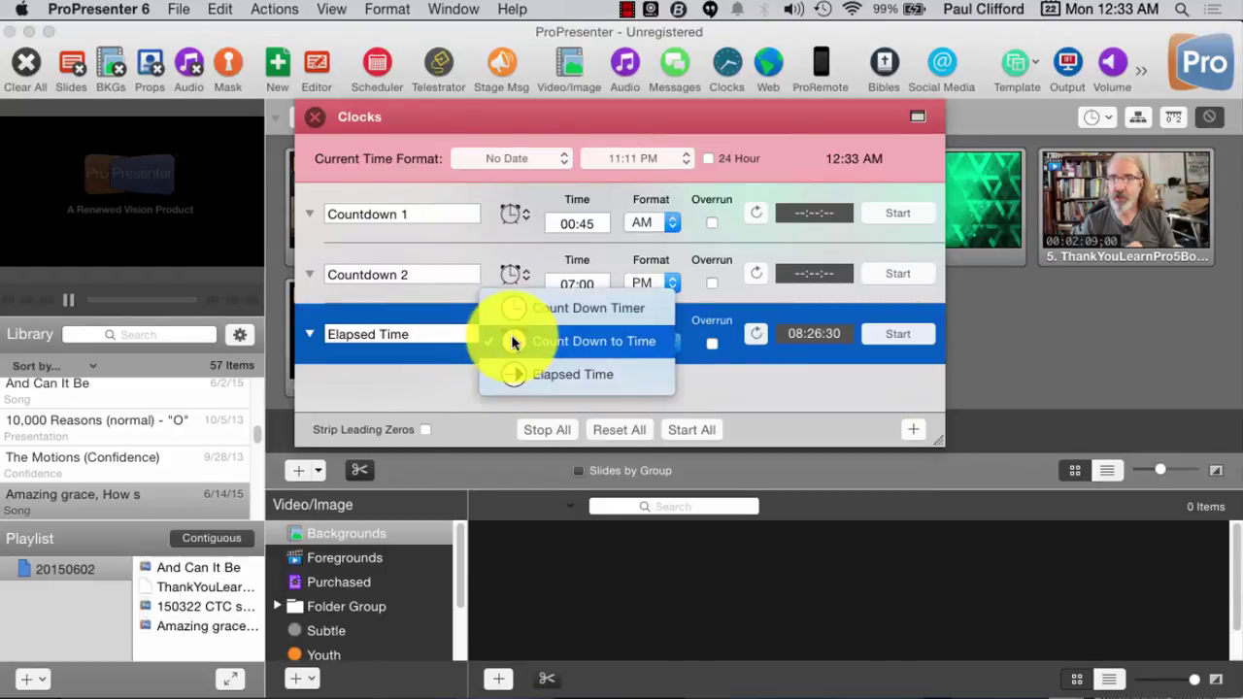
click(524, 377)
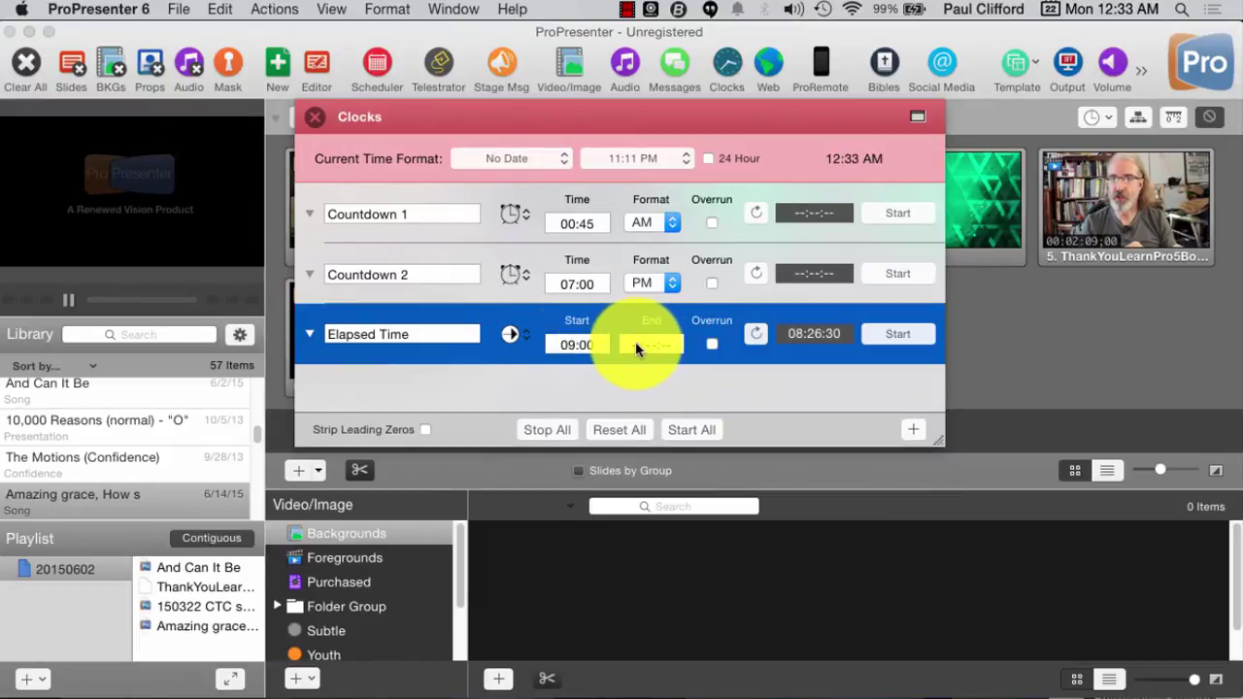
click(756, 333)
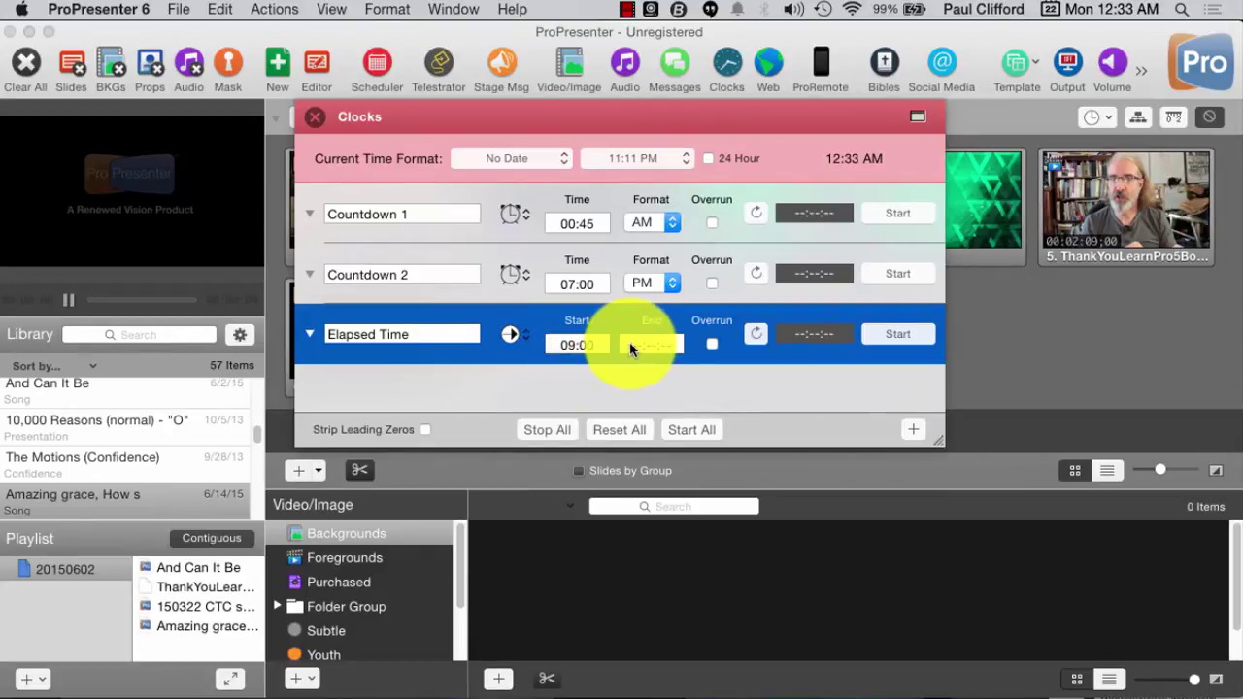
click(759, 336)
click(904, 333)
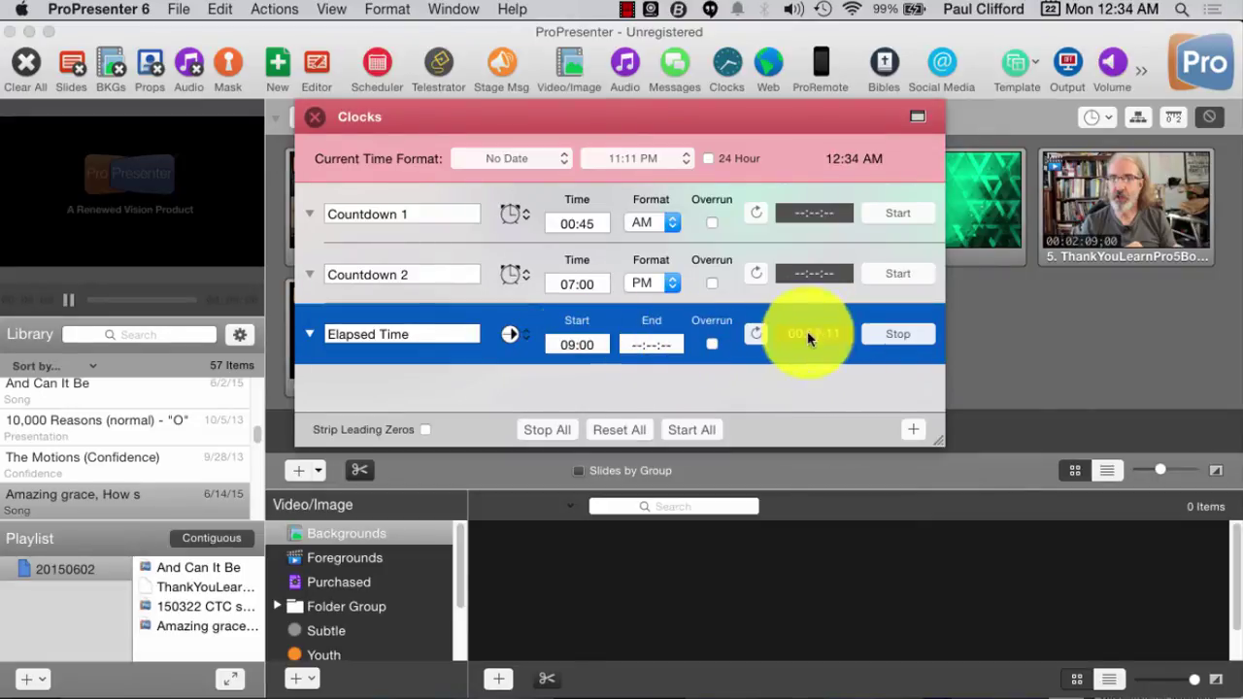
click(757, 336)
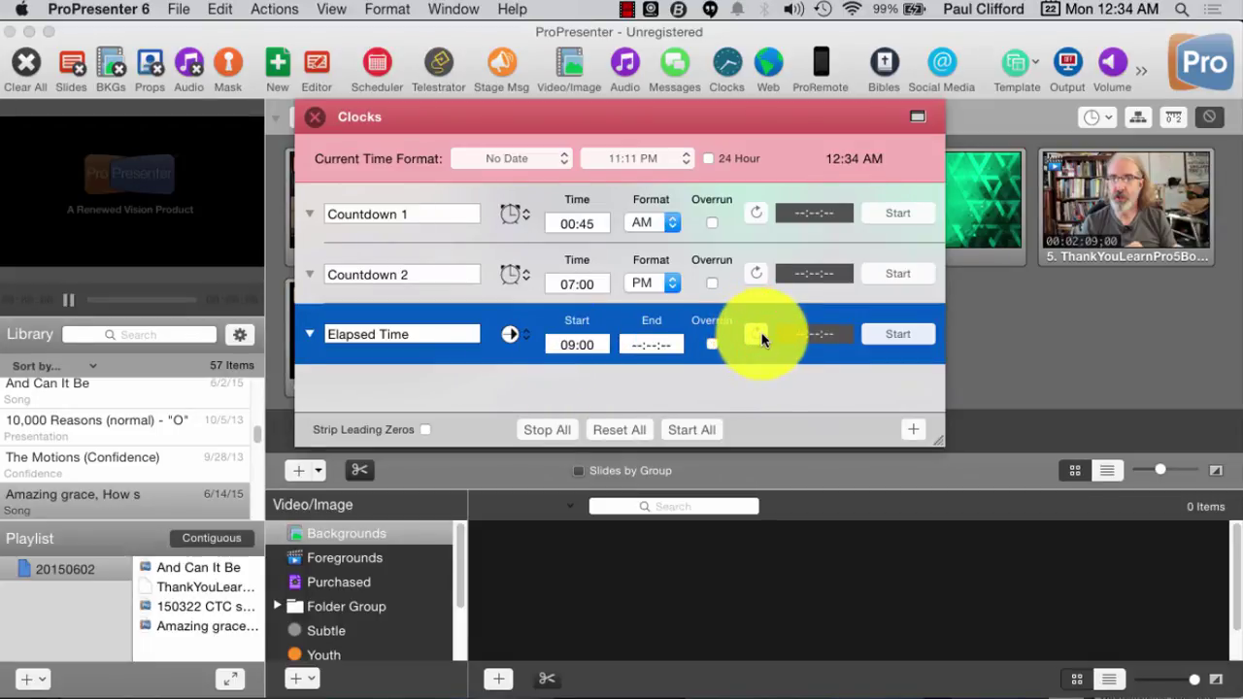
Toggle Strip Leading Zeros on and off for the clocks and close the Clocks window.
click(425, 430)
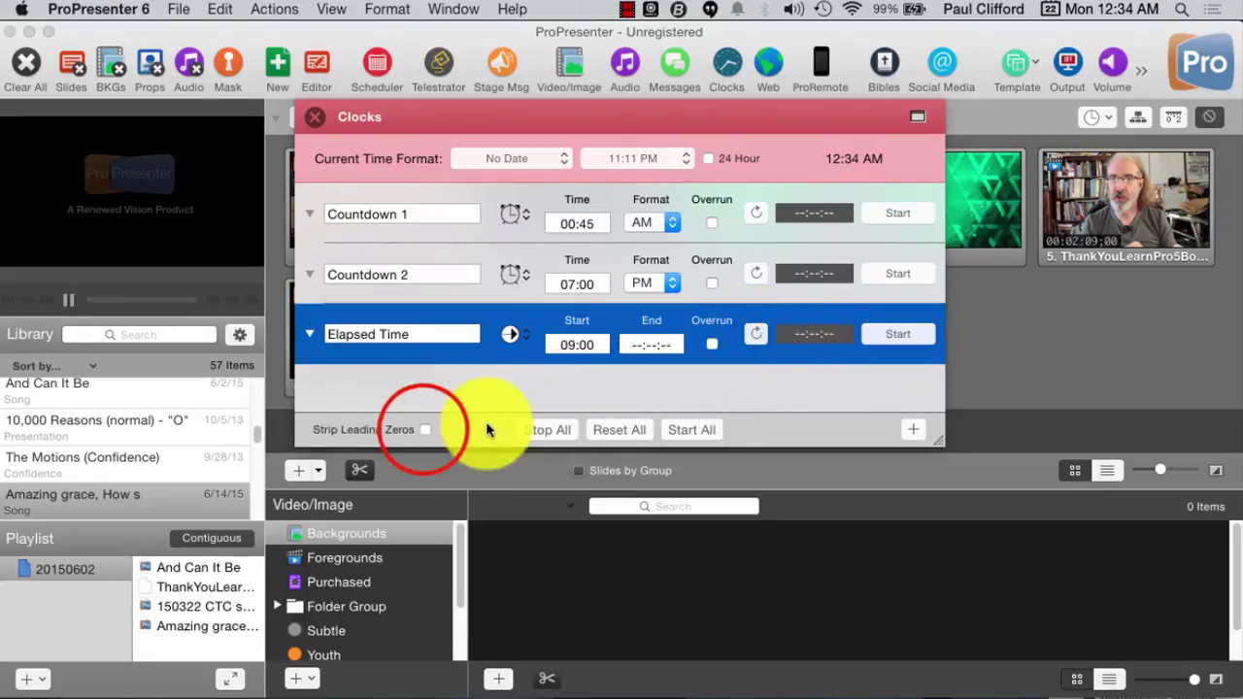
click(424, 431)
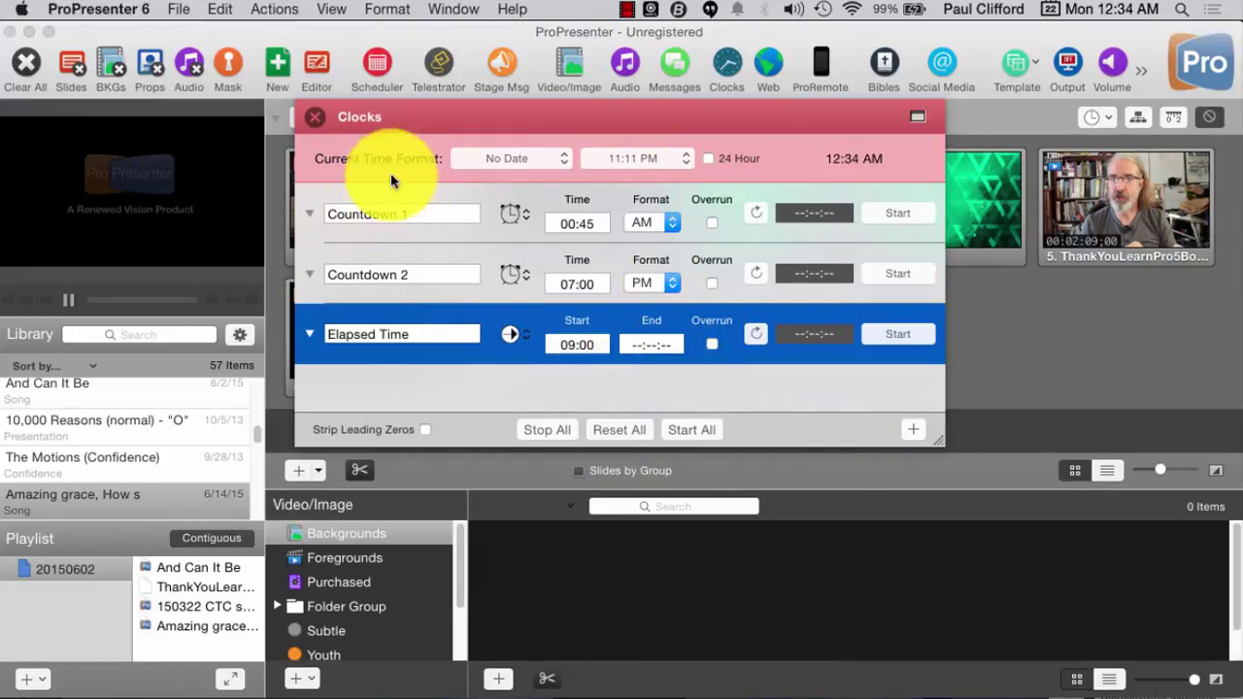
click(310, 117)
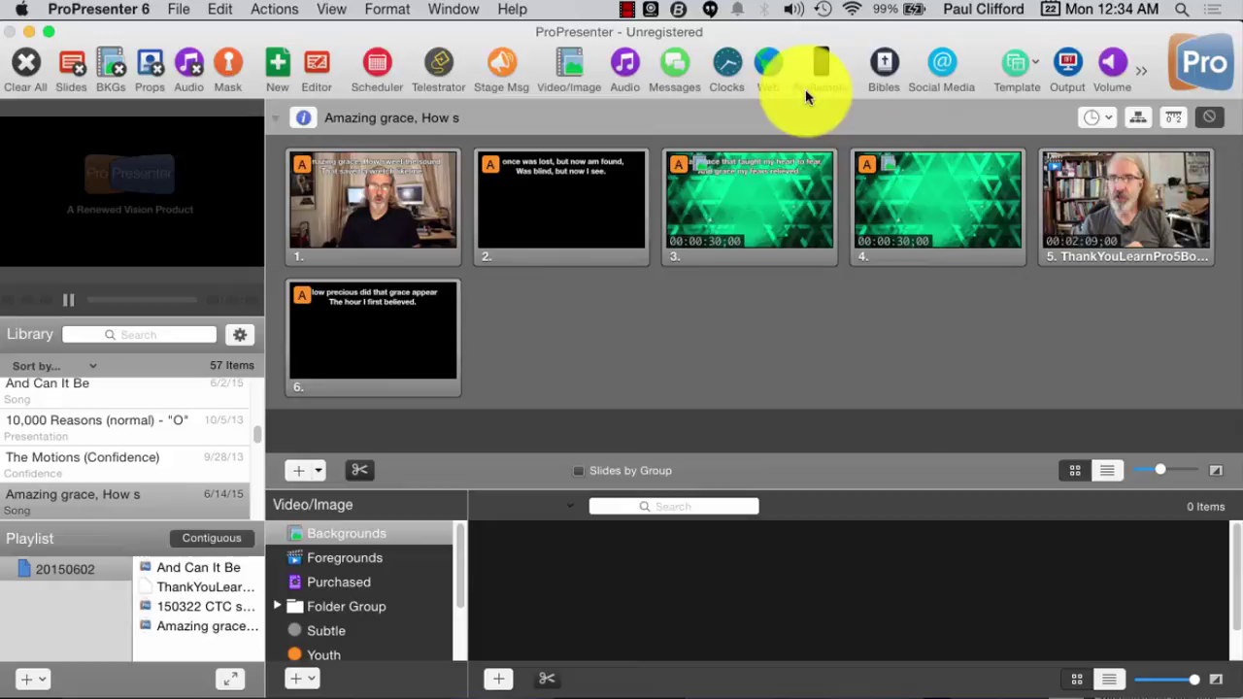
Open the Messages window, then collapse and reopen the editing view of the Countdown message.
click(669, 67)
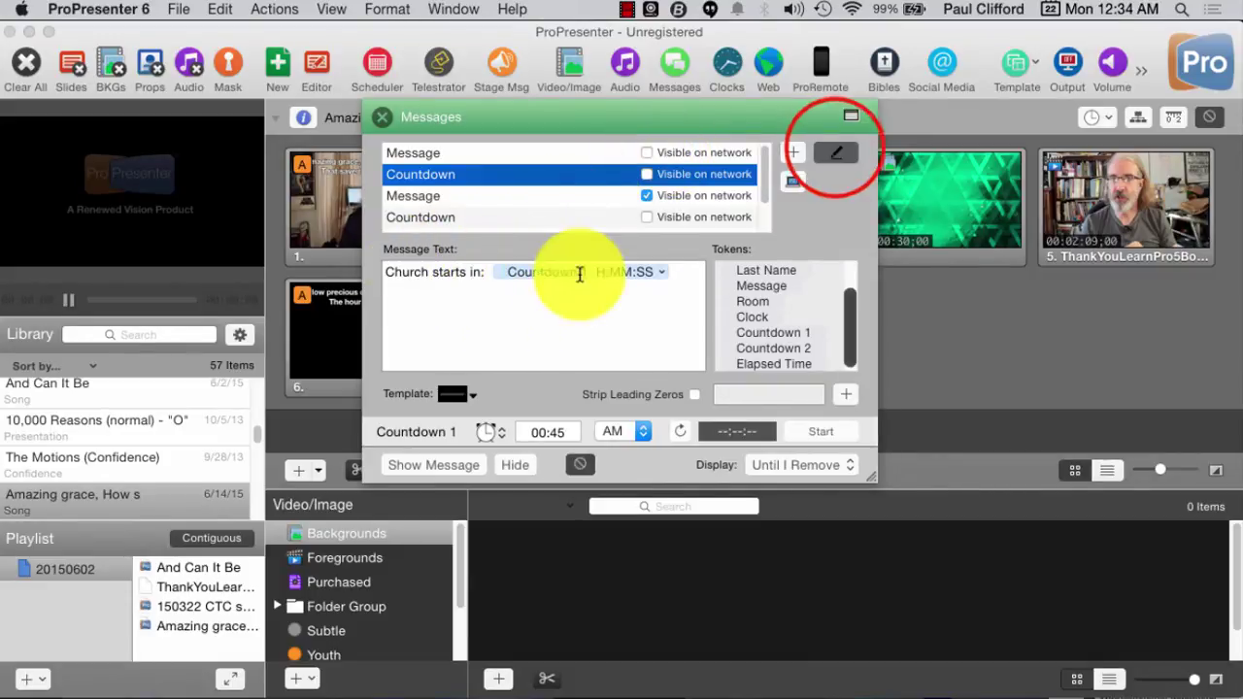
click(836, 153)
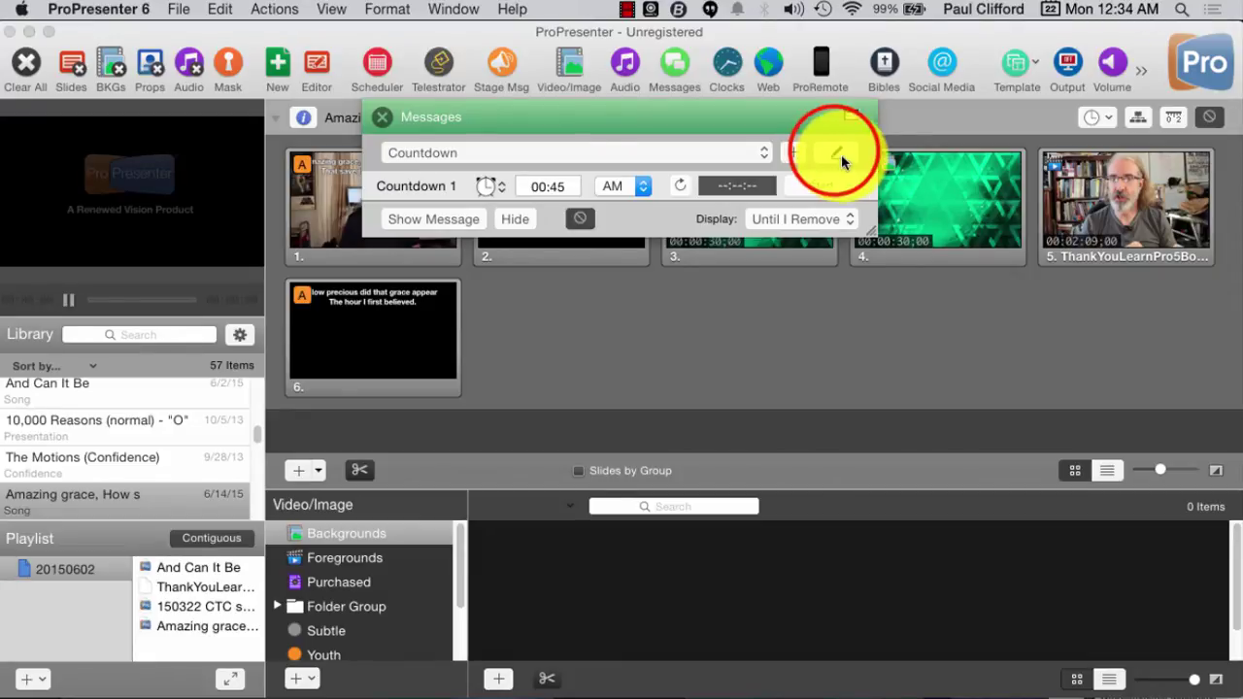
click(836, 155)
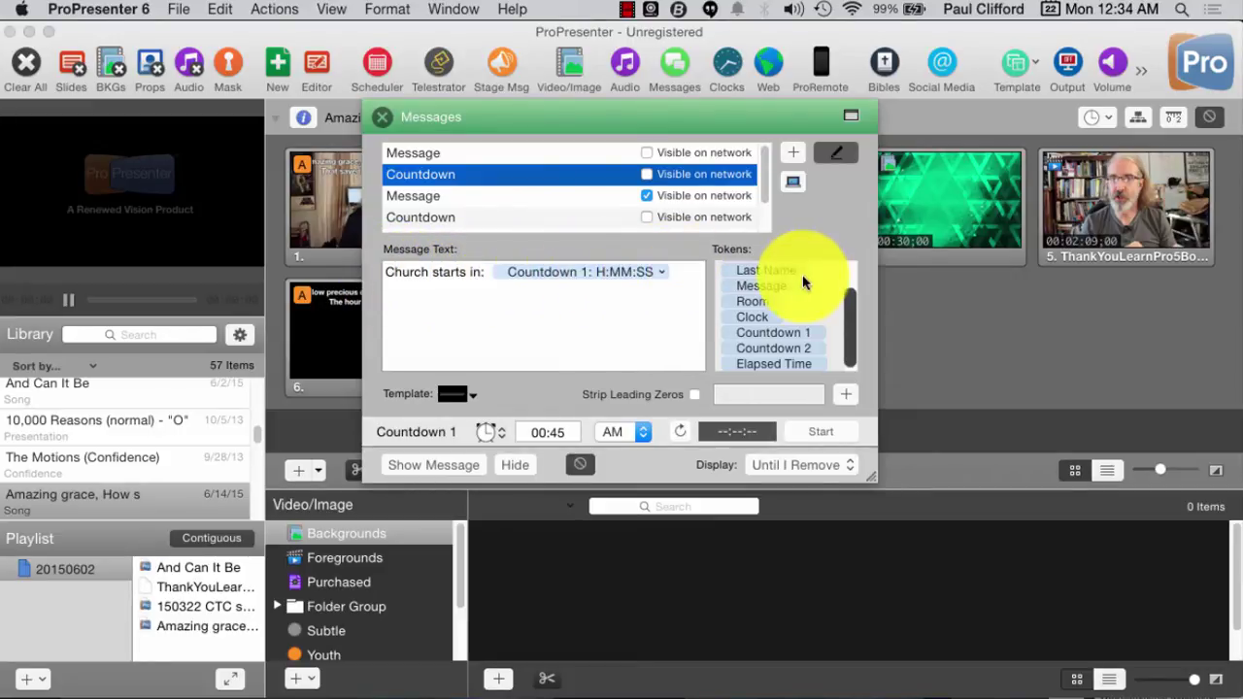
Look through the available message tokens and the child-care message's text, then return to the "Church starts in:" message.
scroll(804, 277, up, 3)
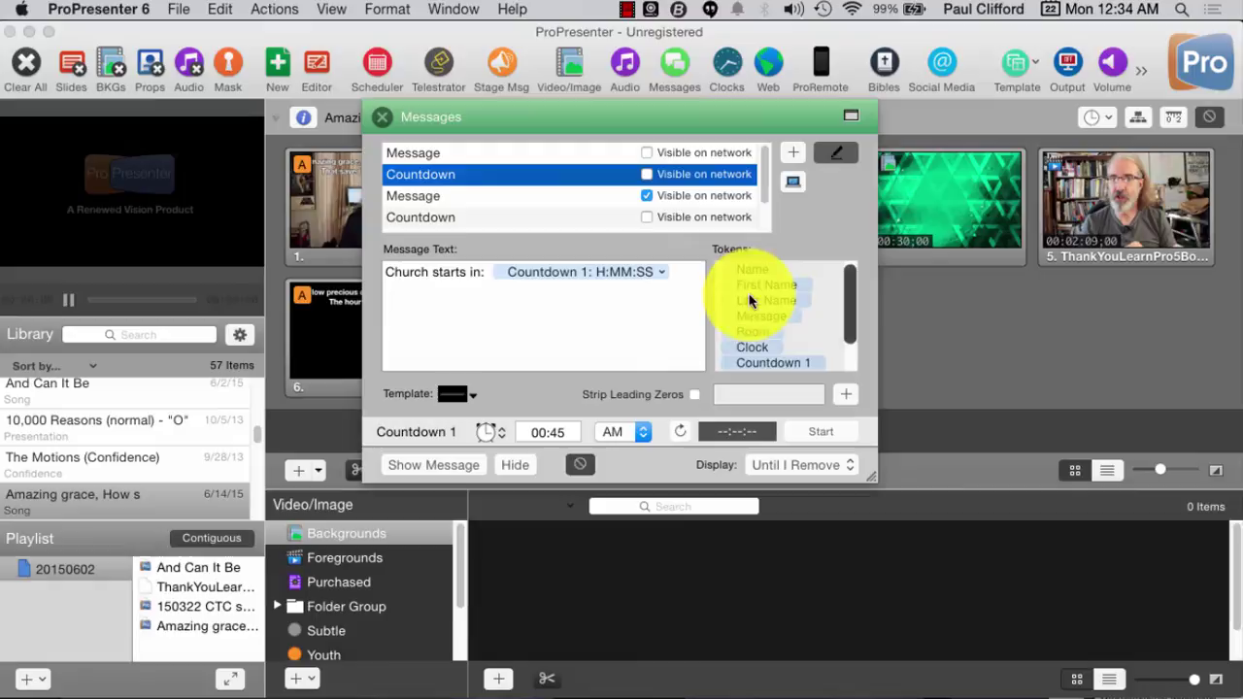
scroll(758, 316, down, 3)
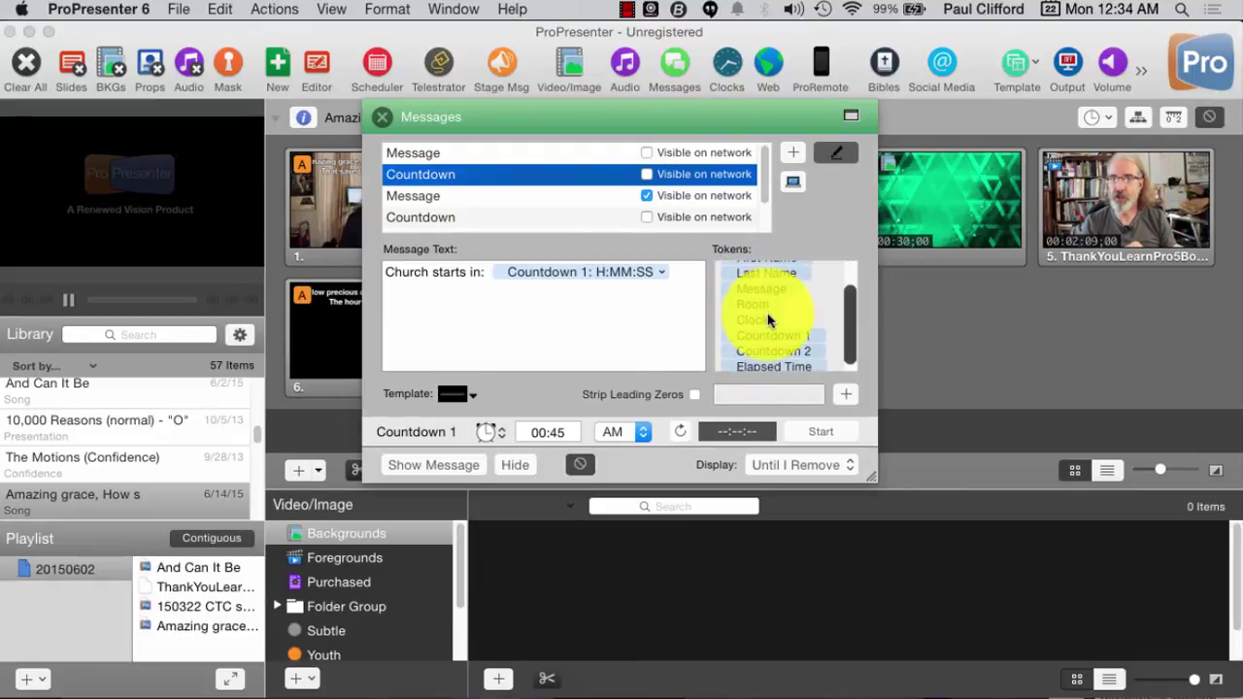
scroll(770, 325, up, 1)
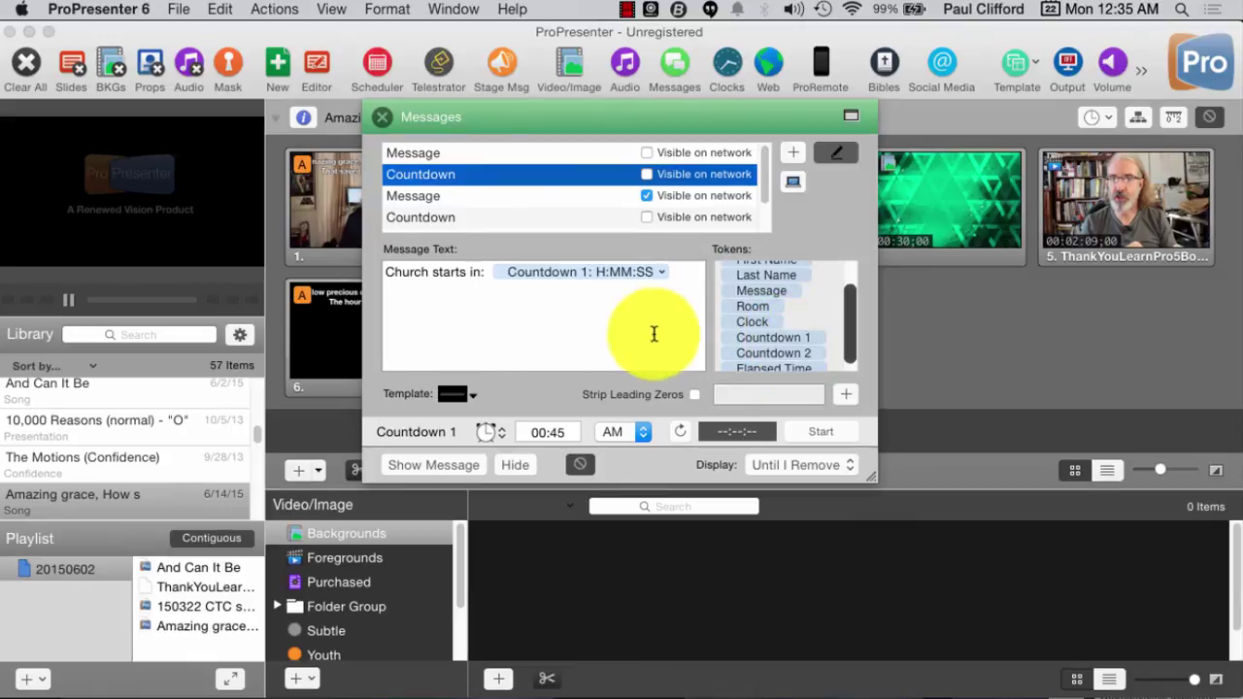
scroll(758, 321, up, 2)
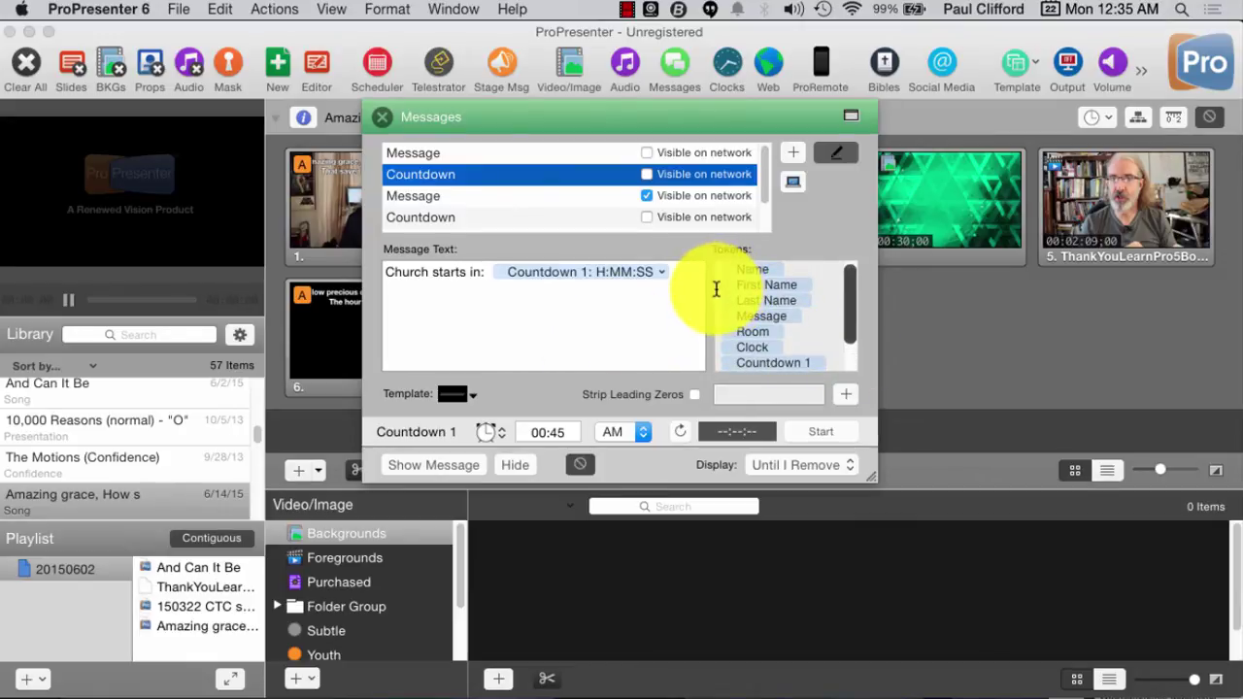
click(476, 195)
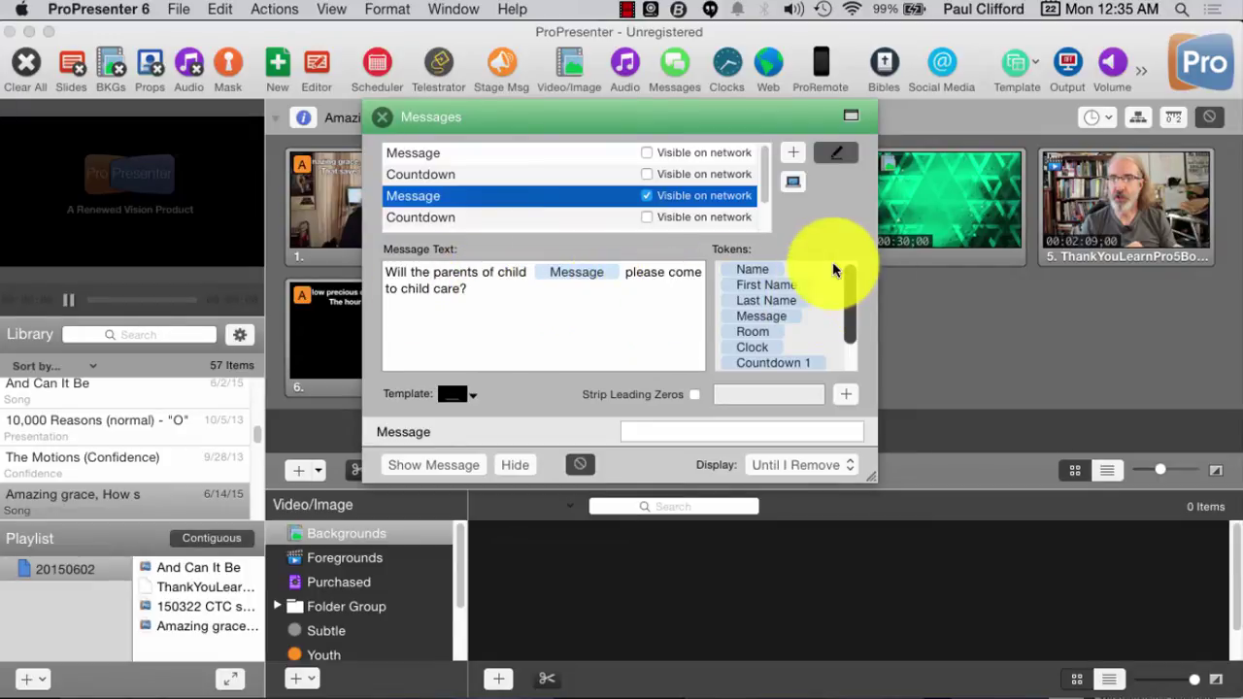
click(491, 175)
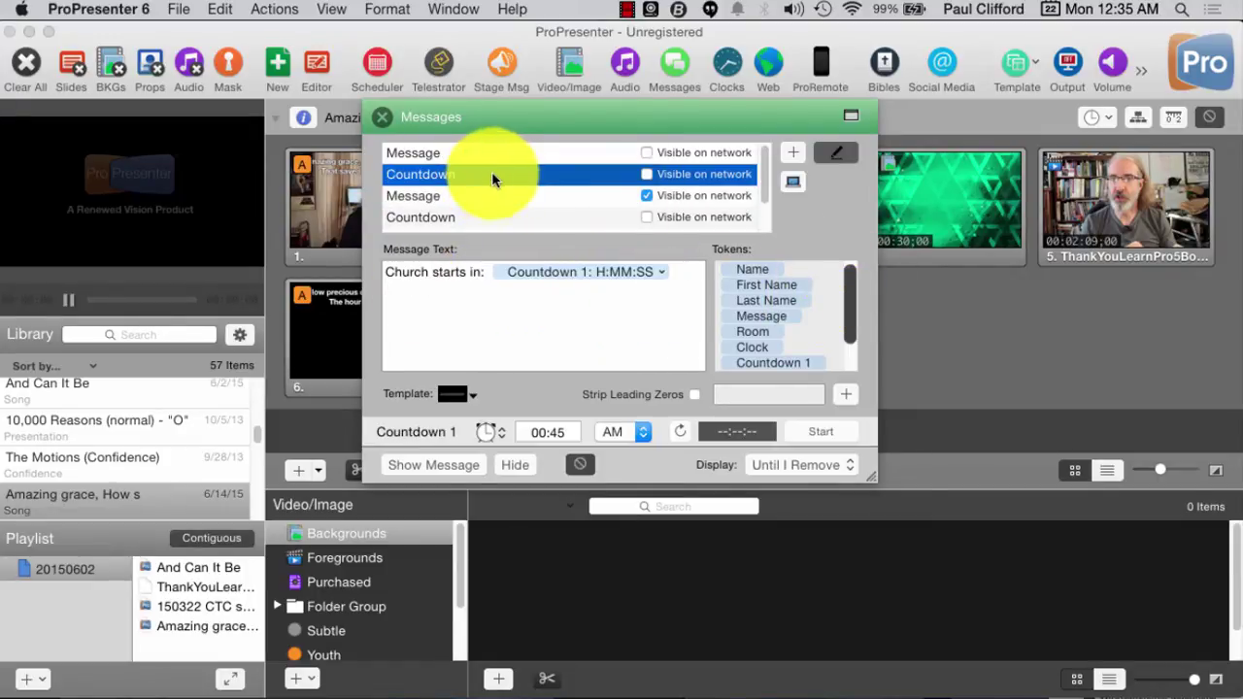
Insert a second Countdown 1 token into the "Church starts in:" message, then delete that duplicate token.
scroll(790, 311, down, 2)
click(800, 318)
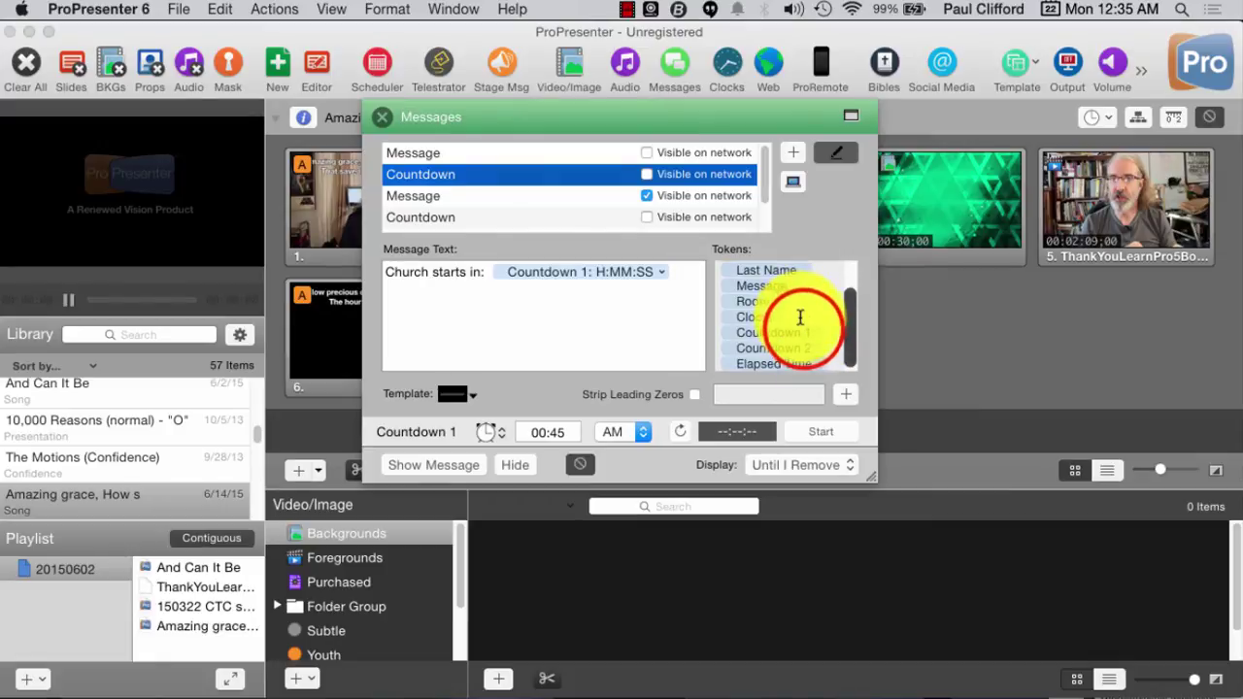
drag(800, 318, 564, 309)
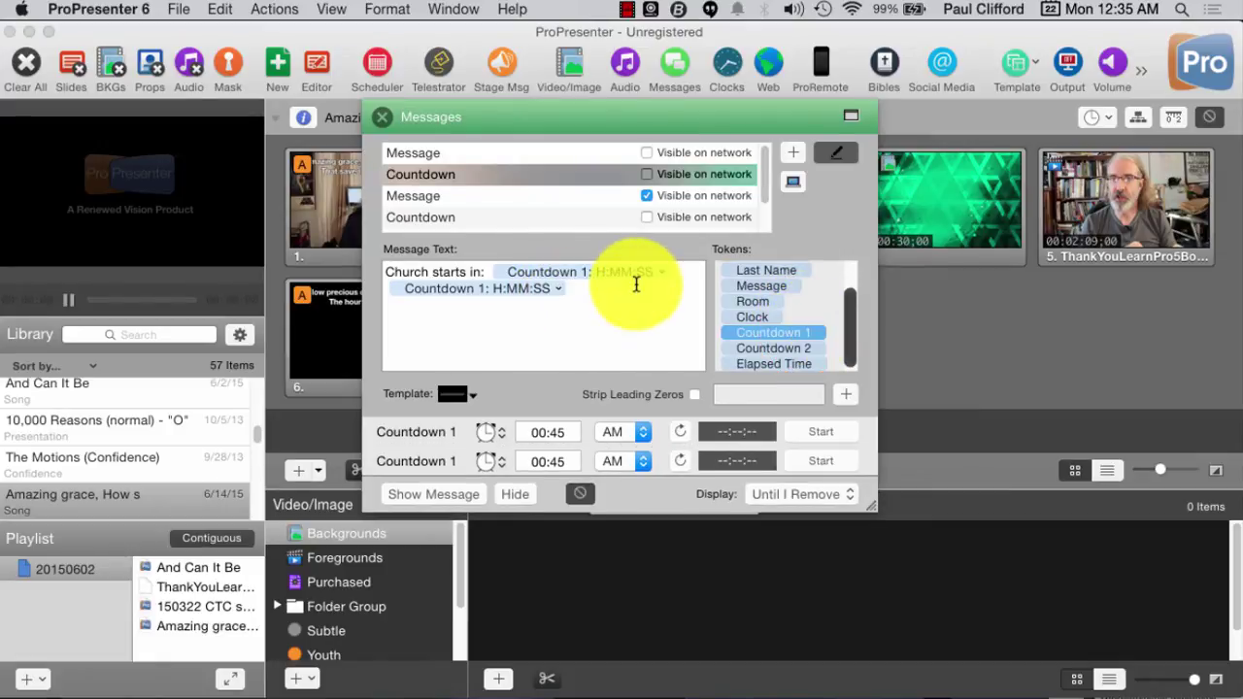
click(579, 286)
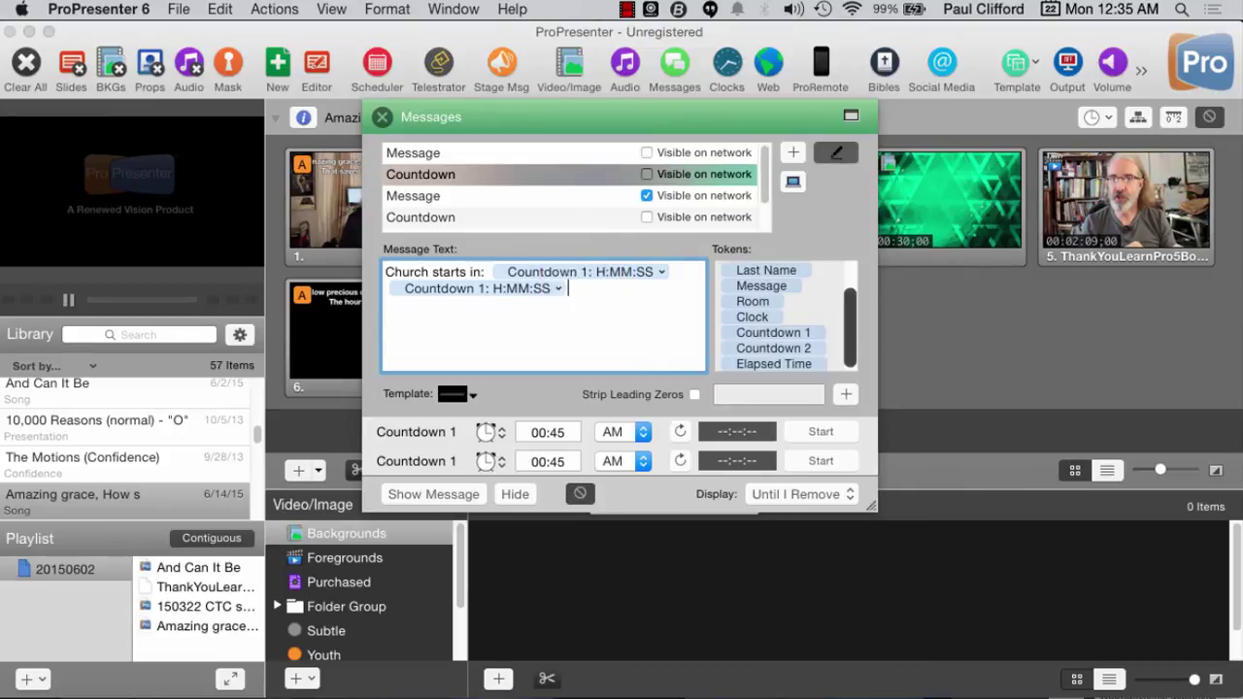
key(BackSpace)
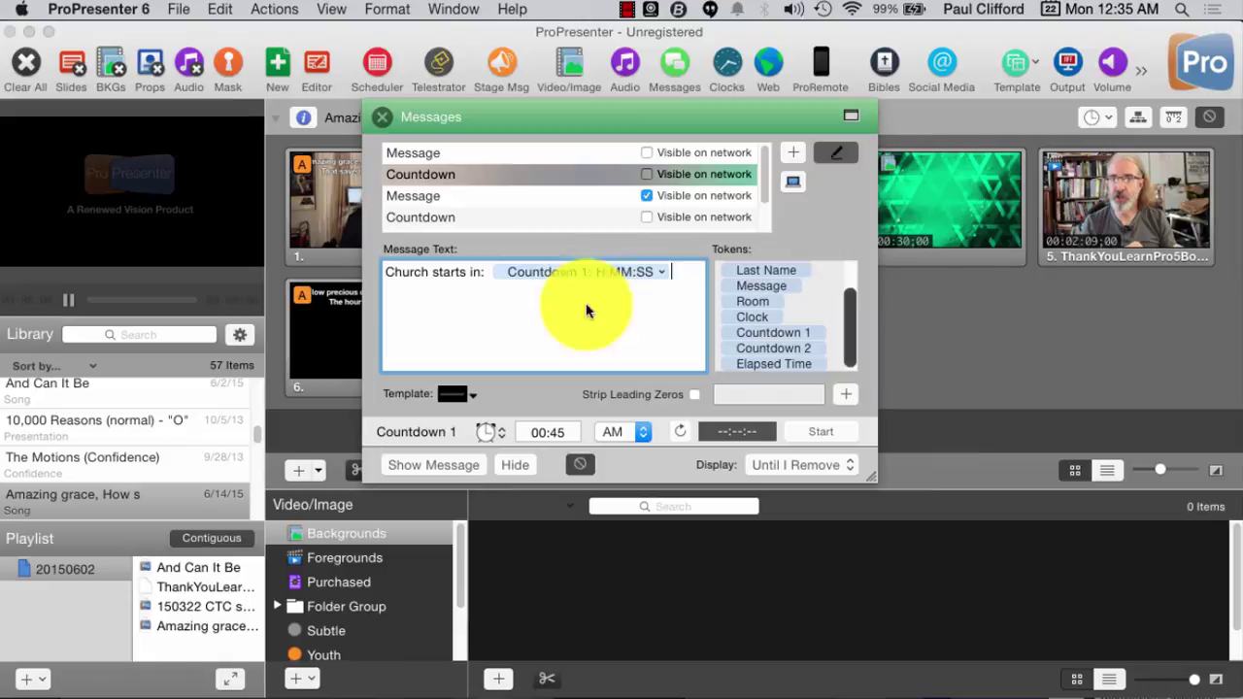
click(473, 397)
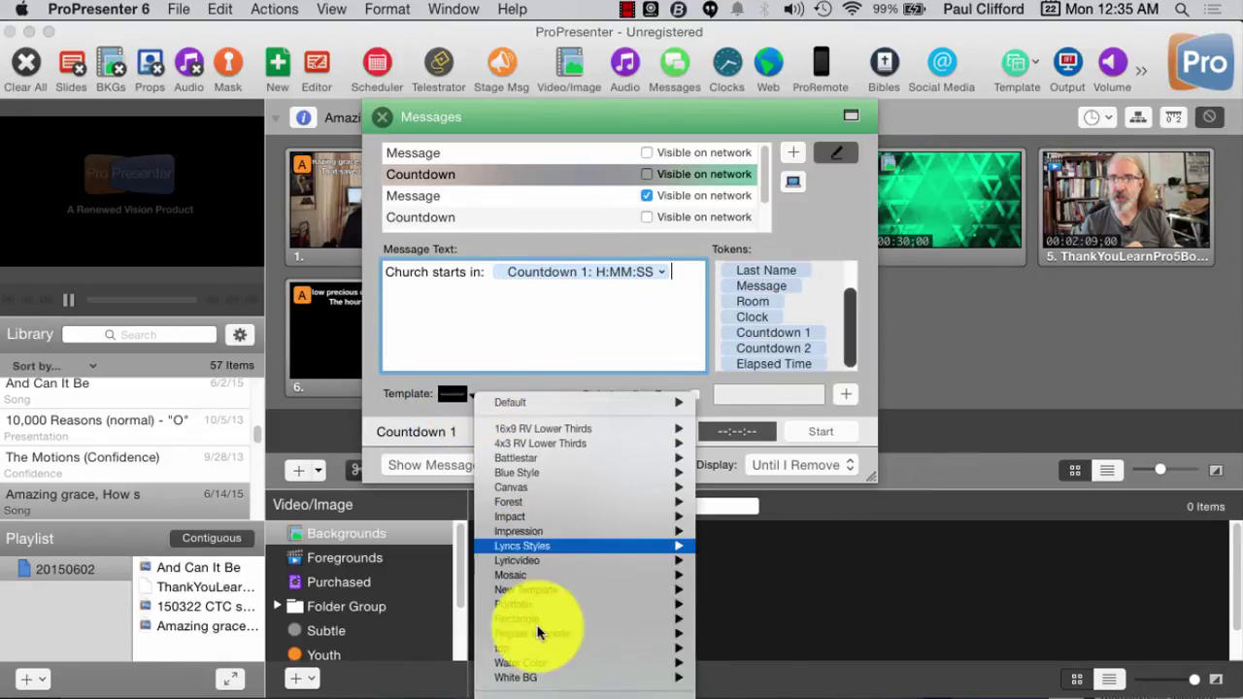
click(429, 362)
click(380, 375)
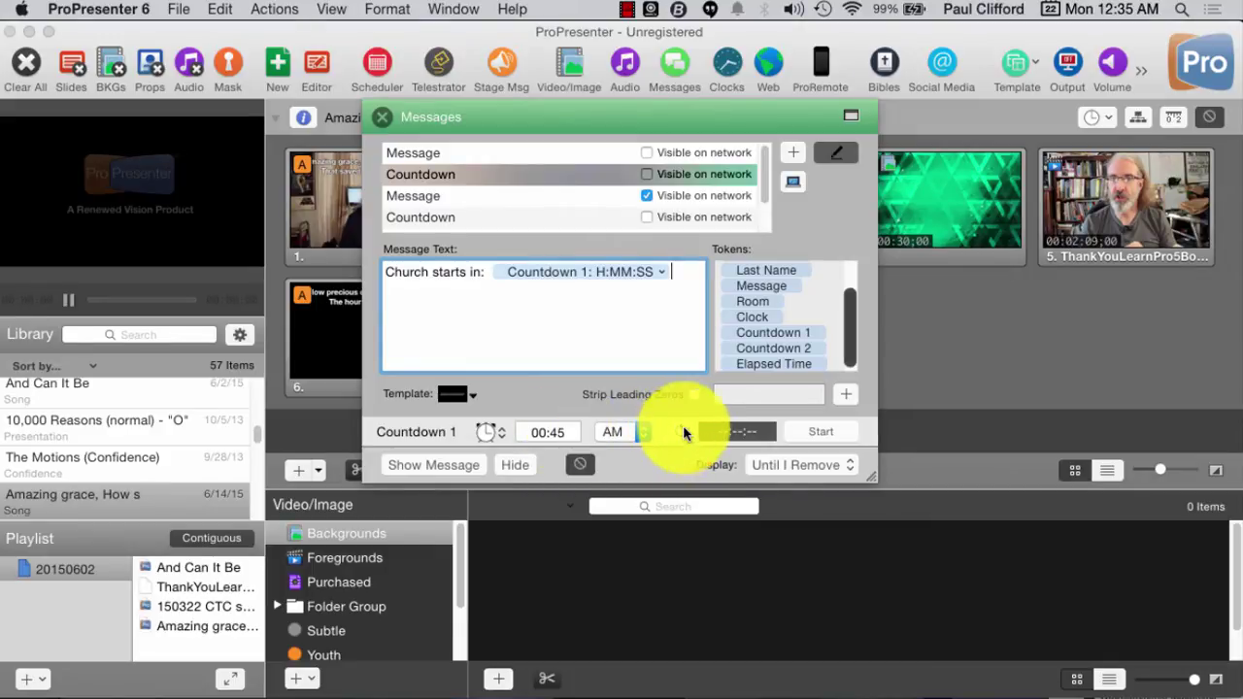
Start Countdown 1 and show the "Church starts in:" message on the output.
click(826, 433)
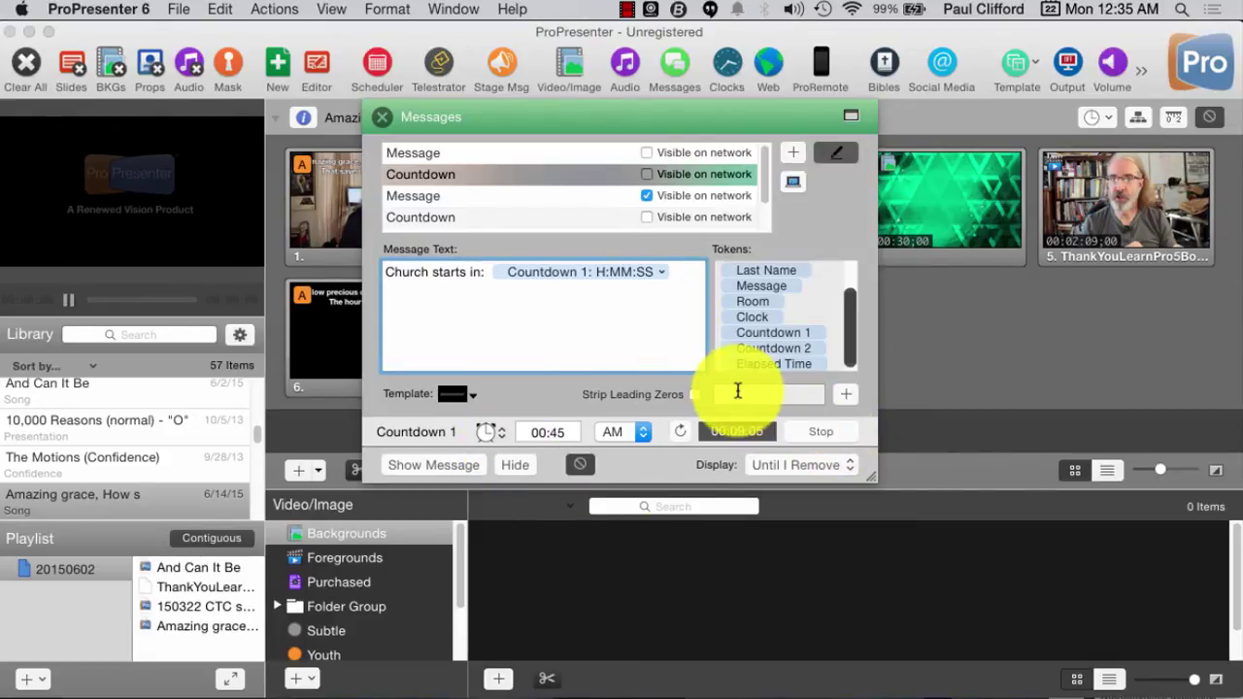
click(794, 431)
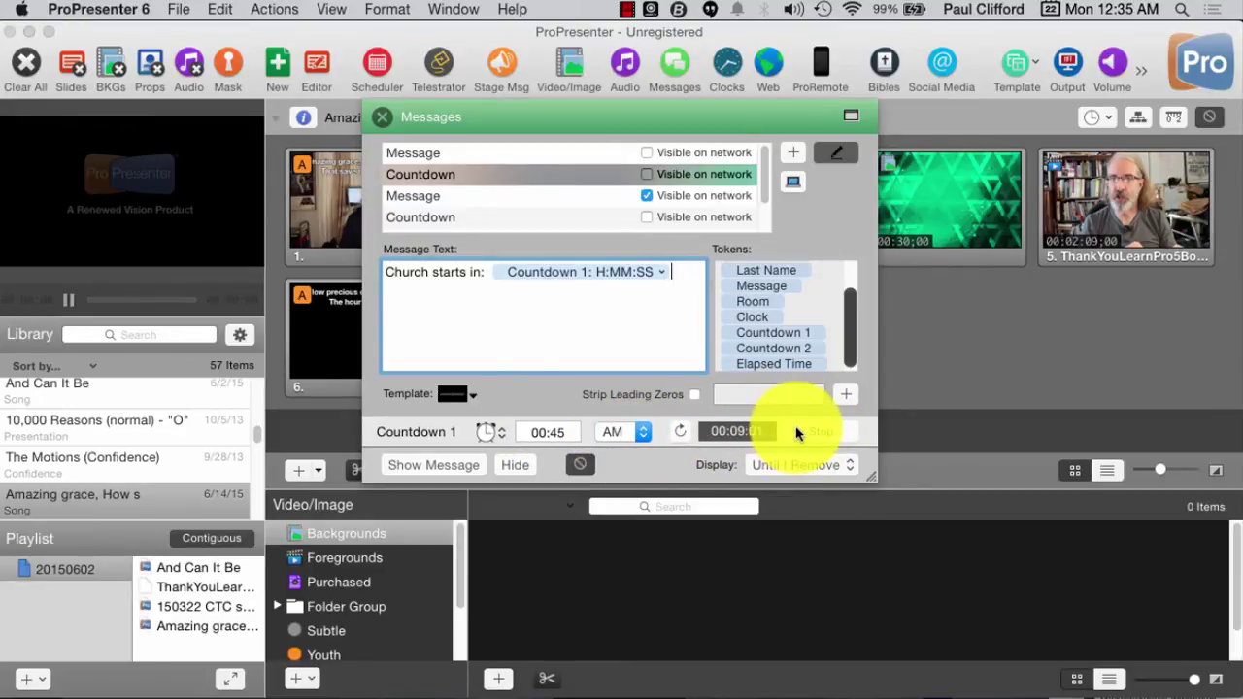
click(730, 432)
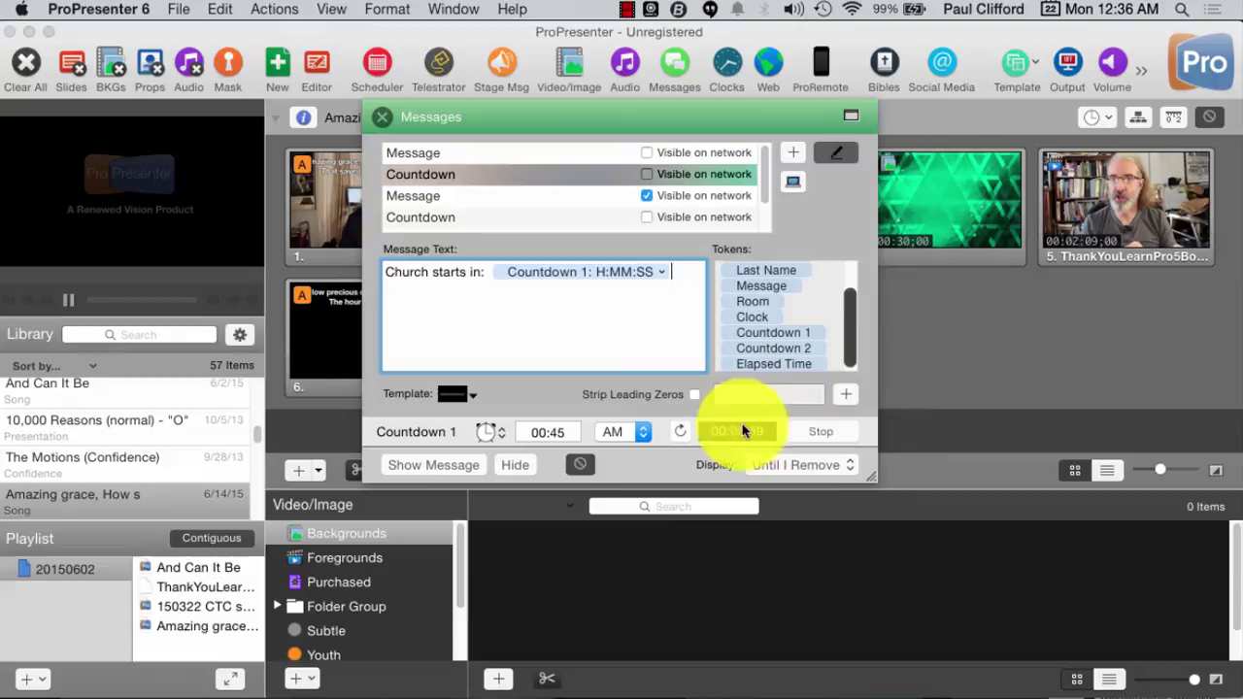
click(433, 465)
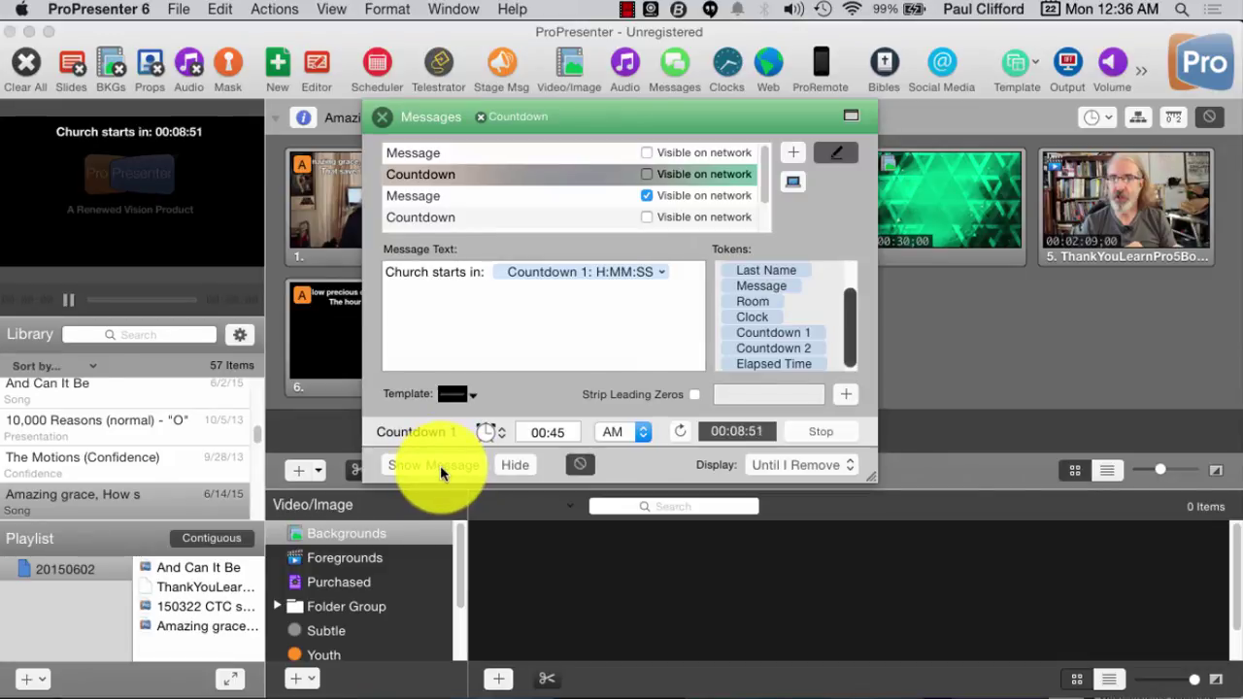
Stop Countdown 1 and hide the "Church starts in:" message from the output.
click(821, 431)
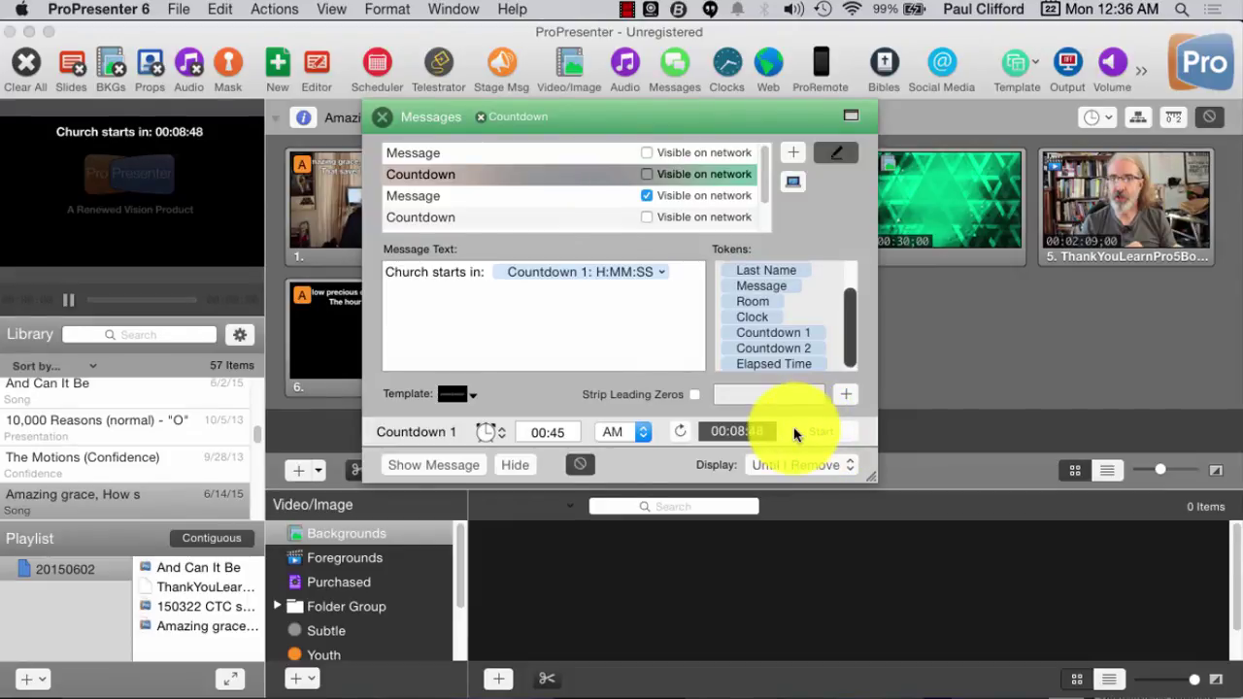
scroll(569, 208, down, 2)
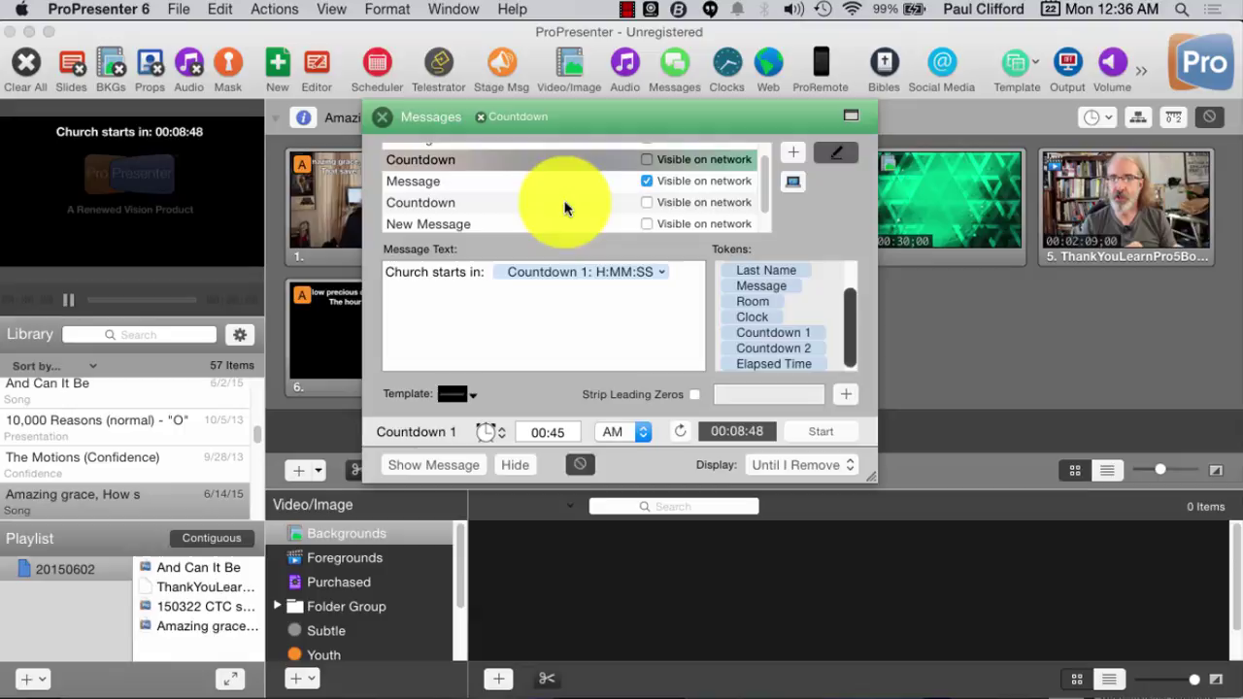
scroll(568, 211, down, 1)
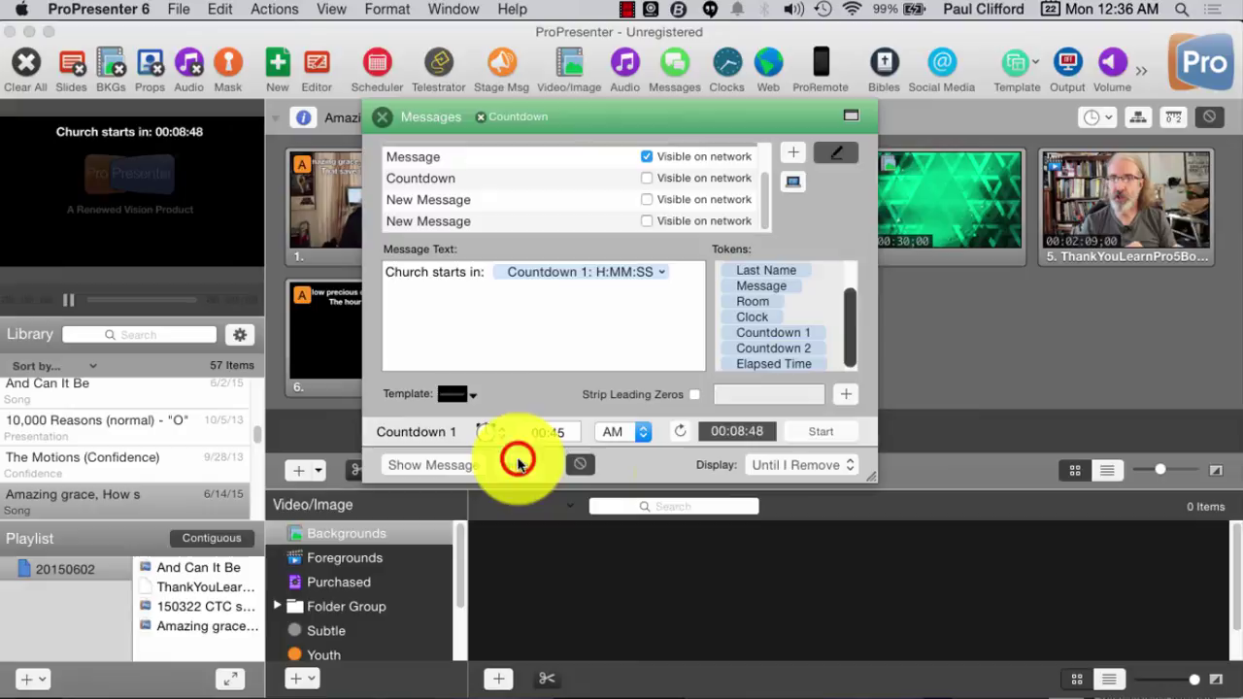
click(517, 463)
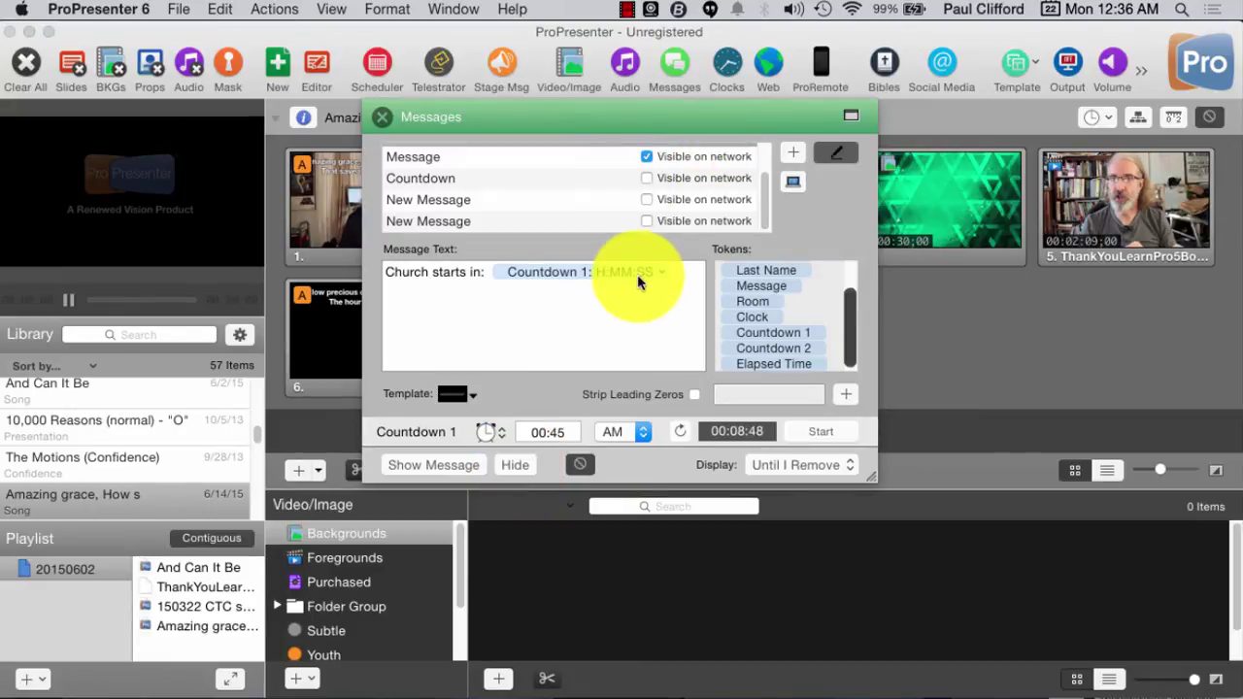
Insert the Countdown 2 token into the empty text of the second Countdown message.
click(645, 179)
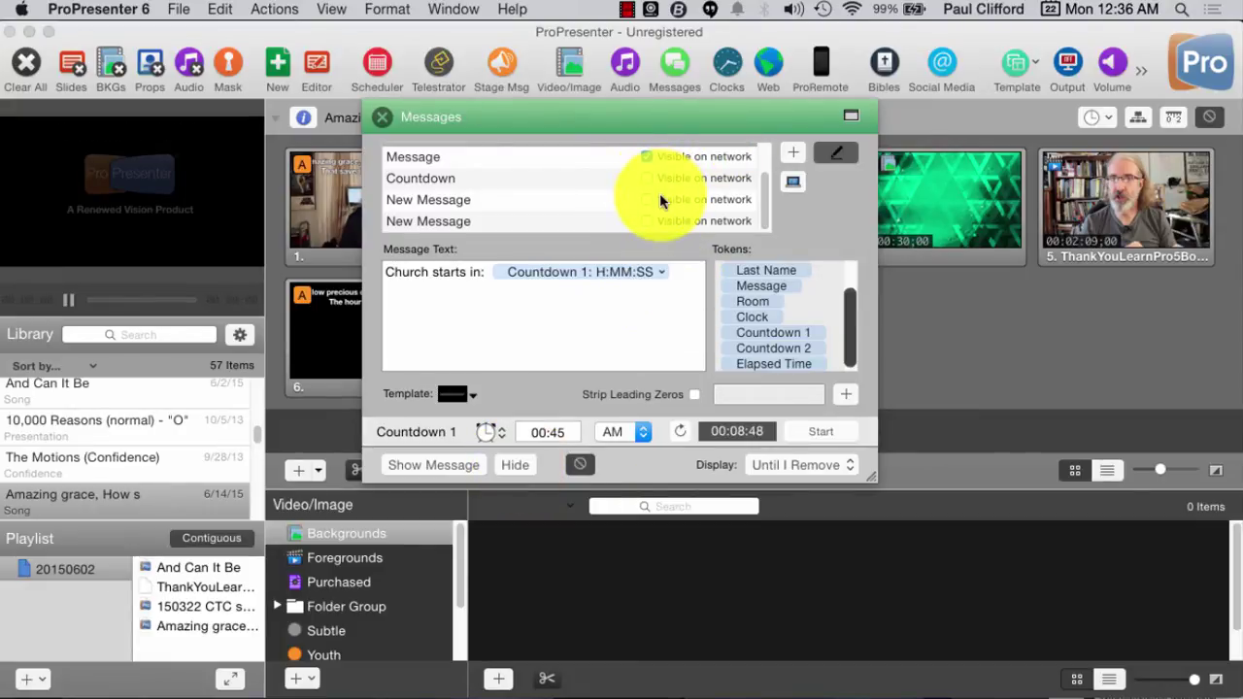
click(571, 184)
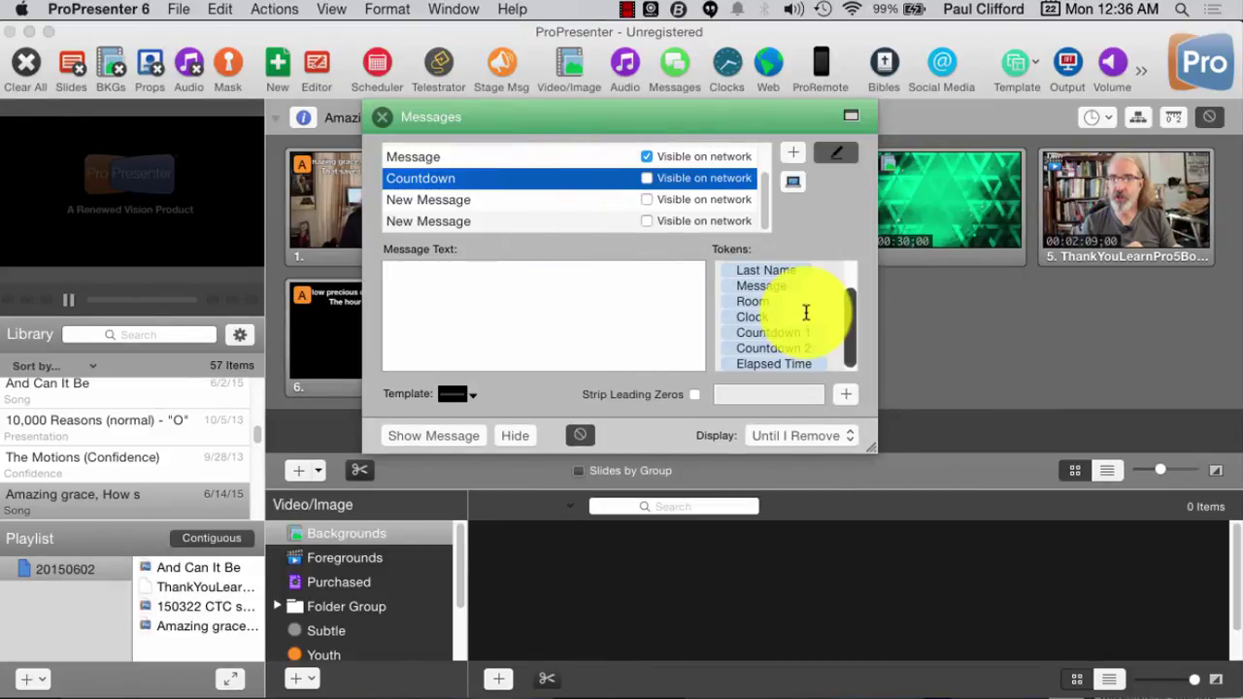
click(804, 366)
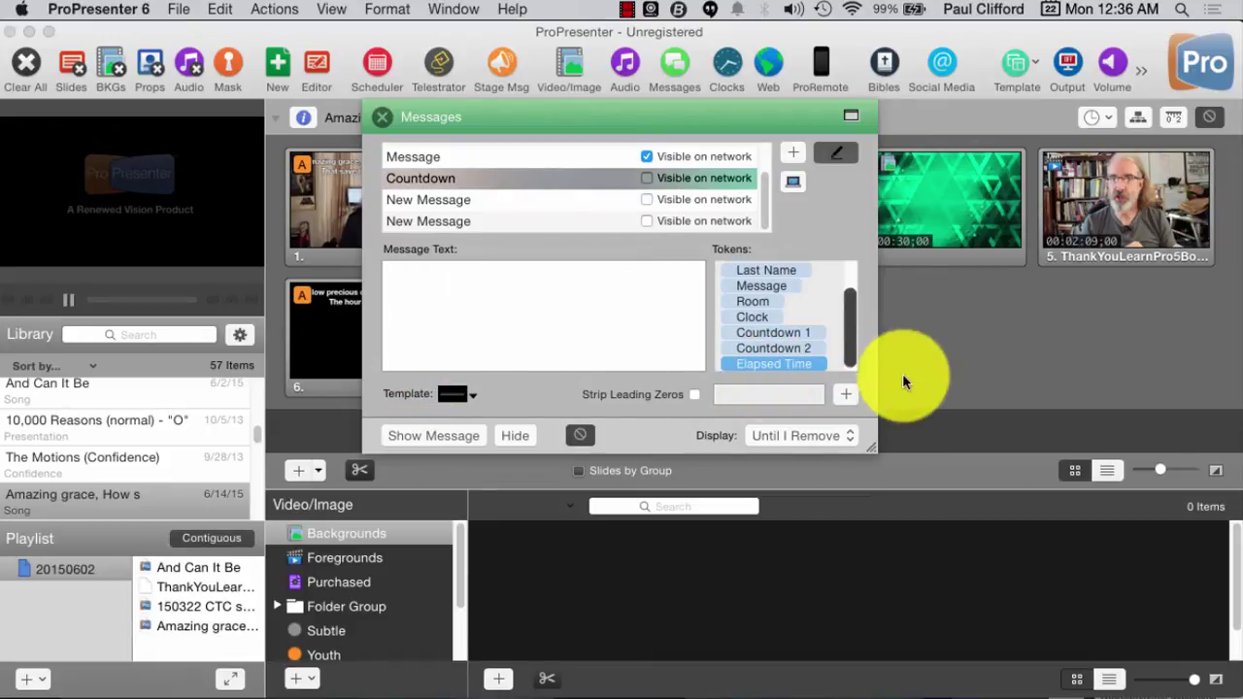
click(799, 350)
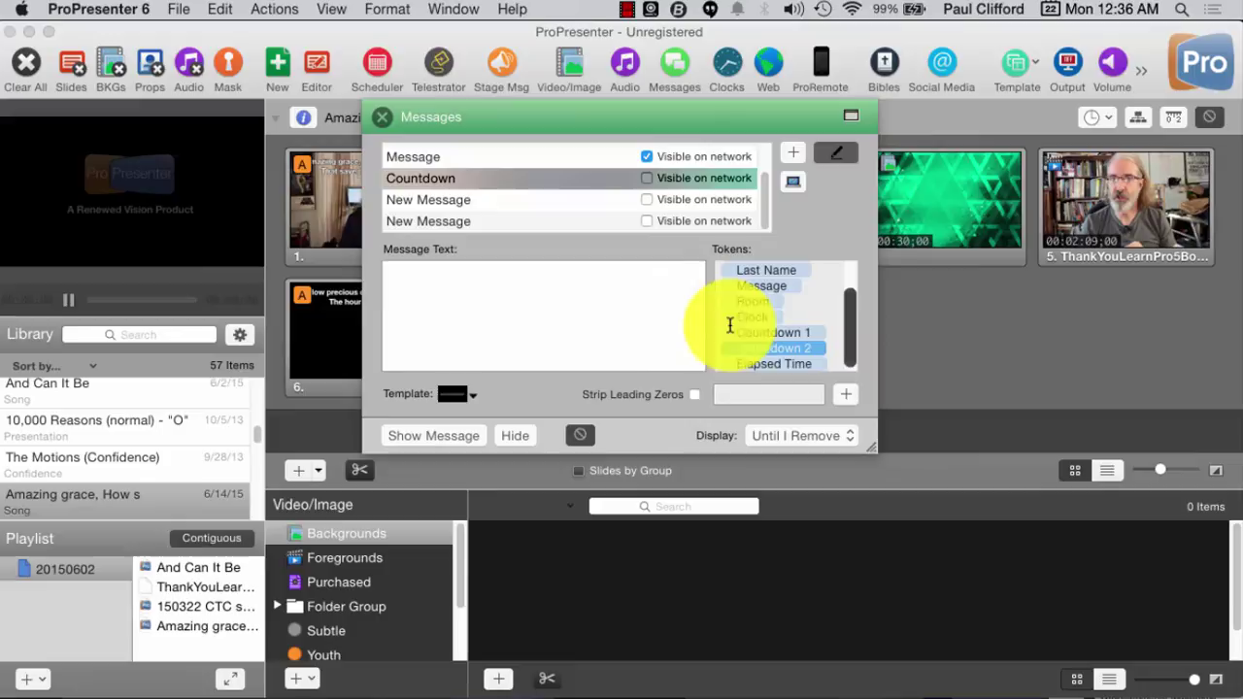
click(758, 352)
drag(760, 356, 449, 298)
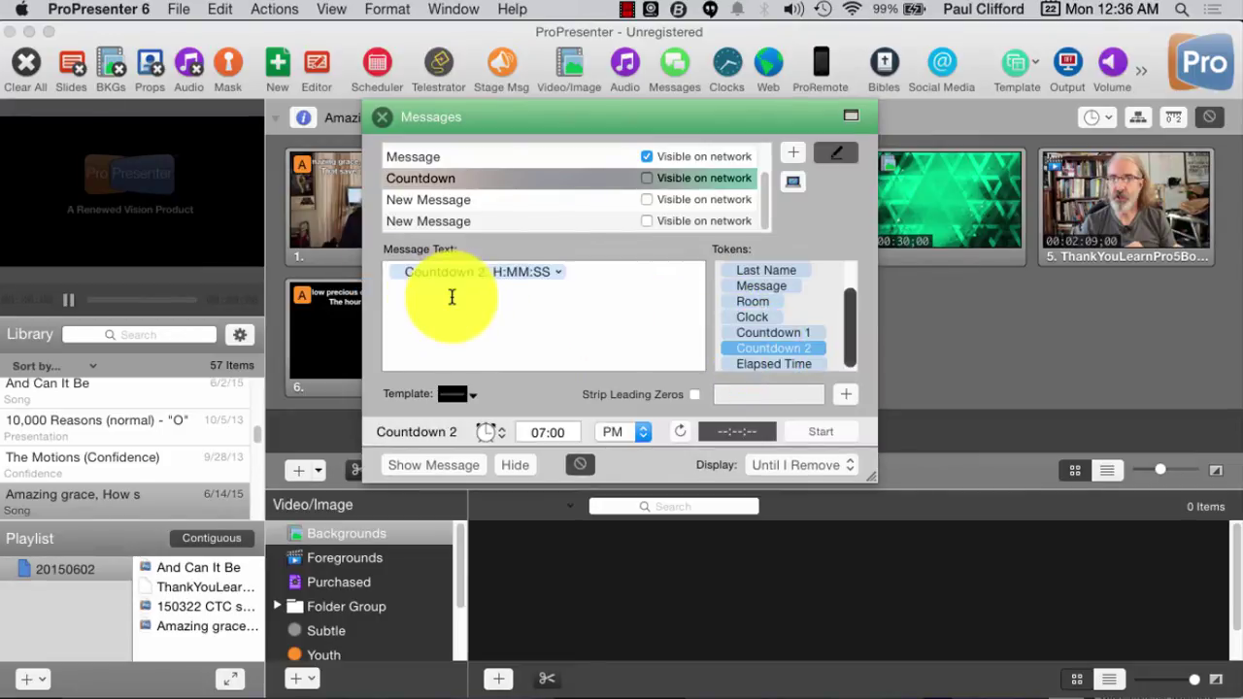
Configure Countdown 2 as a Count Down Timer of 40:00, then reset and start it.
click(516, 442)
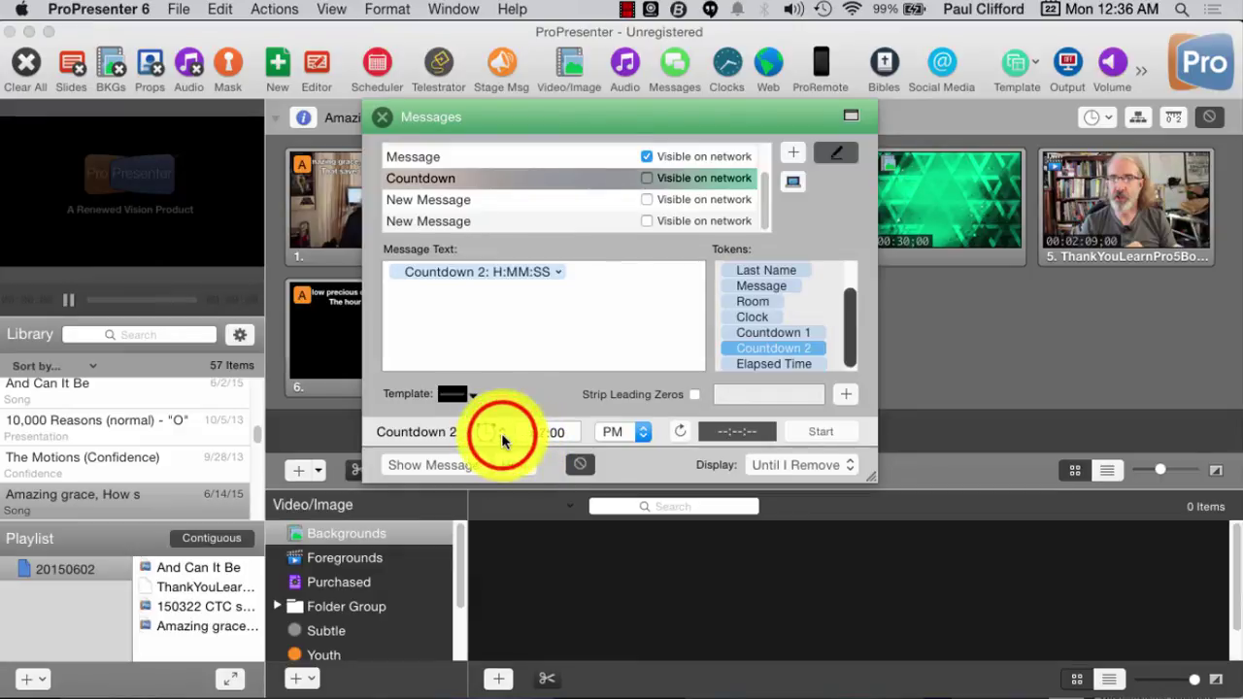
click(495, 434)
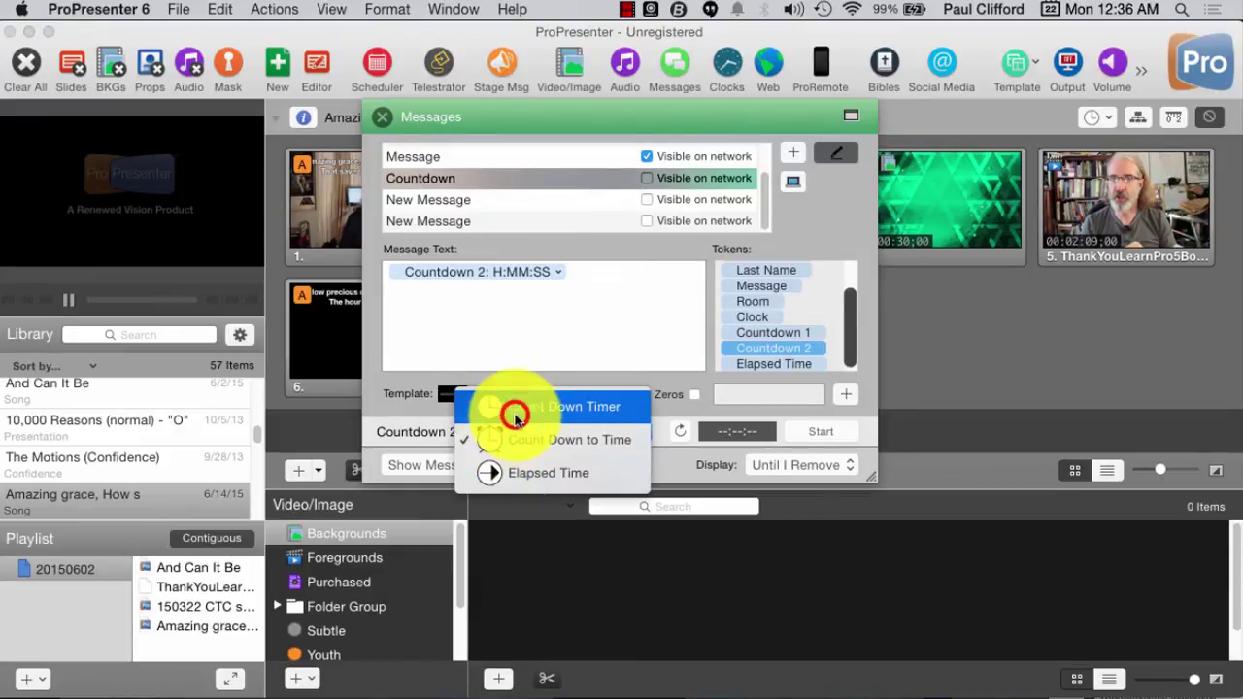
click(509, 406)
click(542, 434)
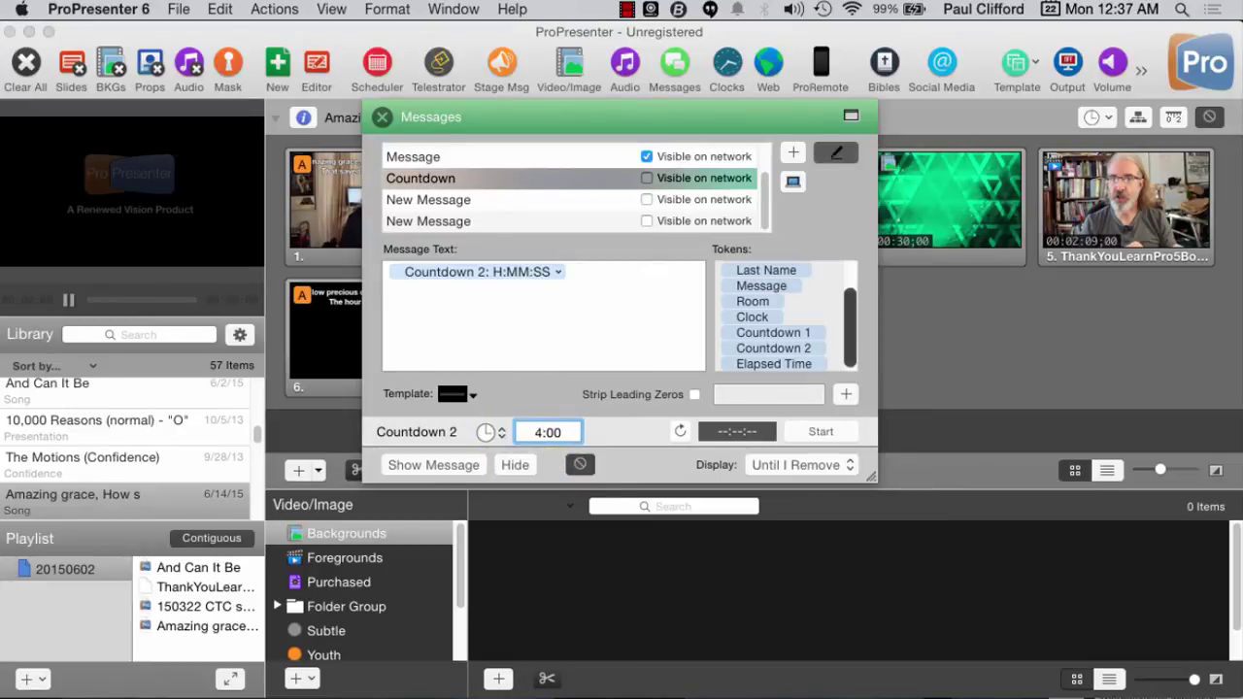
click(526, 434)
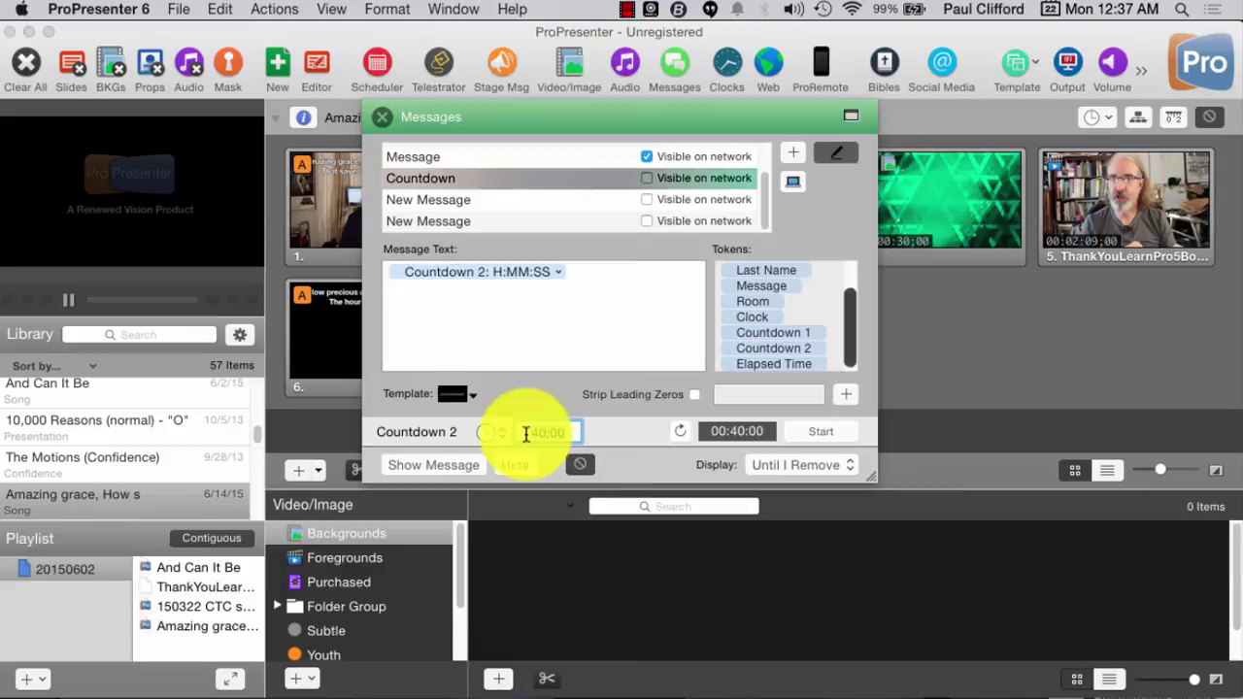
click(680, 431)
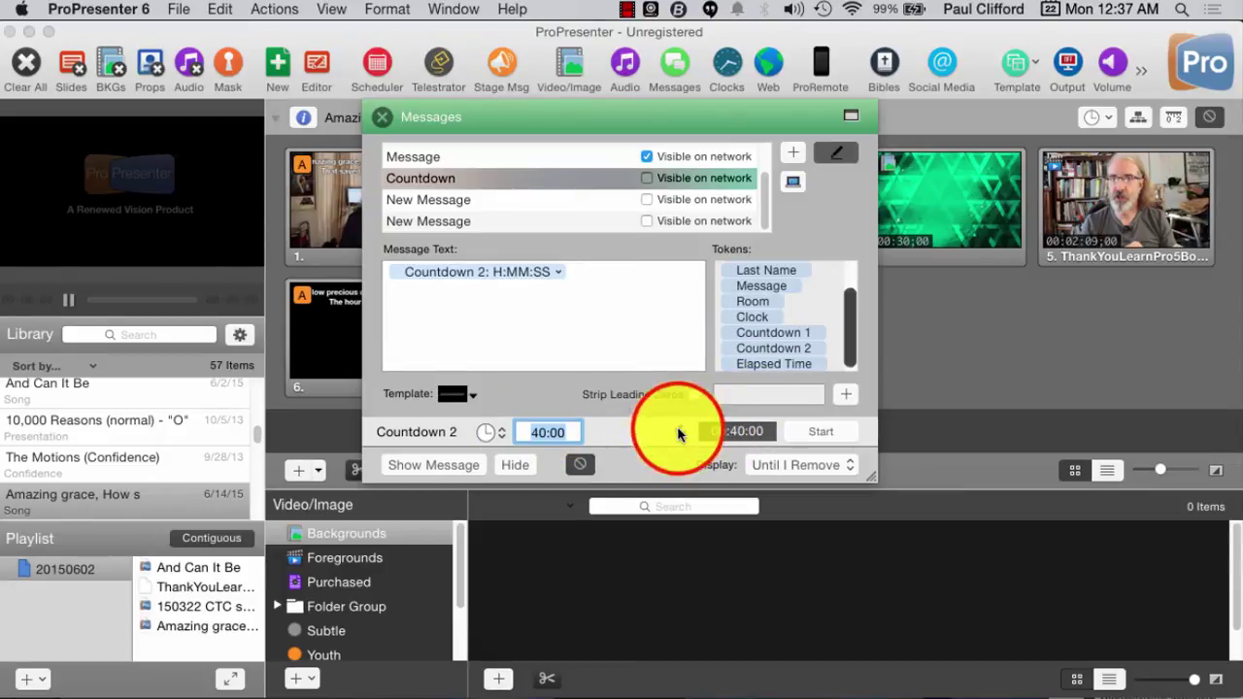
click(823, 432)
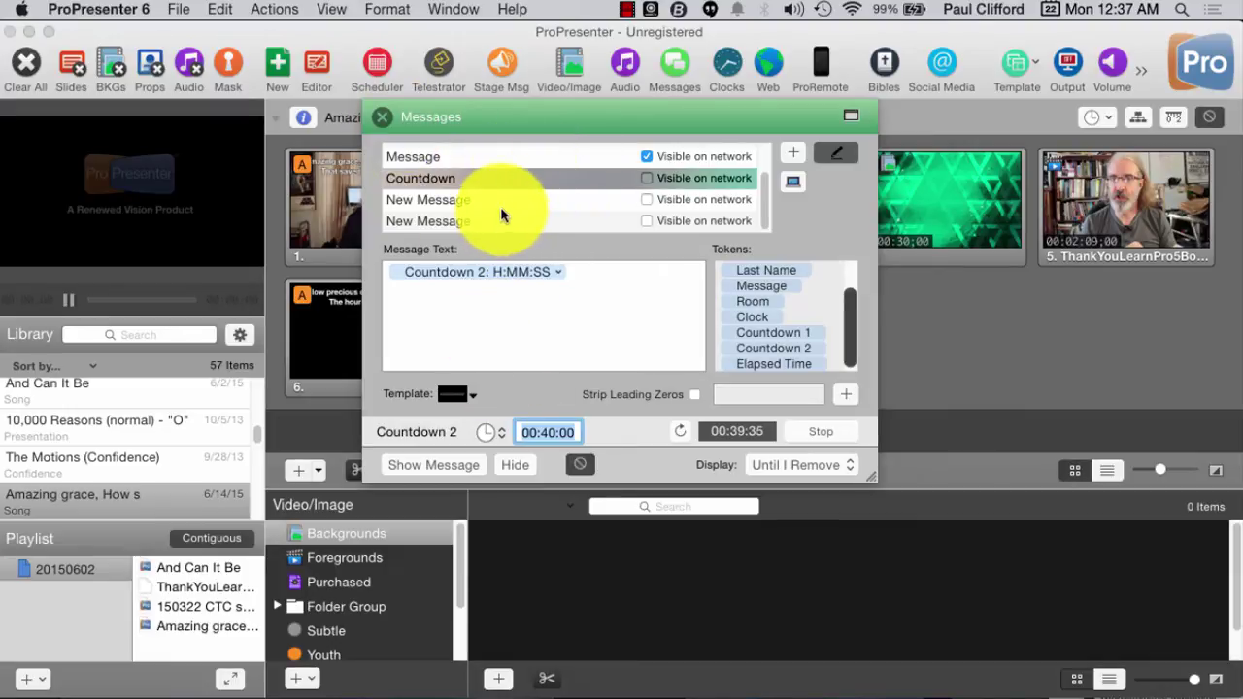
Return to the "Church starts in:" message, restart Countdown 1 and show the message on the output.
scroll(502, 216, up, 2)
click(483, 175)
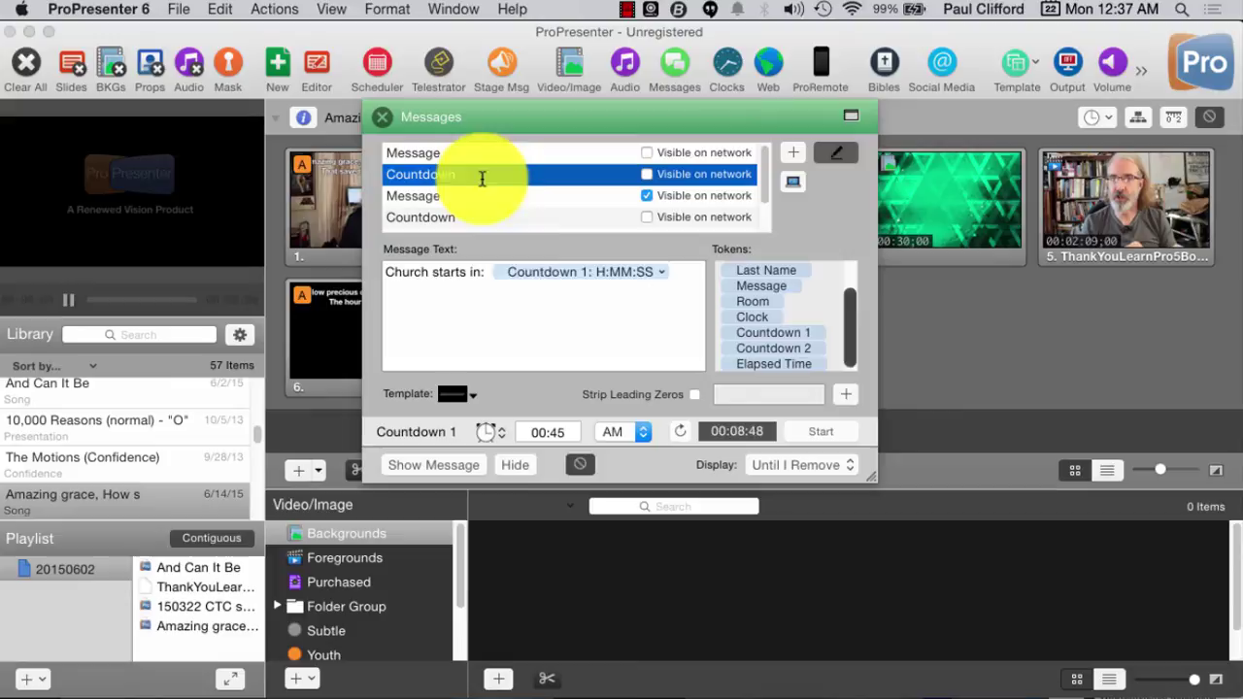
click(821, 431)
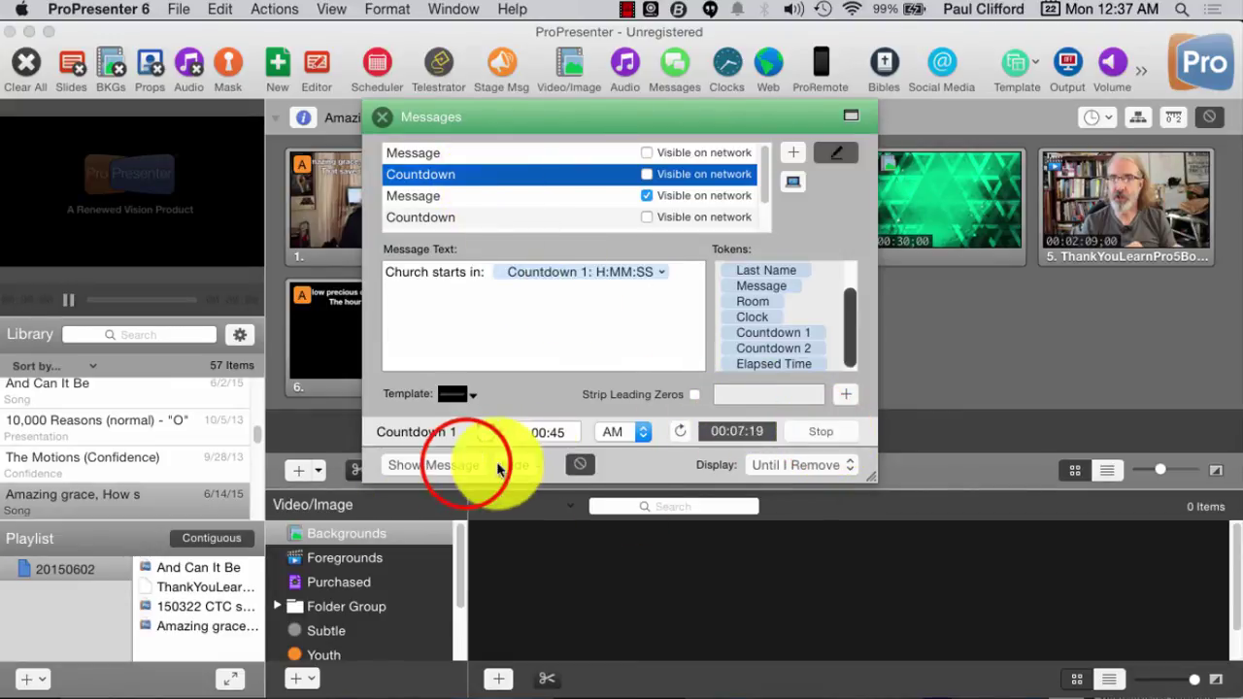
click(467, 465)
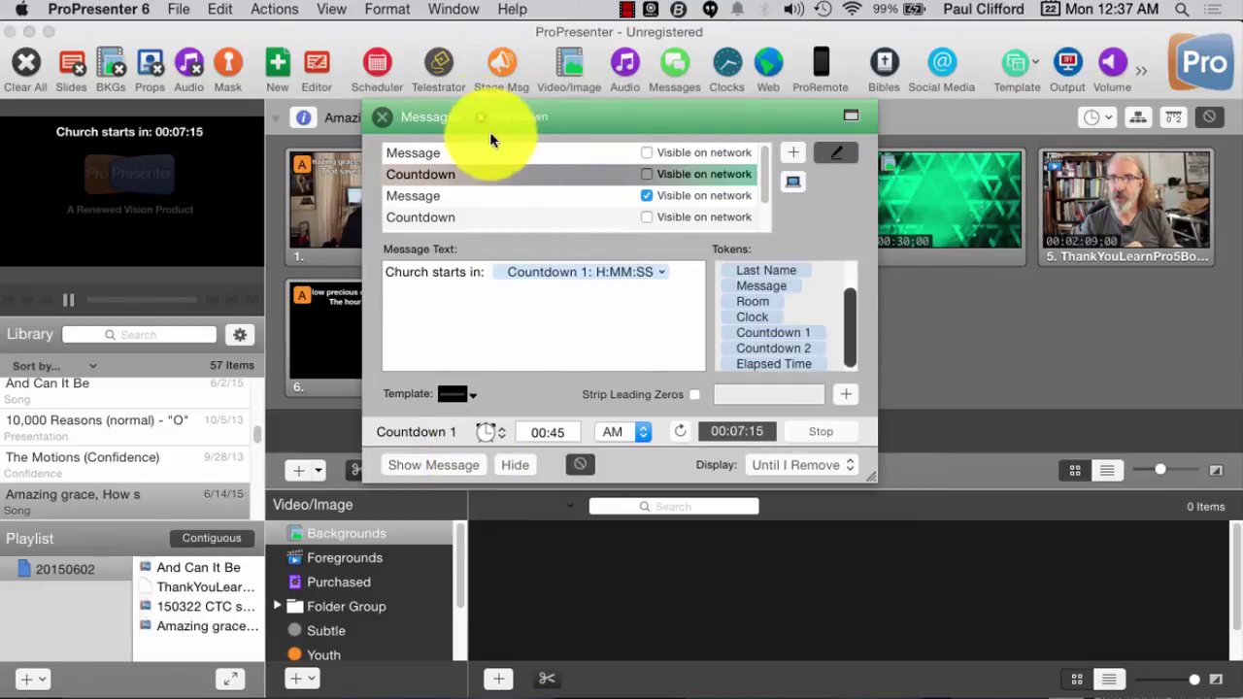
click(517, 461)
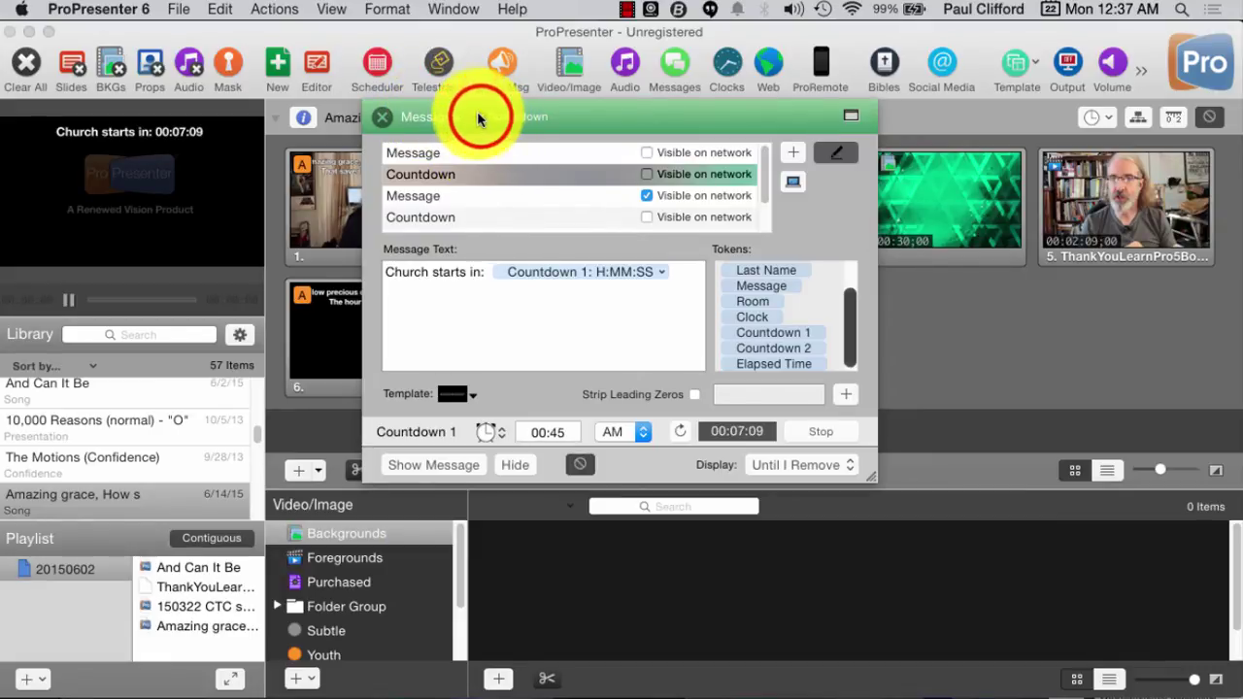
Close the Messages window and look through the media in the Backgrounds bin.
click(385, 117)
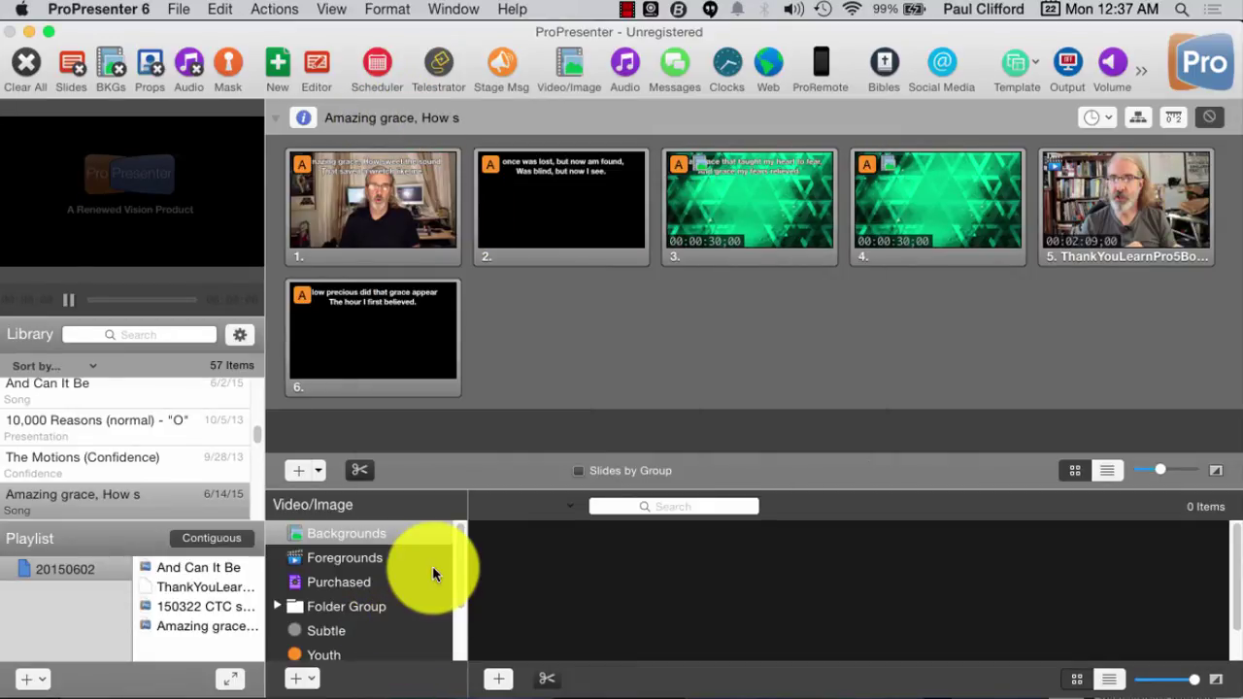
scroll(445, 562, down, 3)
scroll(444, 555, up, 3)
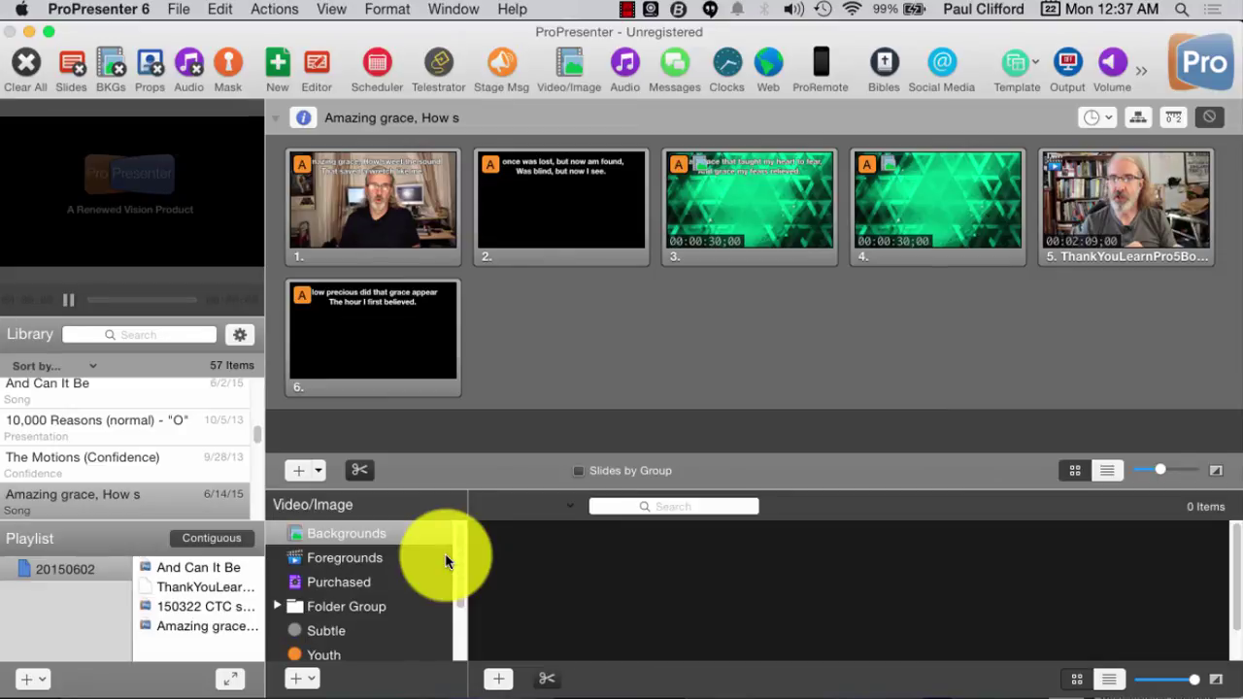
click(352, 561)
click(357, 531)
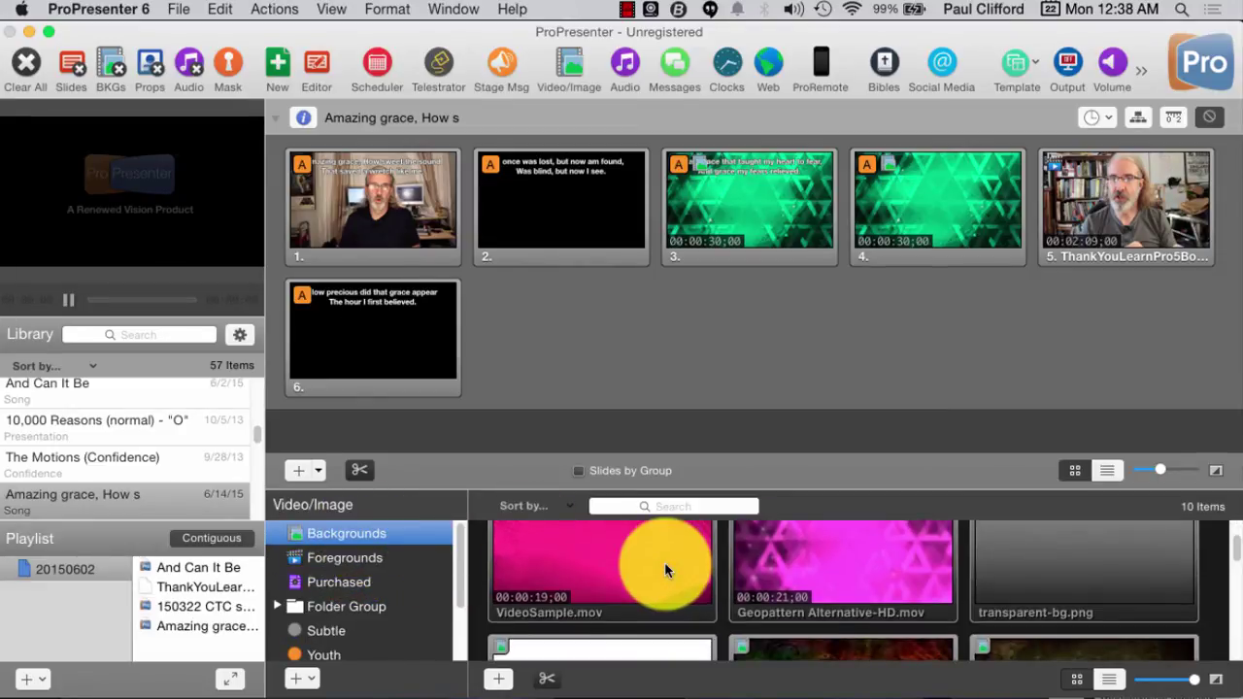
scroll(664, 562, down, 2)
scroll(670, 570, down, 2)
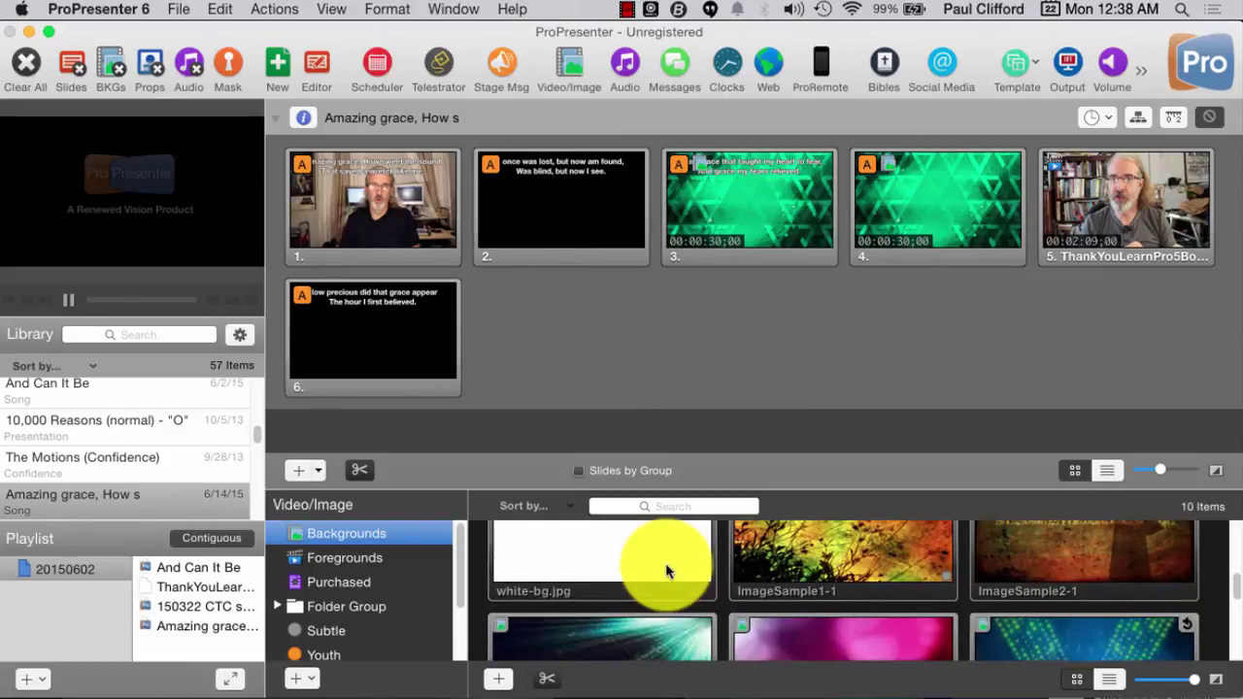
Start adding media to the Foregrounds bin and browse the image files in the Downloads folder.
click(364, 555)
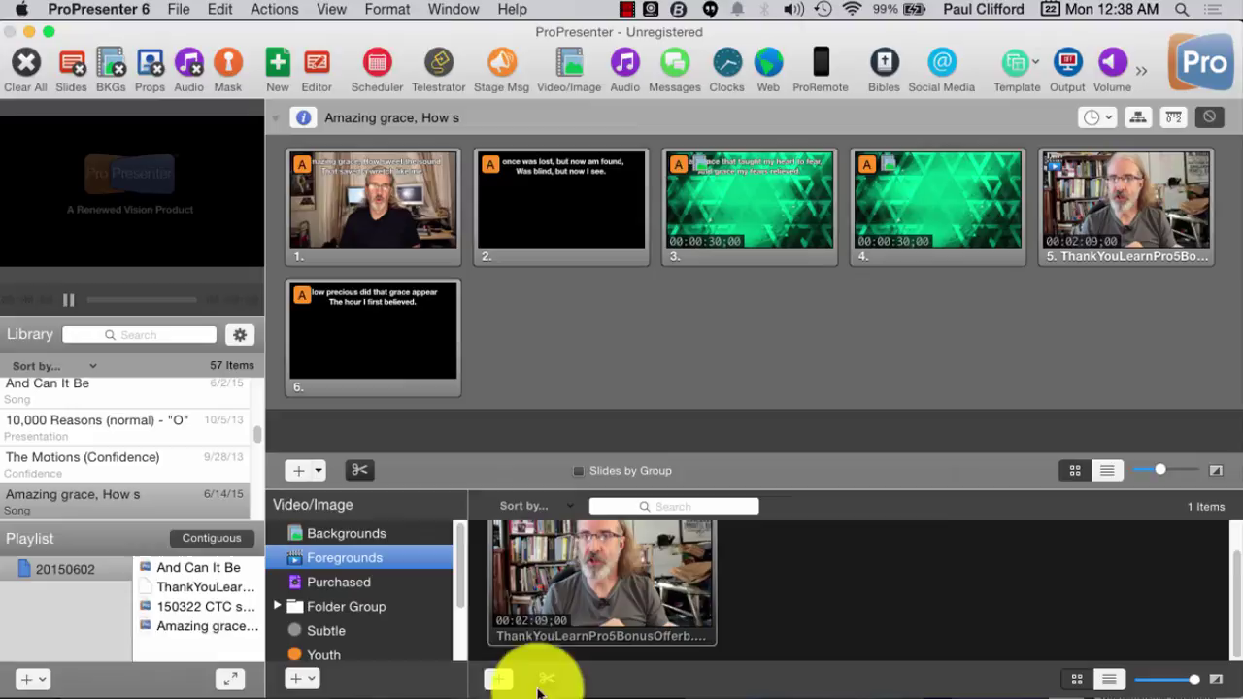
click(498, 677)
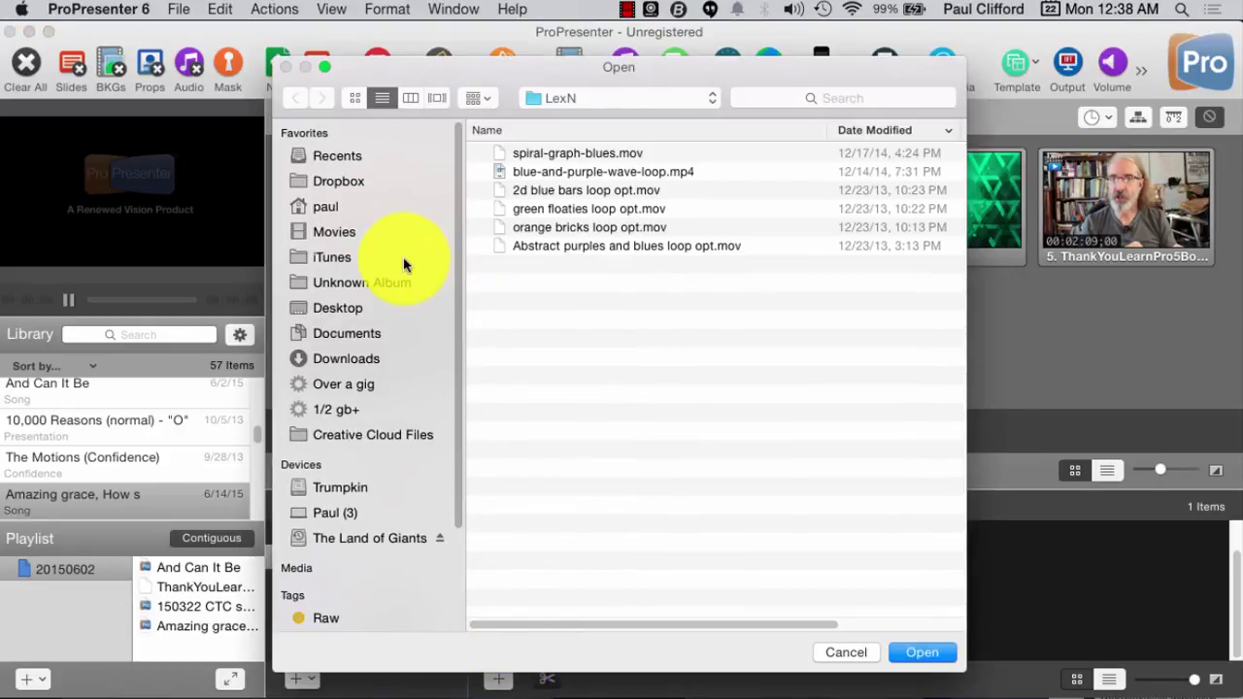
click(352, 360)
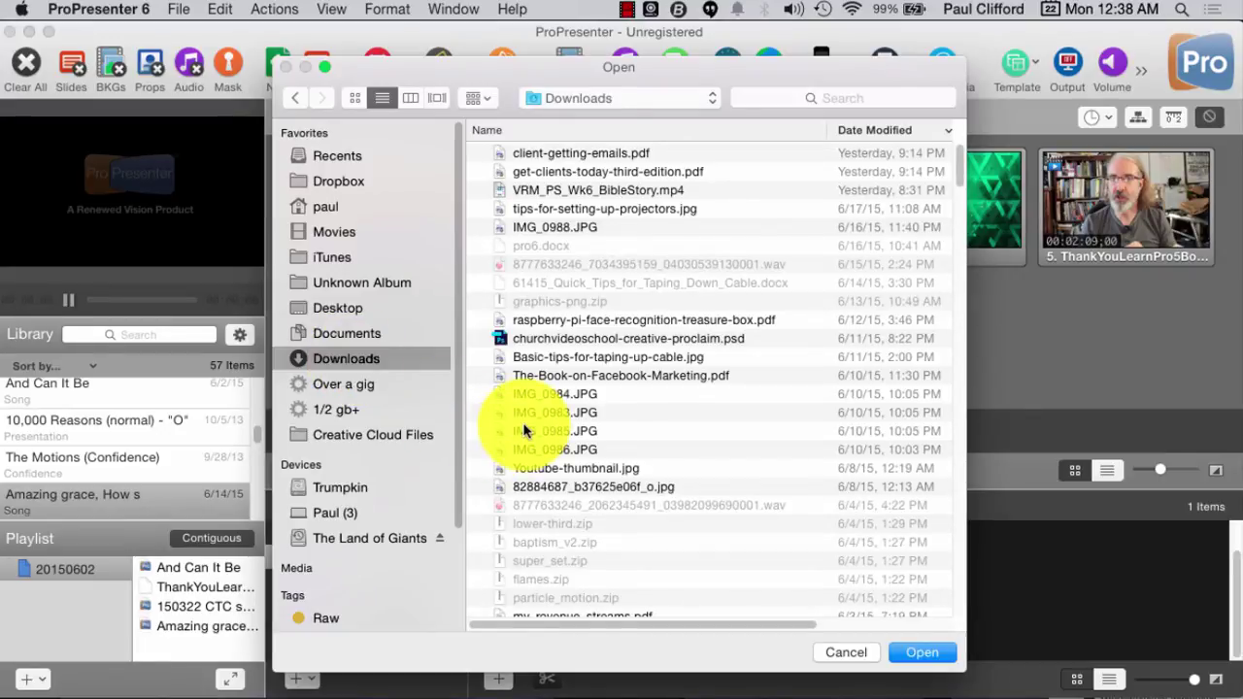
scroll(637, 367, down, 3)
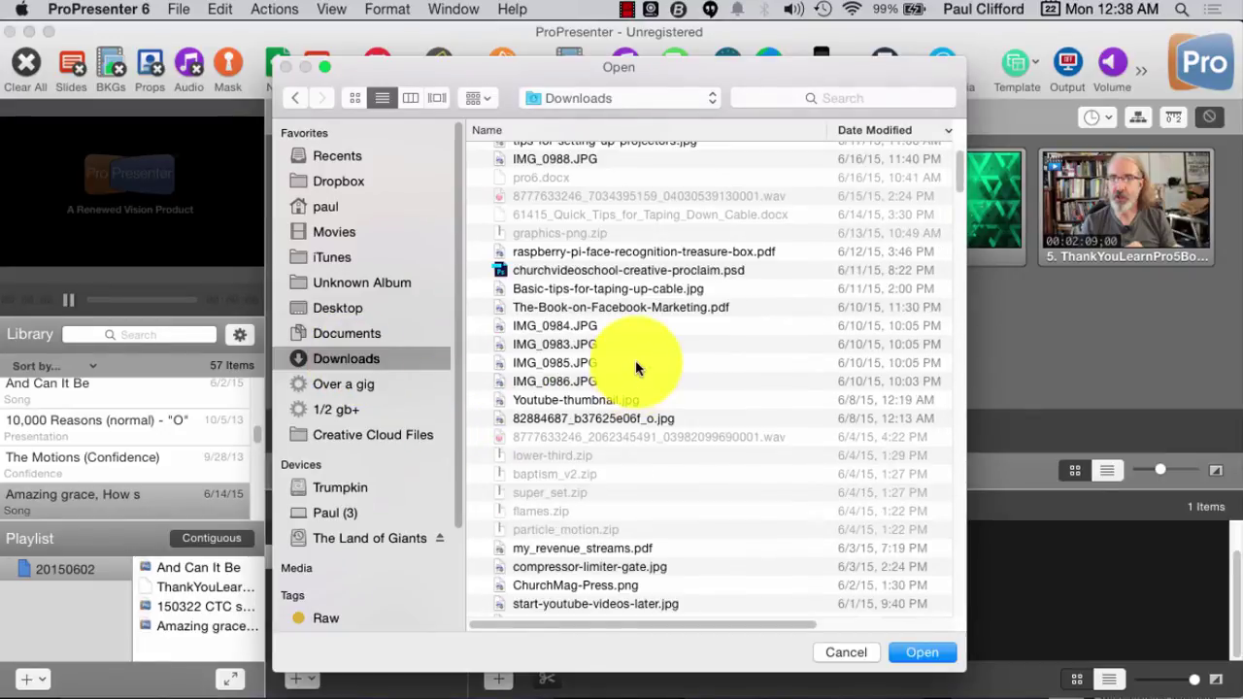
click(654, 290)
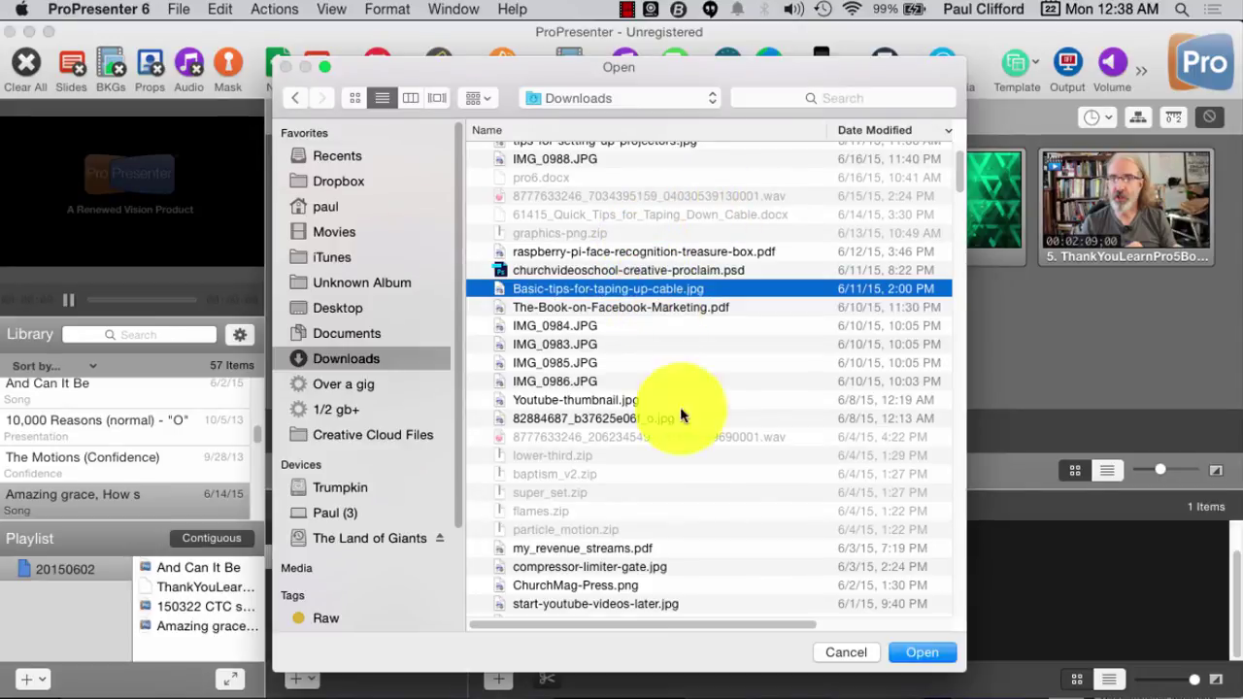
Sort the files in the Downloads folder by kind so the JPEG images are grouped together.
drag(598, 622, 735, 622)
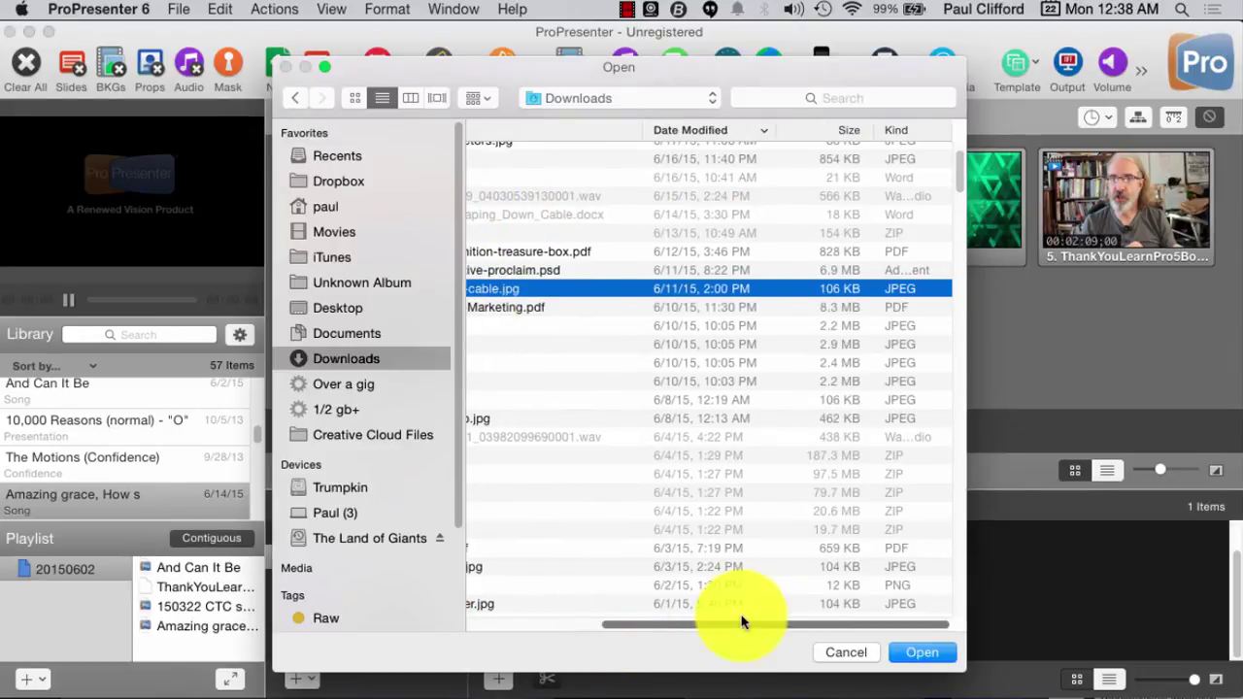
click(830, 126)
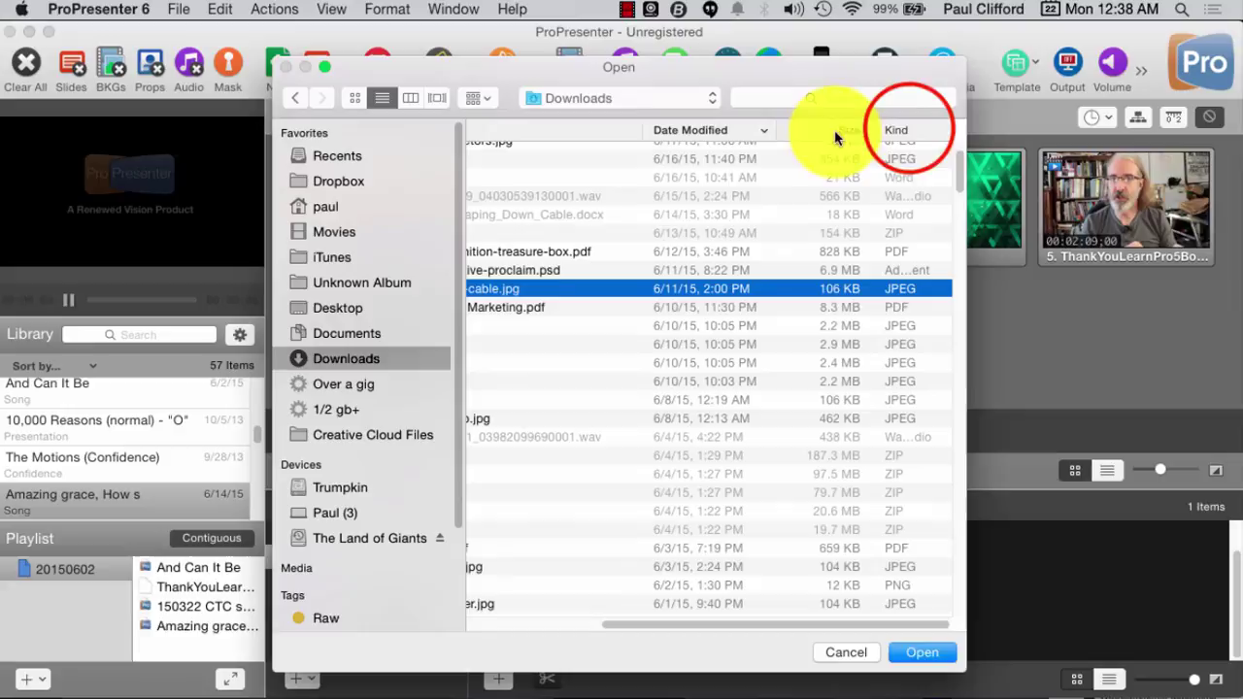
click(909, 130)
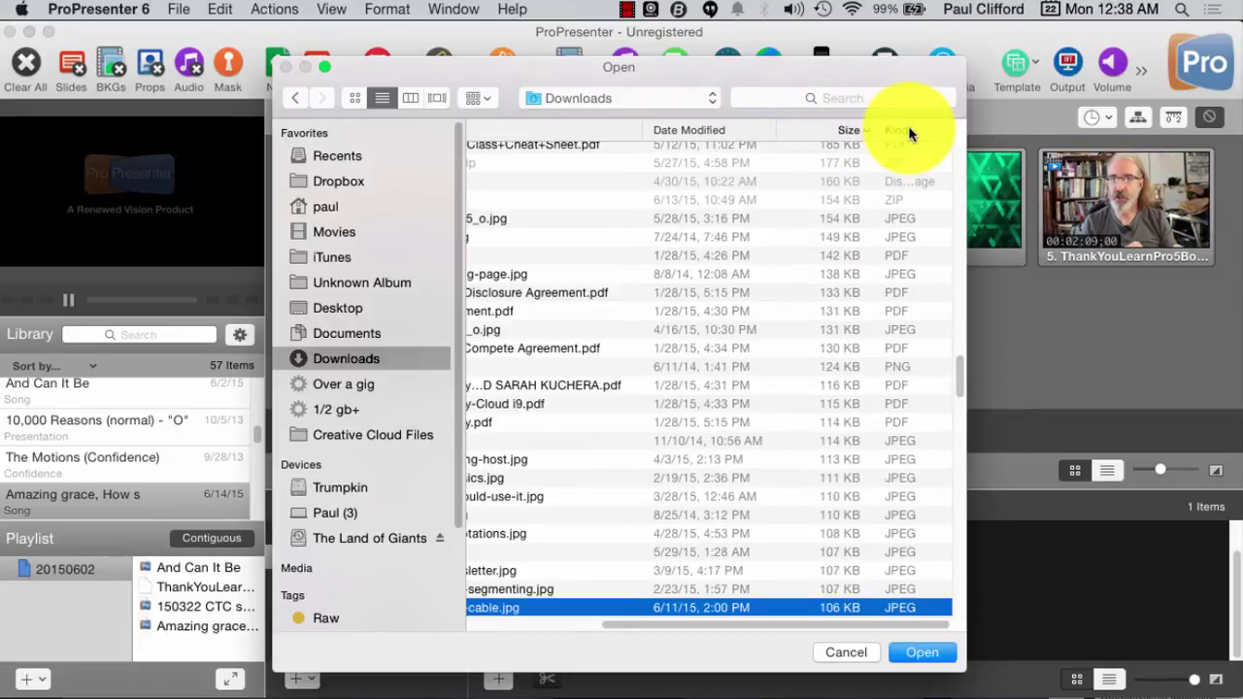
click(921, 589)
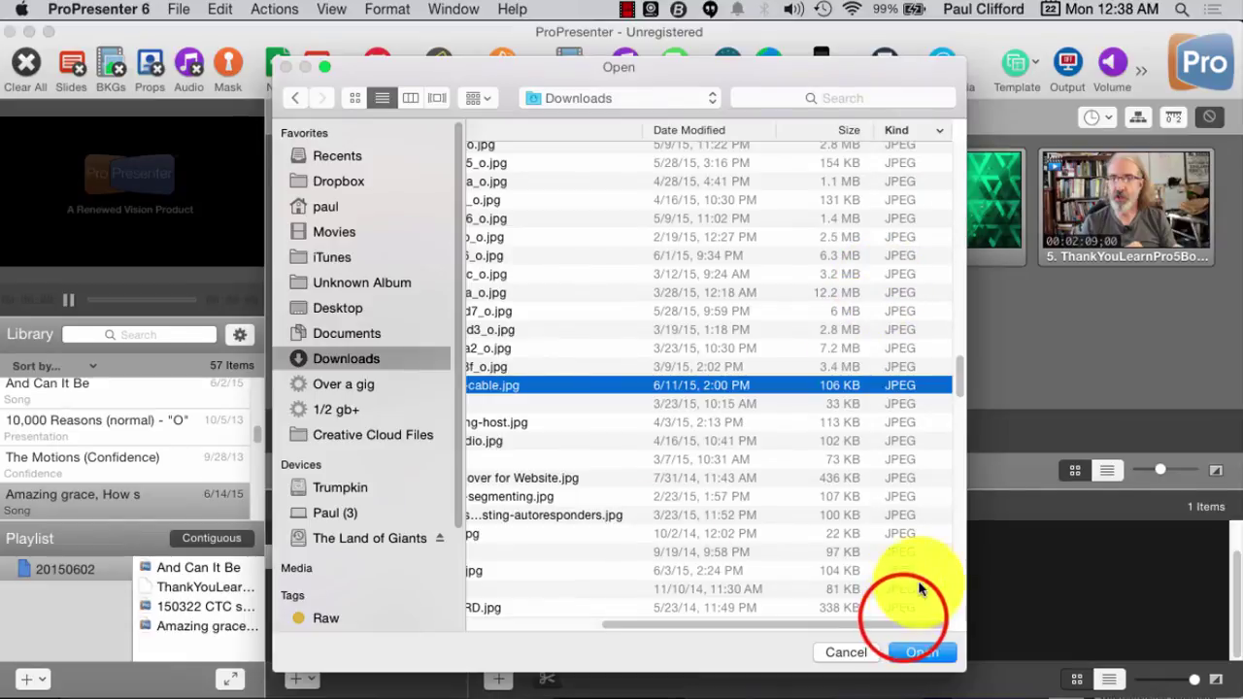
scroll(913, 607, left, 5)
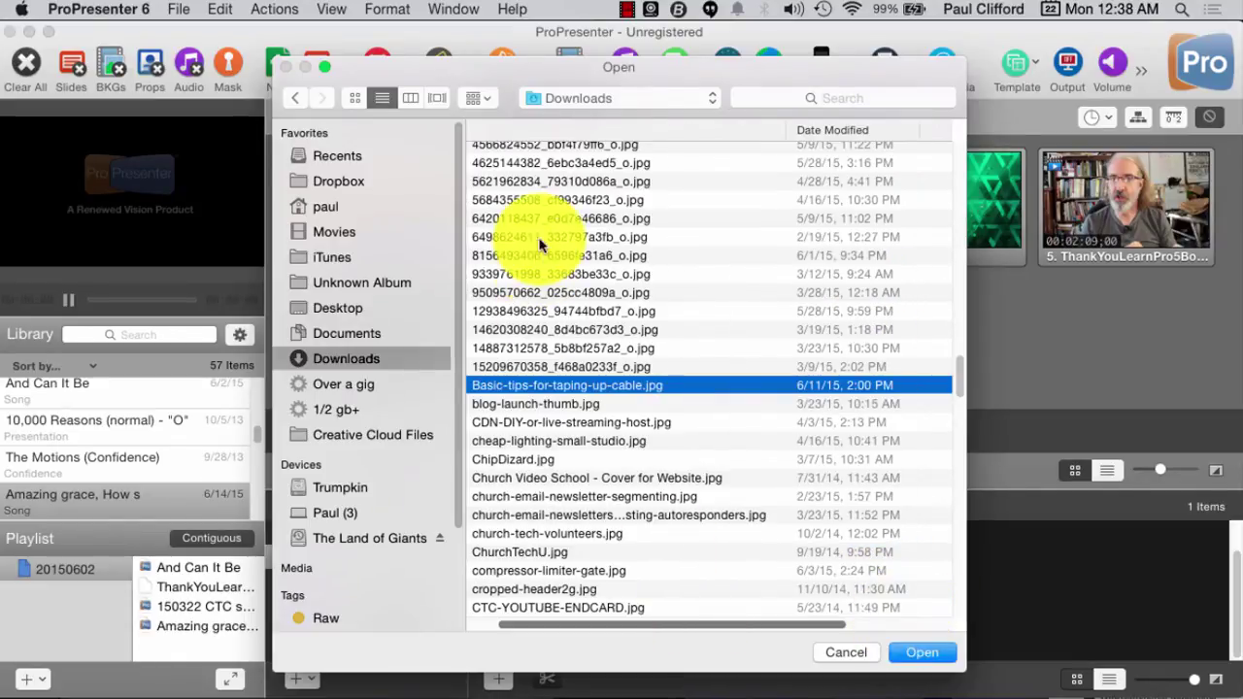
scroll(529, 219, left, 2)
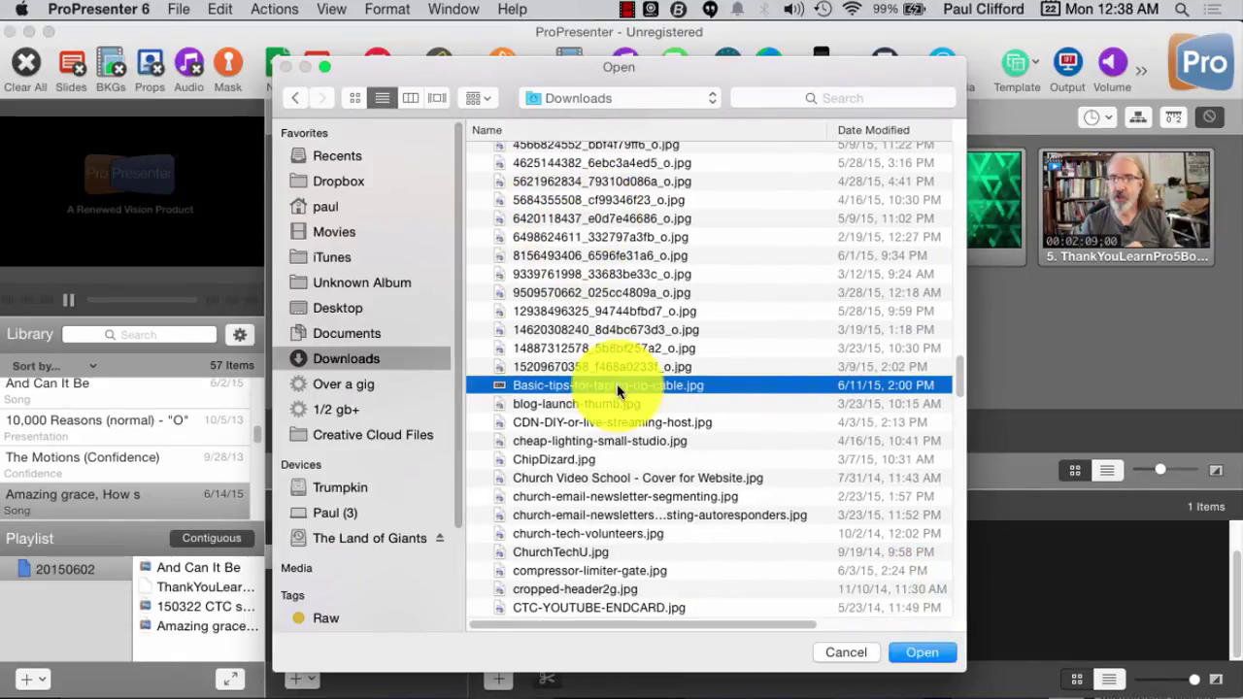
Import the images from blog-launch-thumb.jpg through ChurchTechU.jpg, except ChipDizard.jpg, into the Foregrounds bin.
click(606, 534)
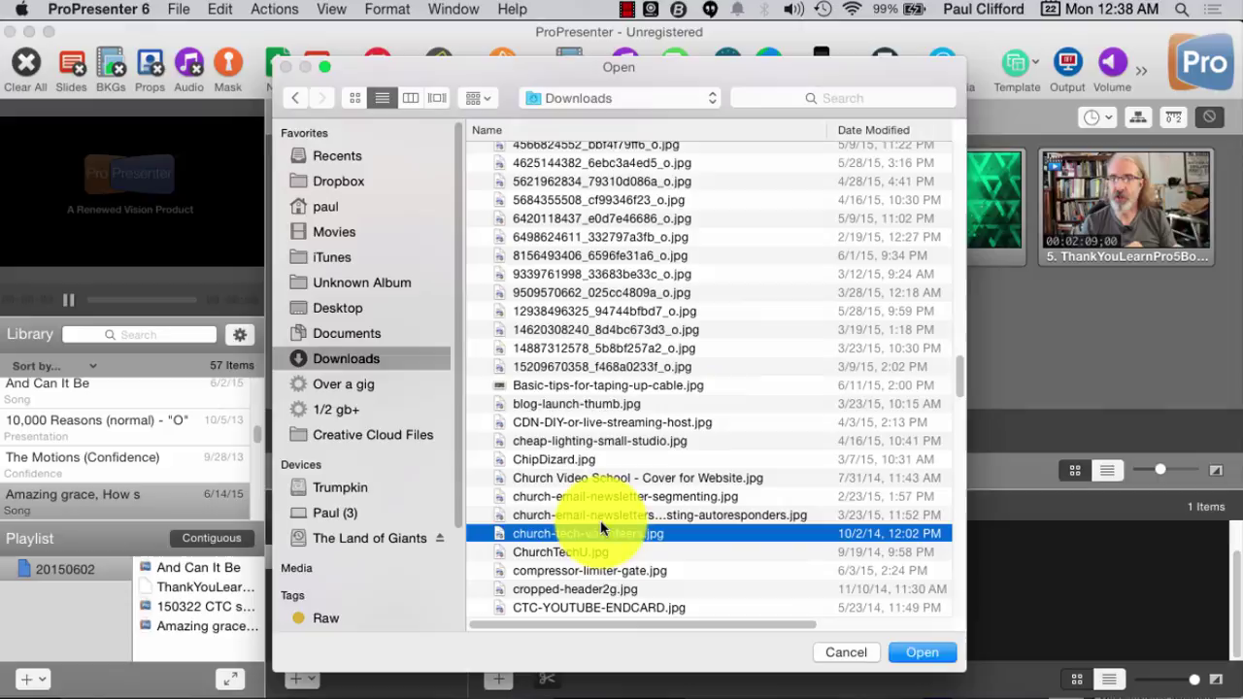
shift+click(604, 402)
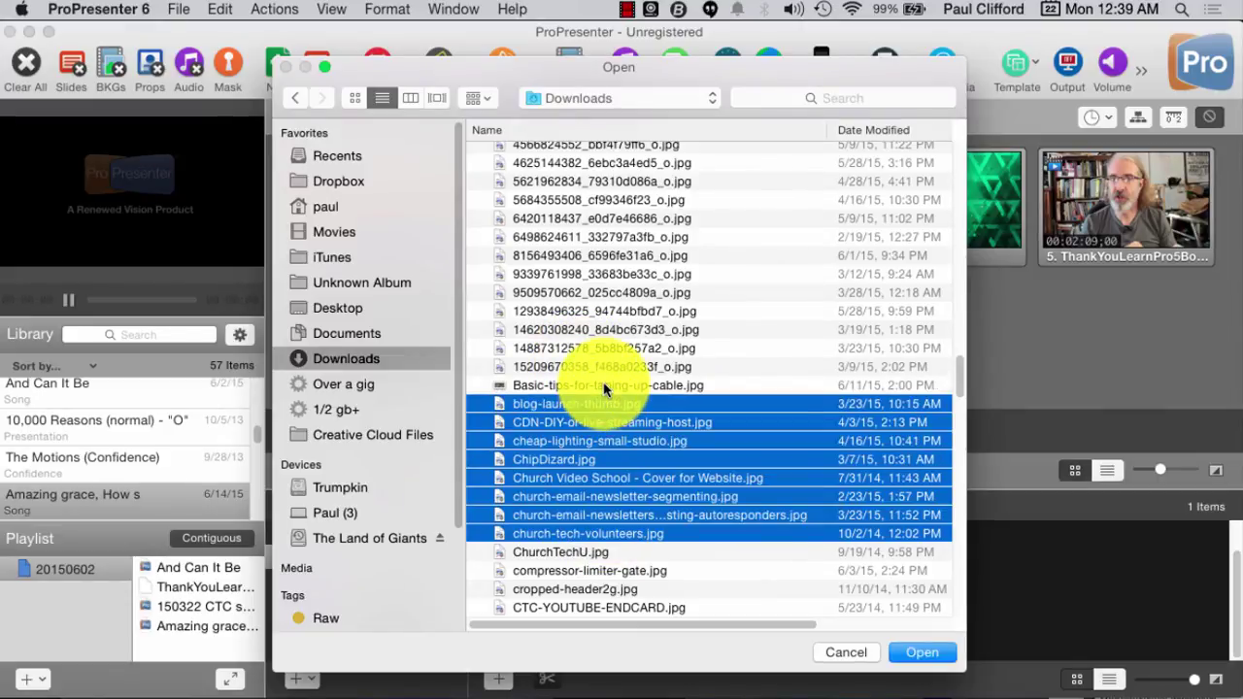
super+click(578, 462)
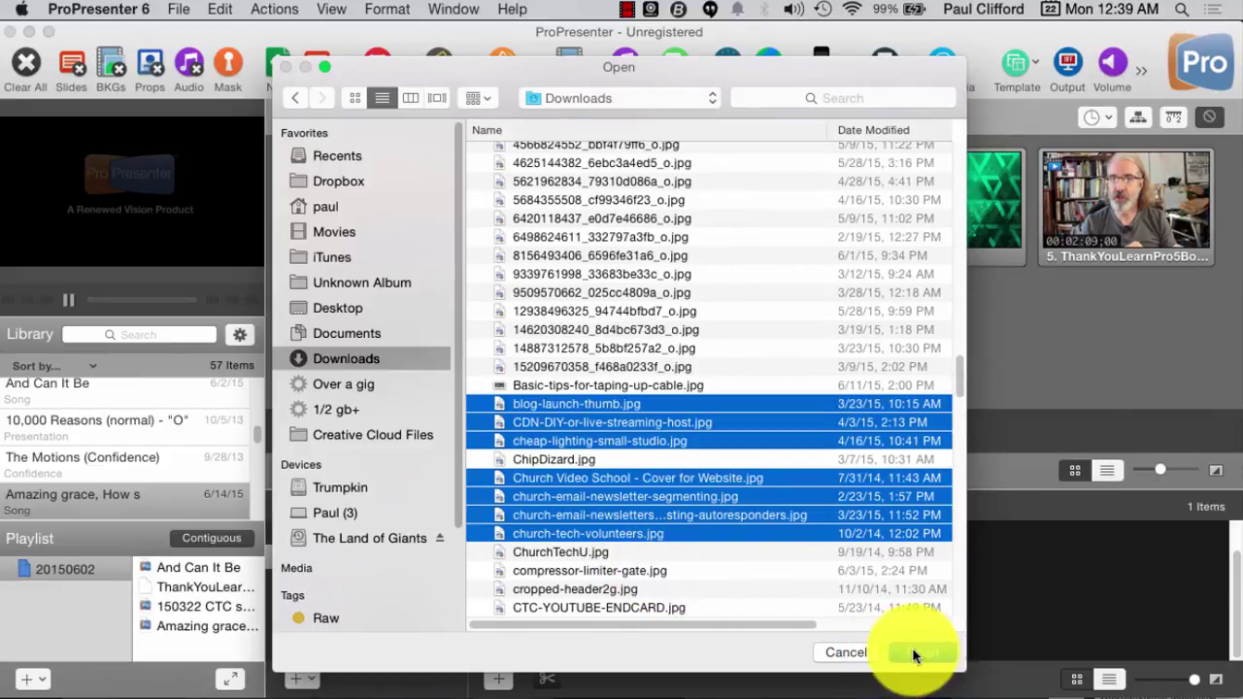
super+click(592, 552)
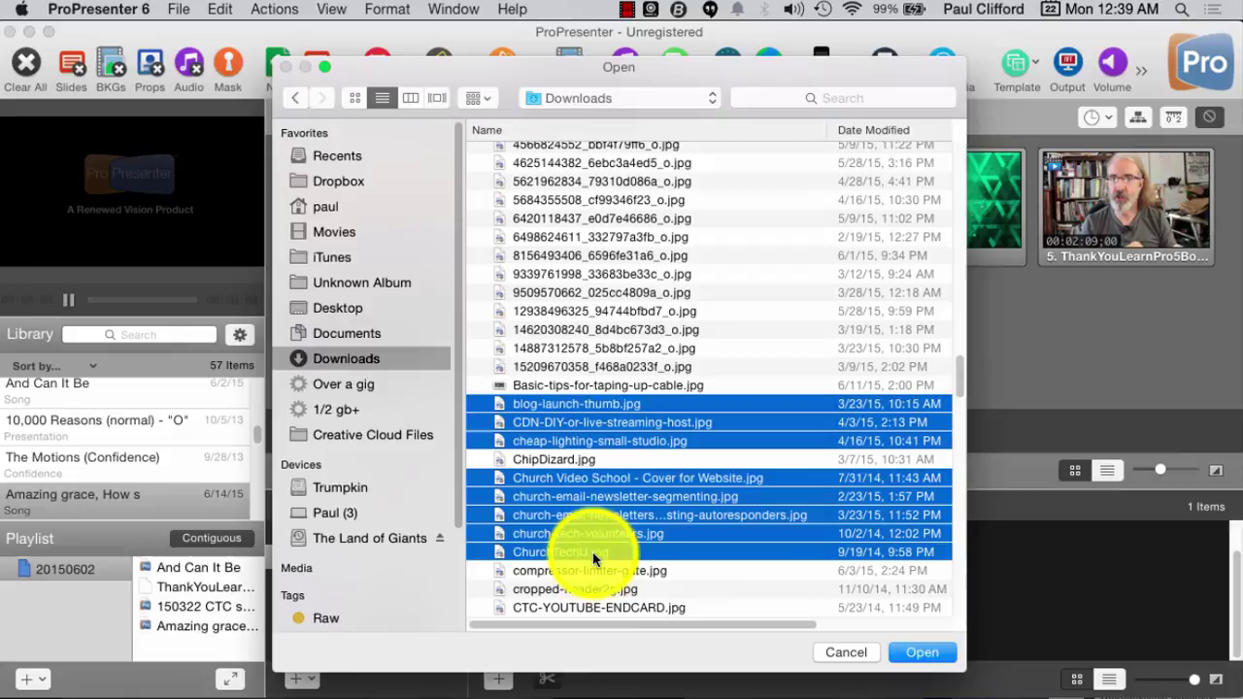
click(920, 658)
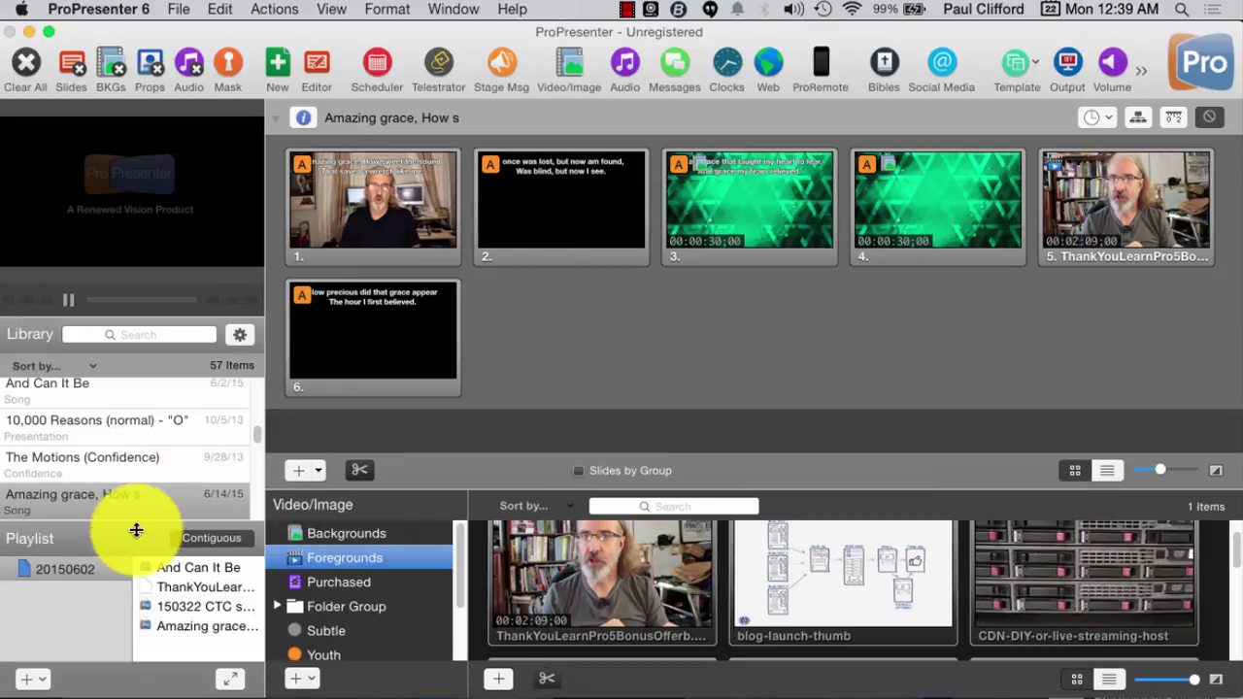
Create a new 1280 x 720 presentation named Untitled in the Speaker Notes category.
click(29, 677)
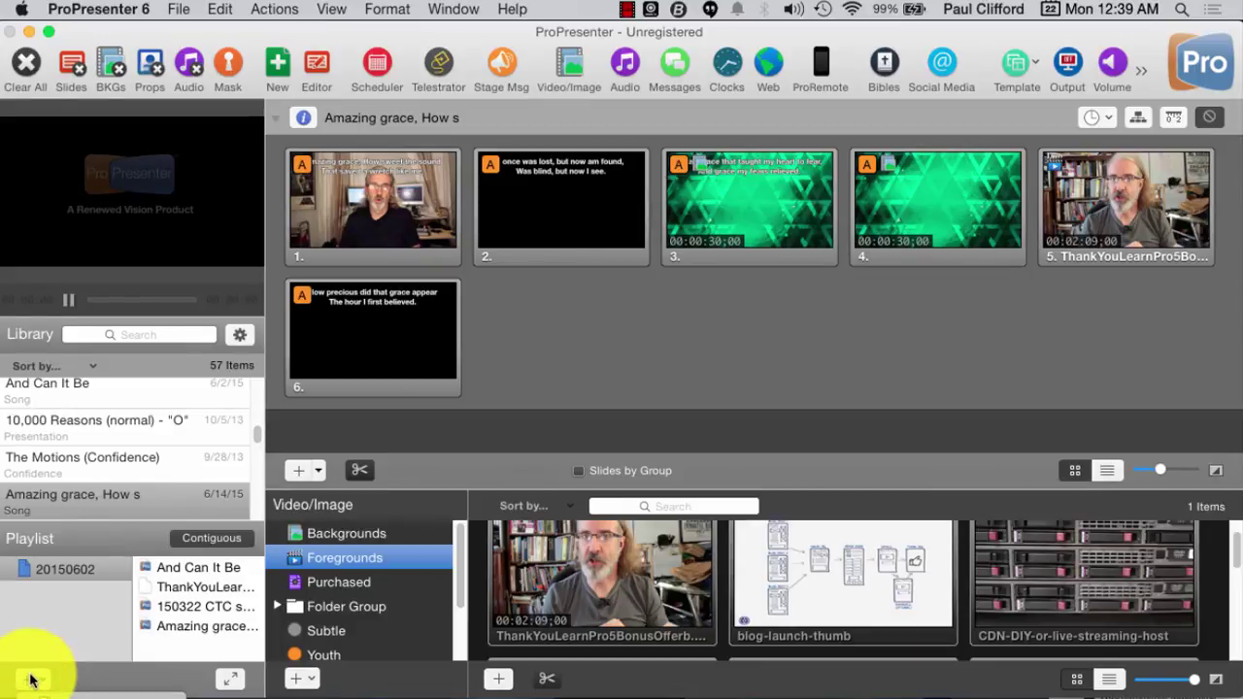
click(31, 678)
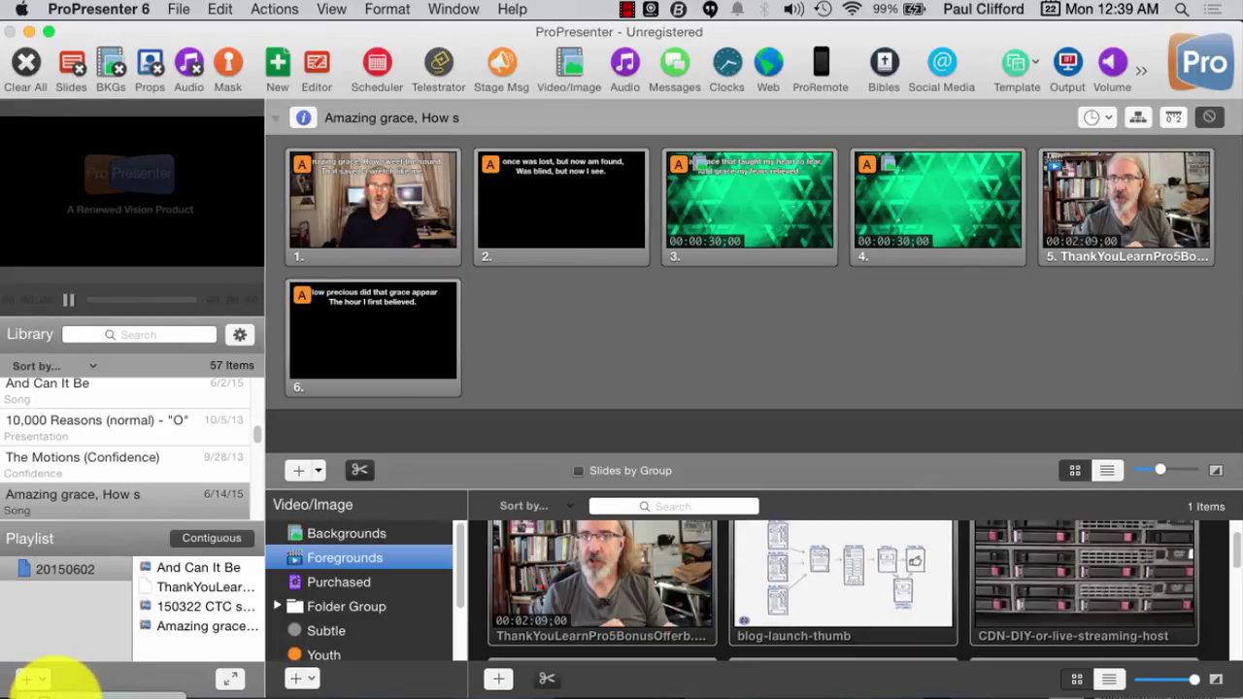
click(39, 691)
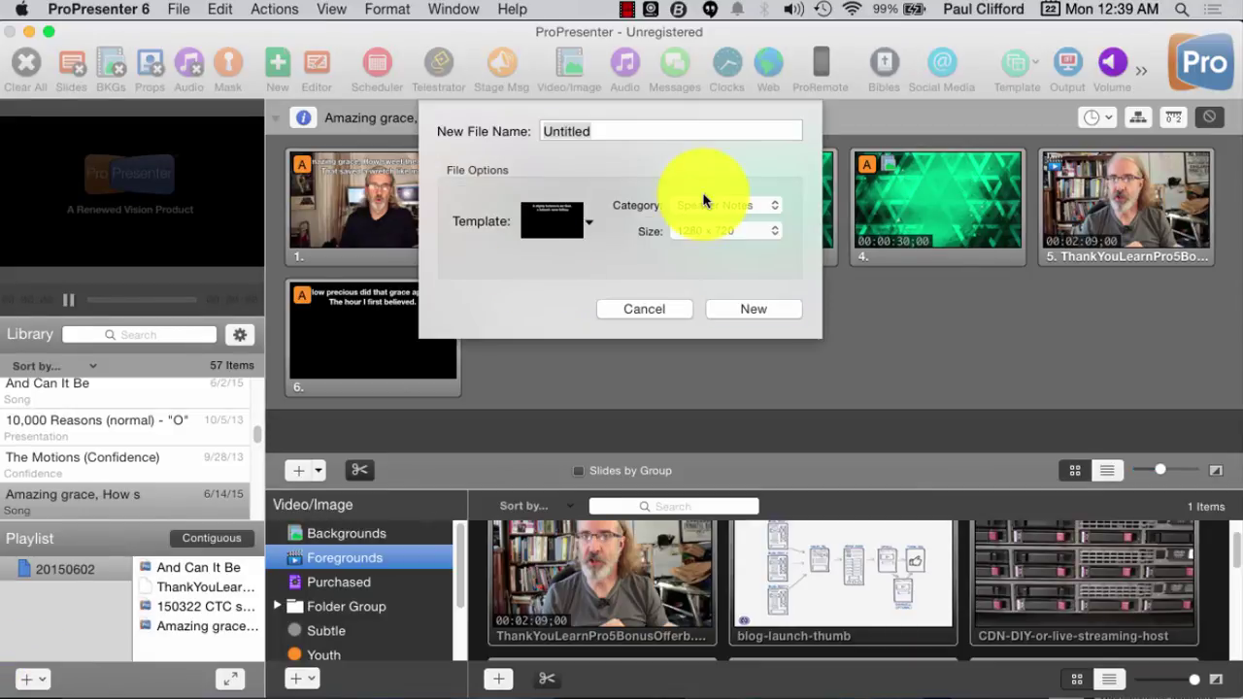
click(749, 311)
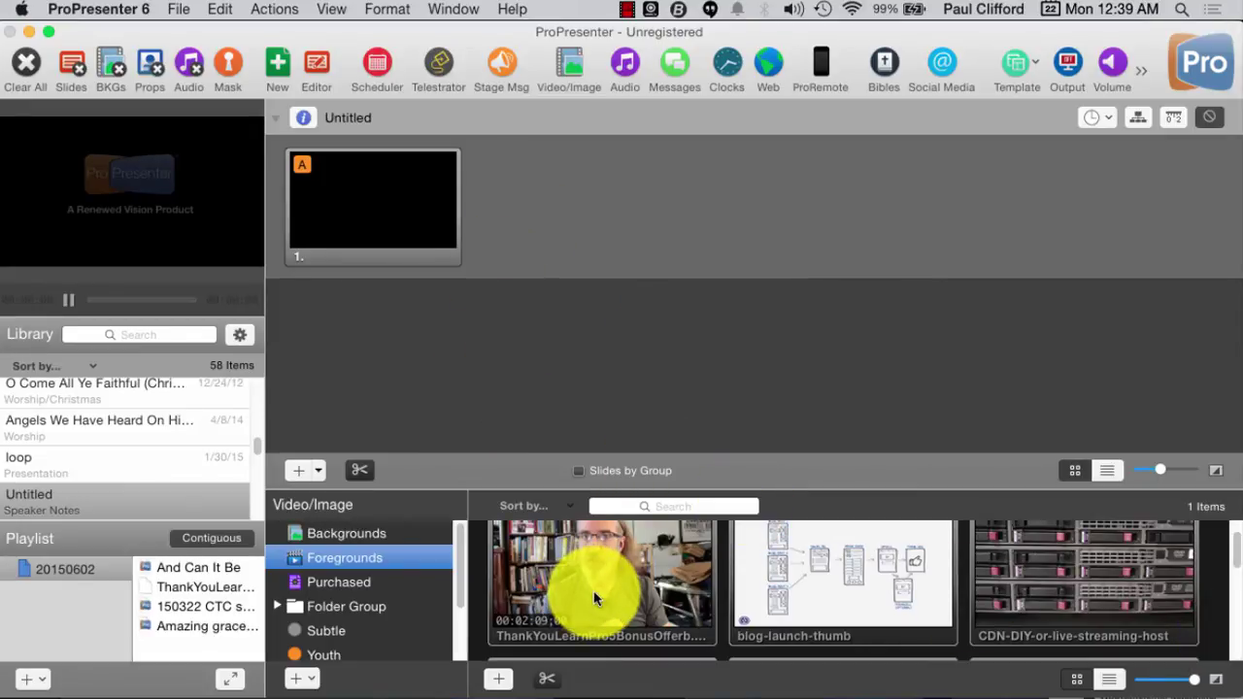
Put blog-launch-thumb on the blank first slide and add CDN-DIY-or-live-streaming-host and cheap-lighting-small-studio as the second and third slides.
click(882, 585)
drag(874, 595, 382, 214)
drag(996, 604, 535, 217)
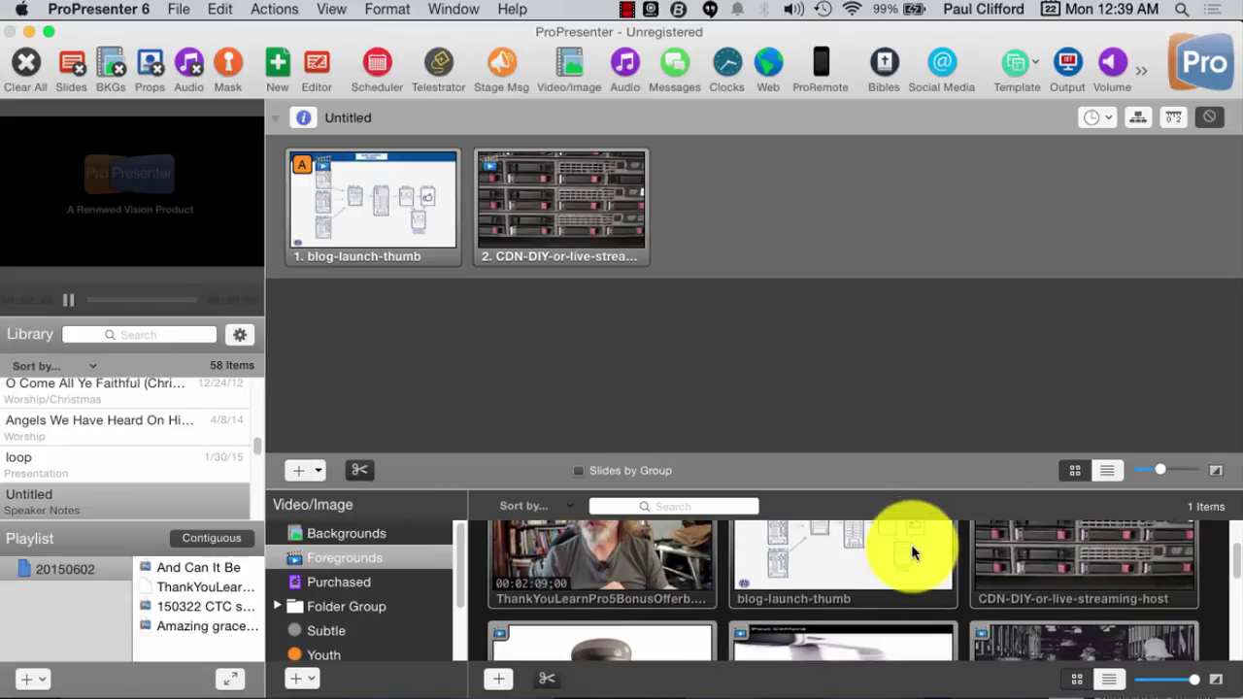
scroll(912, 568, down, 3)
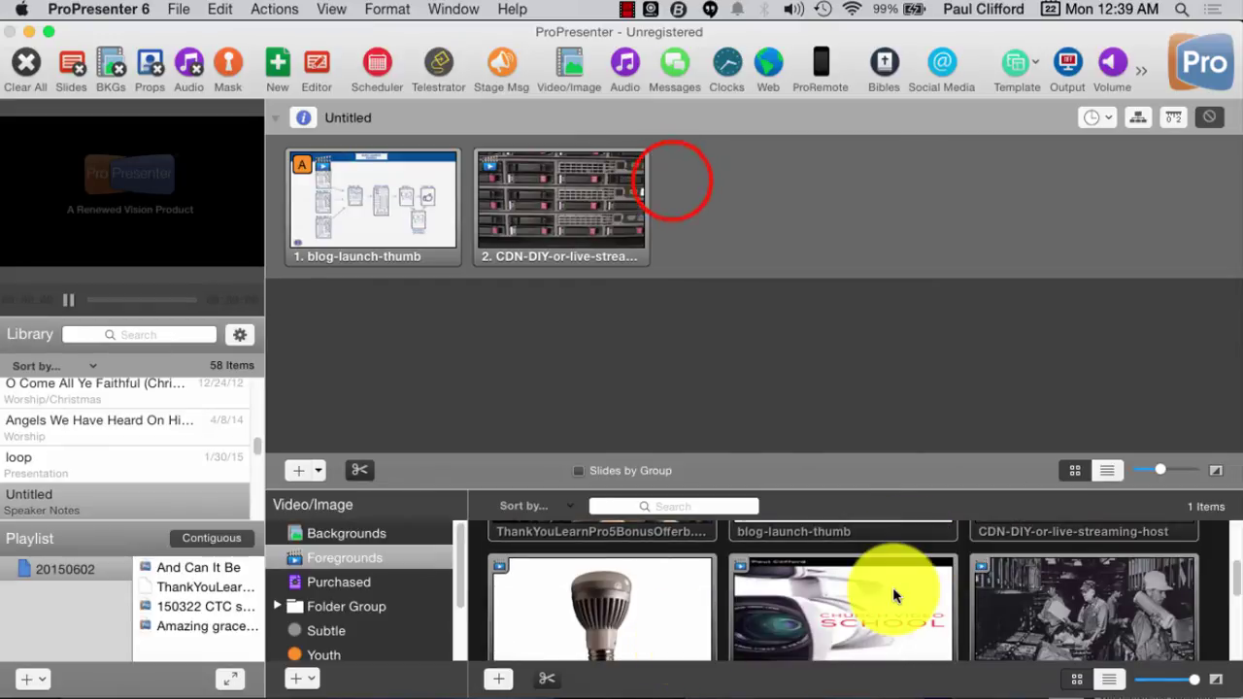
mouse_move(602, 610)
mouse_down()
mouse_move(668, 180)
mouse_move(692, 216)
mouse_up()
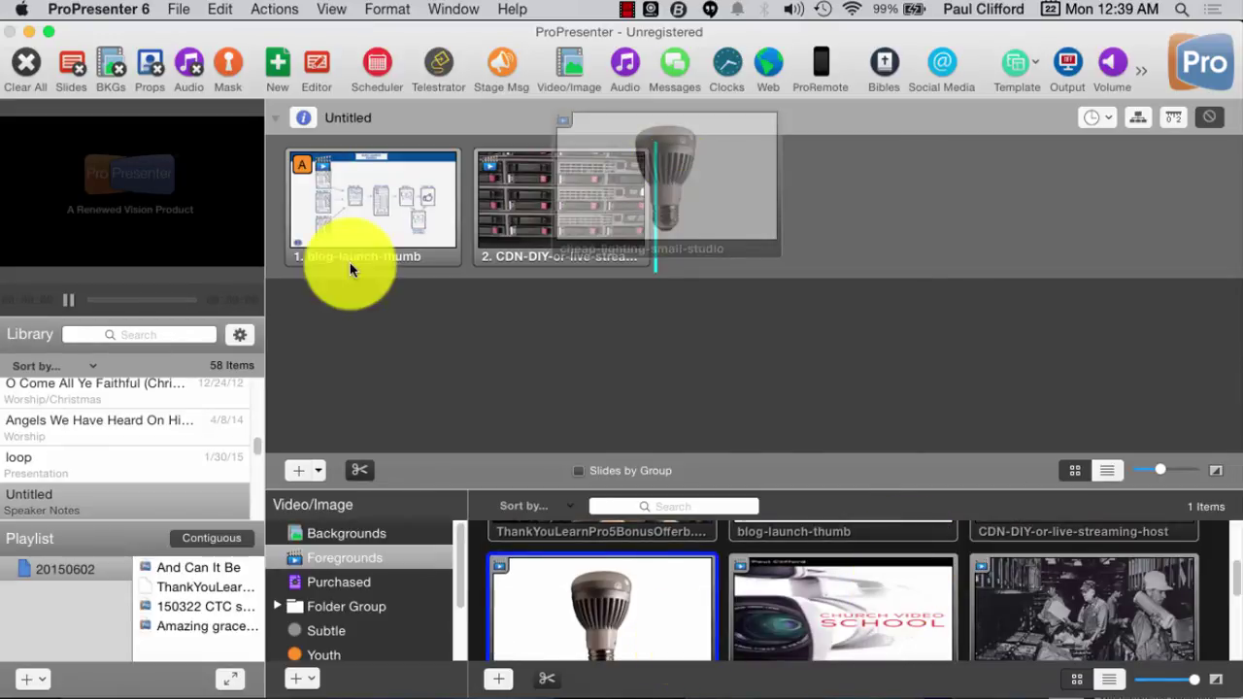
Give all three slides a Go to Next Timer with a duration of 7 seconds, then deselect them.
click(397, 222)
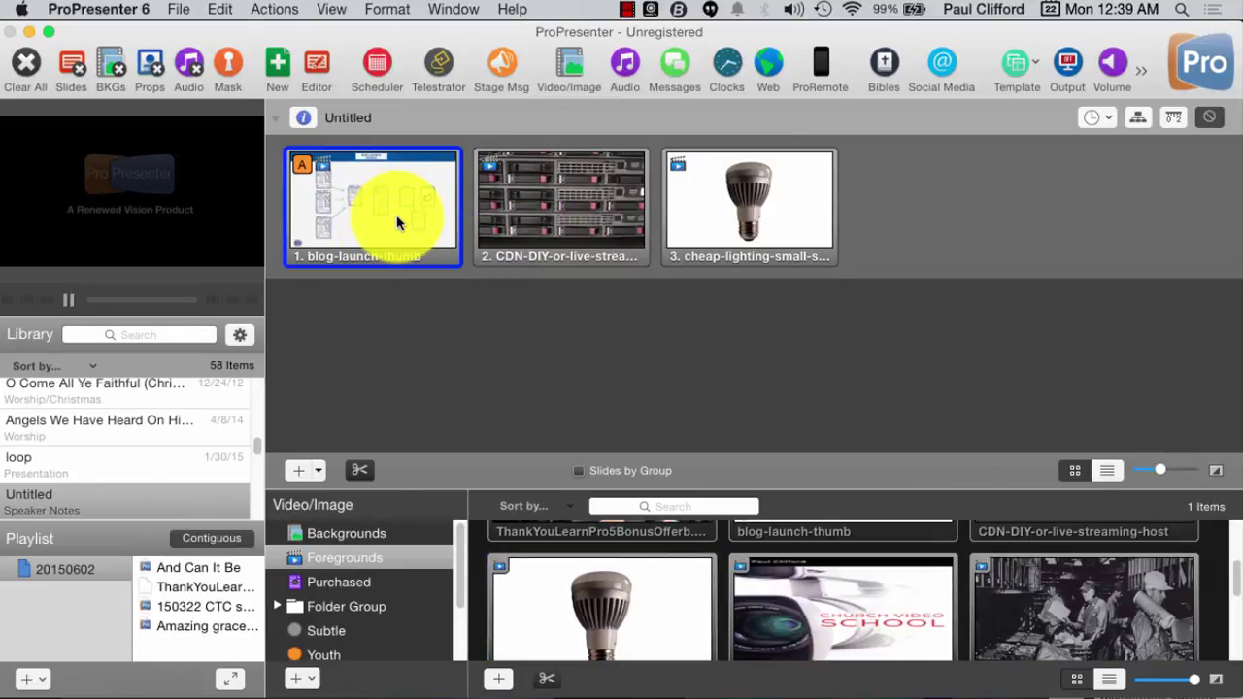
shift+click(723, 224)
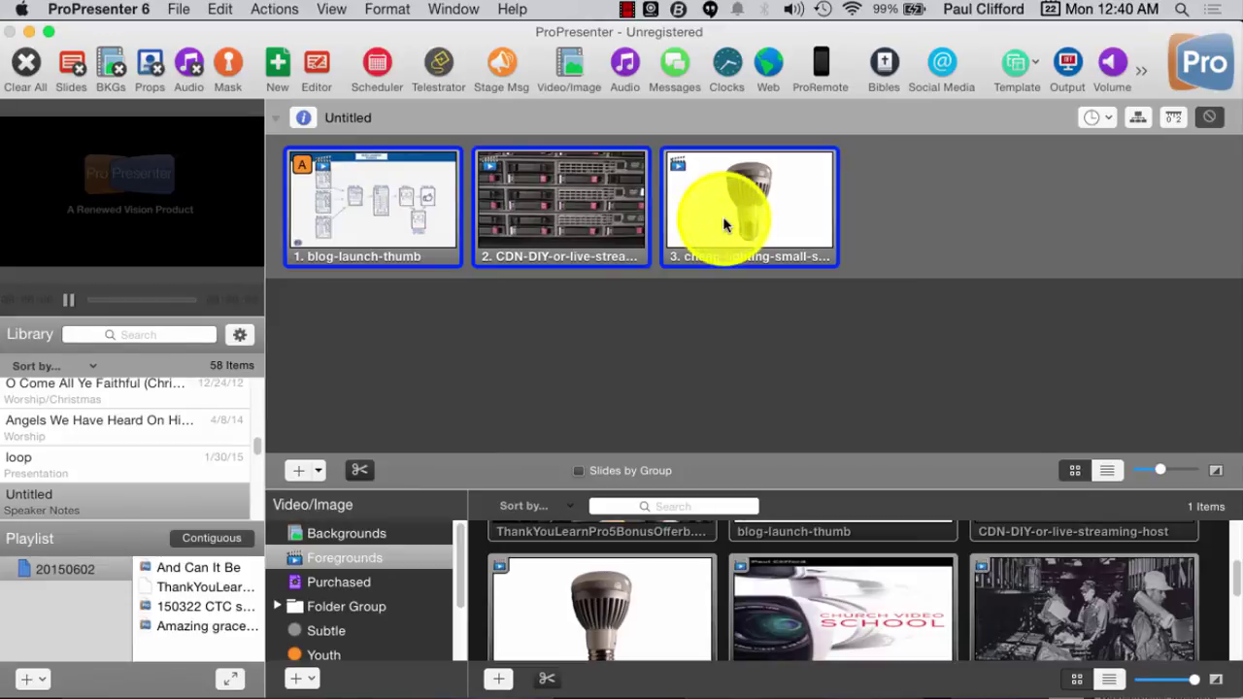
right_click(724, 225)
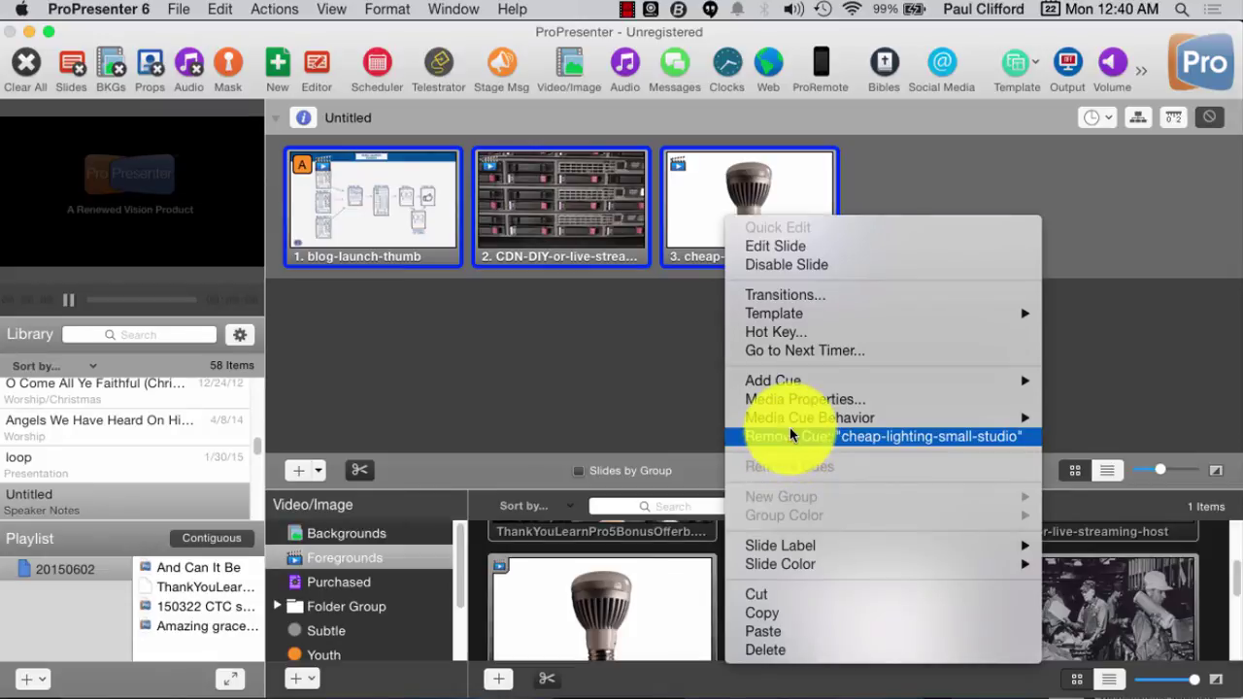
click(812, 360)
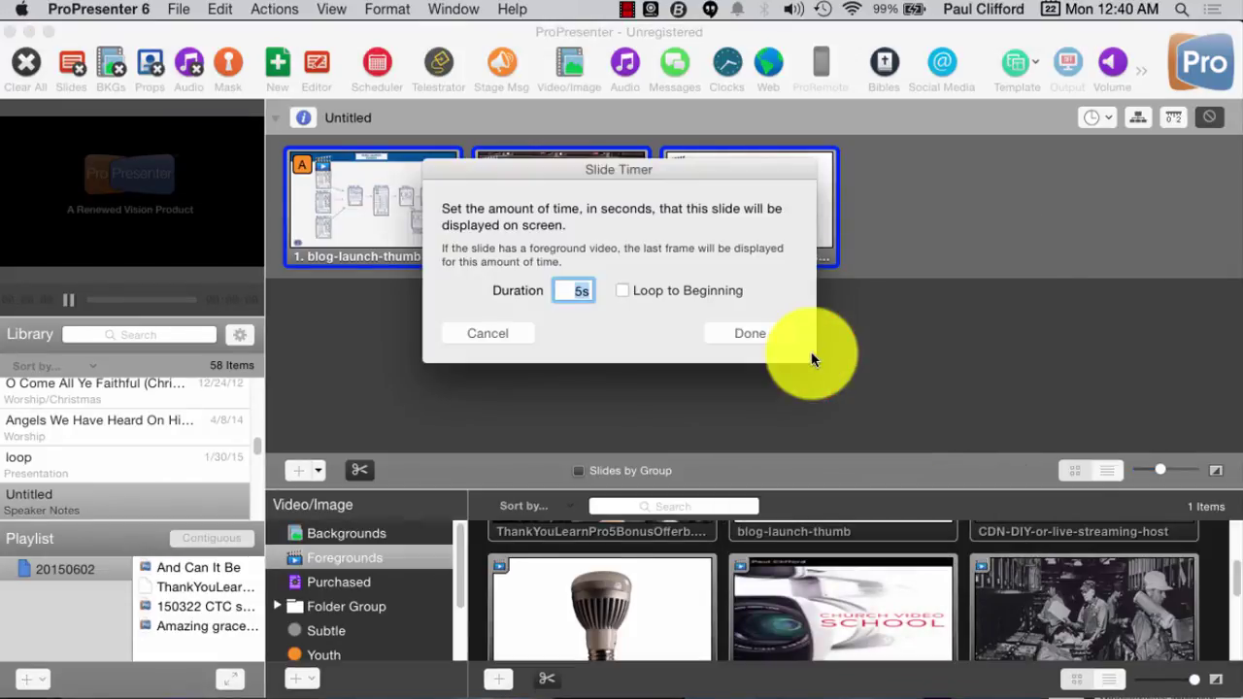
text(7)
click(793, 335)
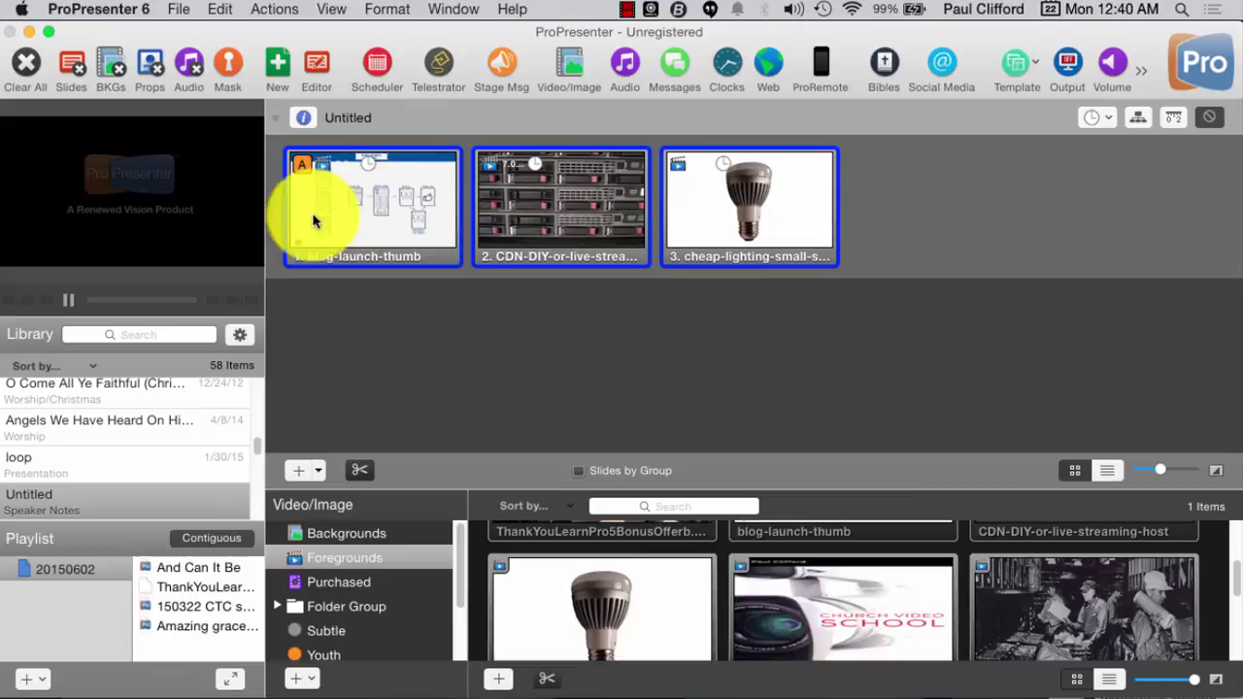
click(919, 224)
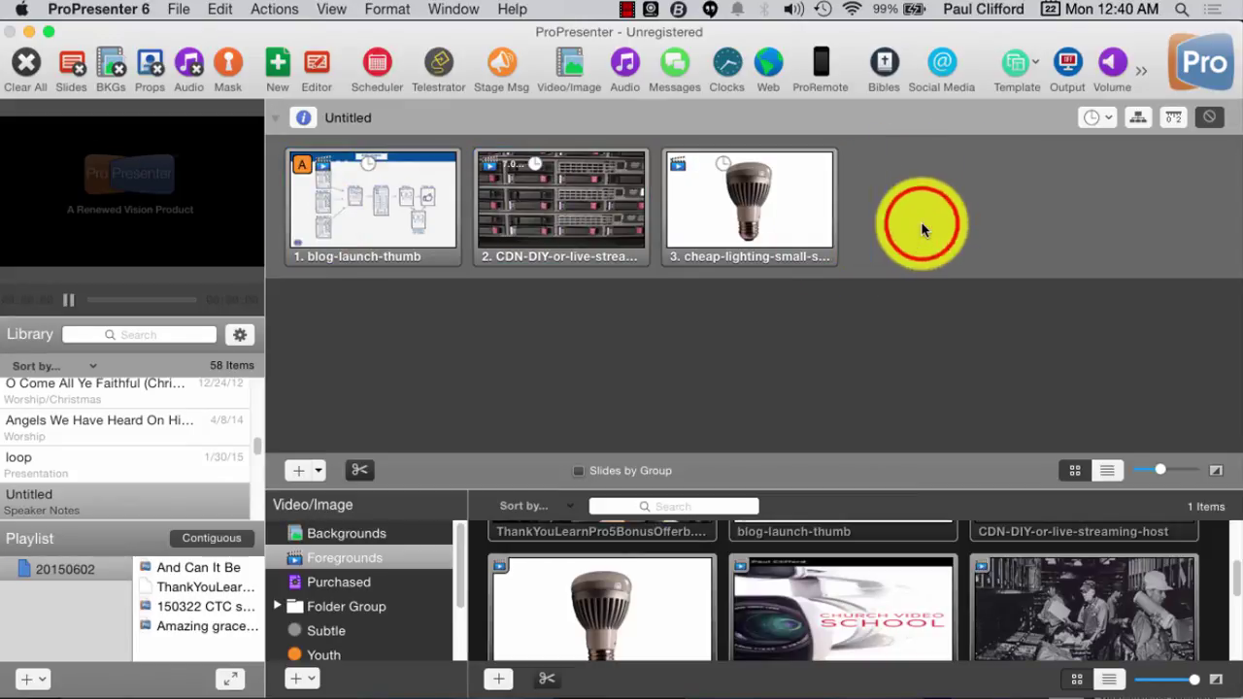
Turn on Loop to Beginning in the third slide's Go to Next Timer, keeping its duration at 7 seconds.
right_click(758, 236)
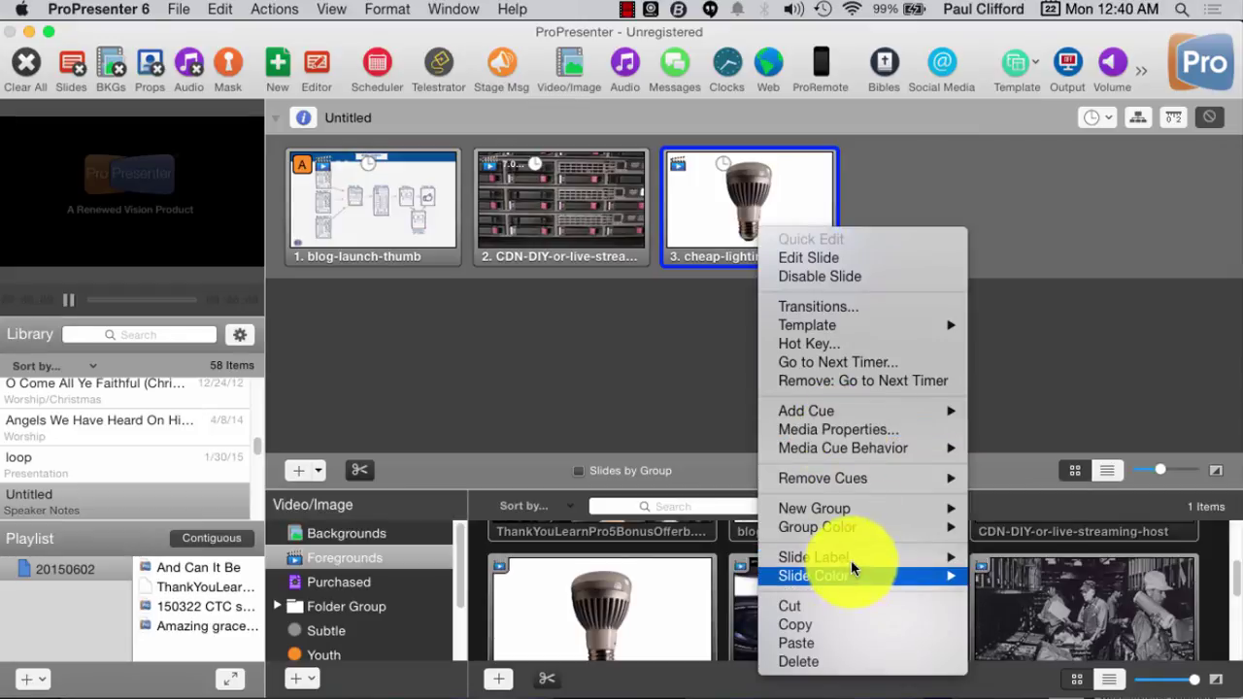
click(878, 365)
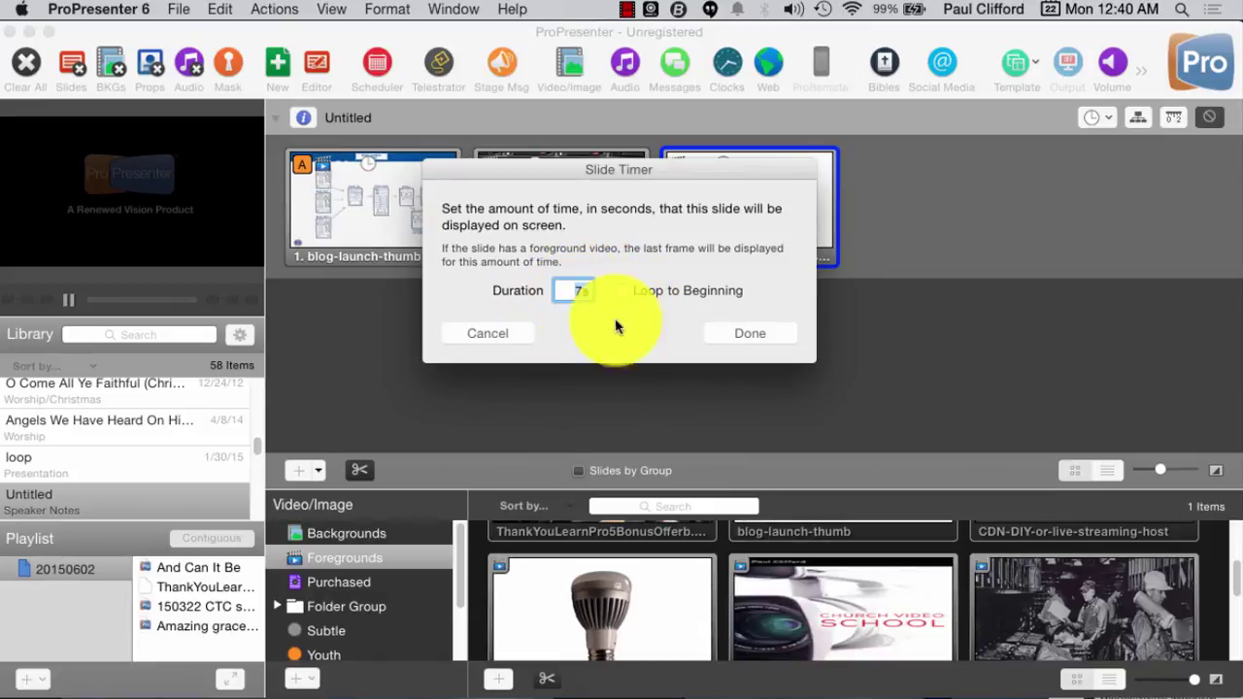
click(628, 292)
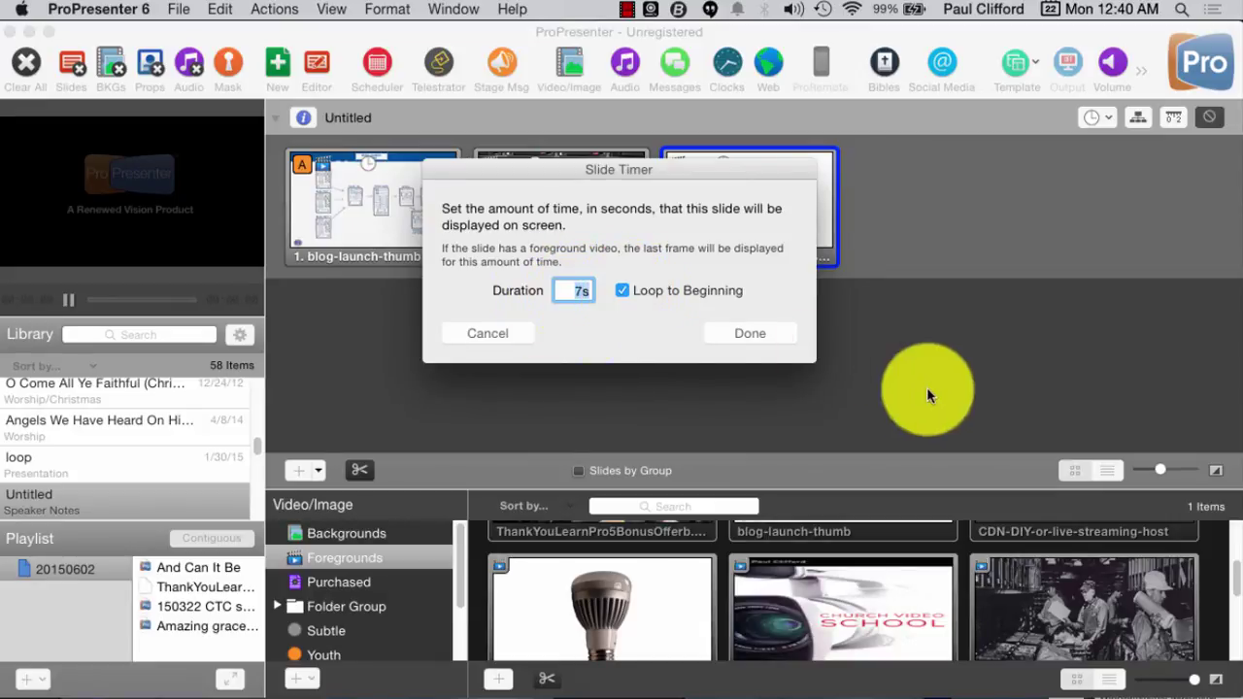
click(734, 342)
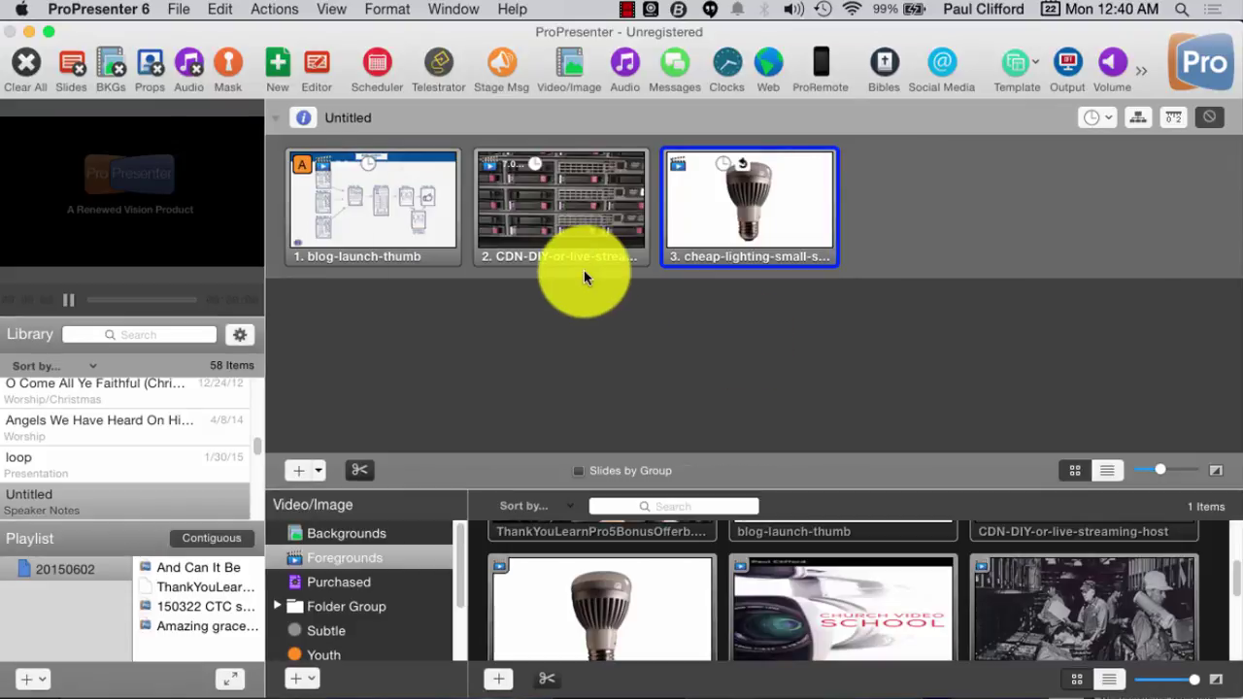
Show the three image slides live in order, then return to the first slide, blog-launch-thumb.
click(386, 181)
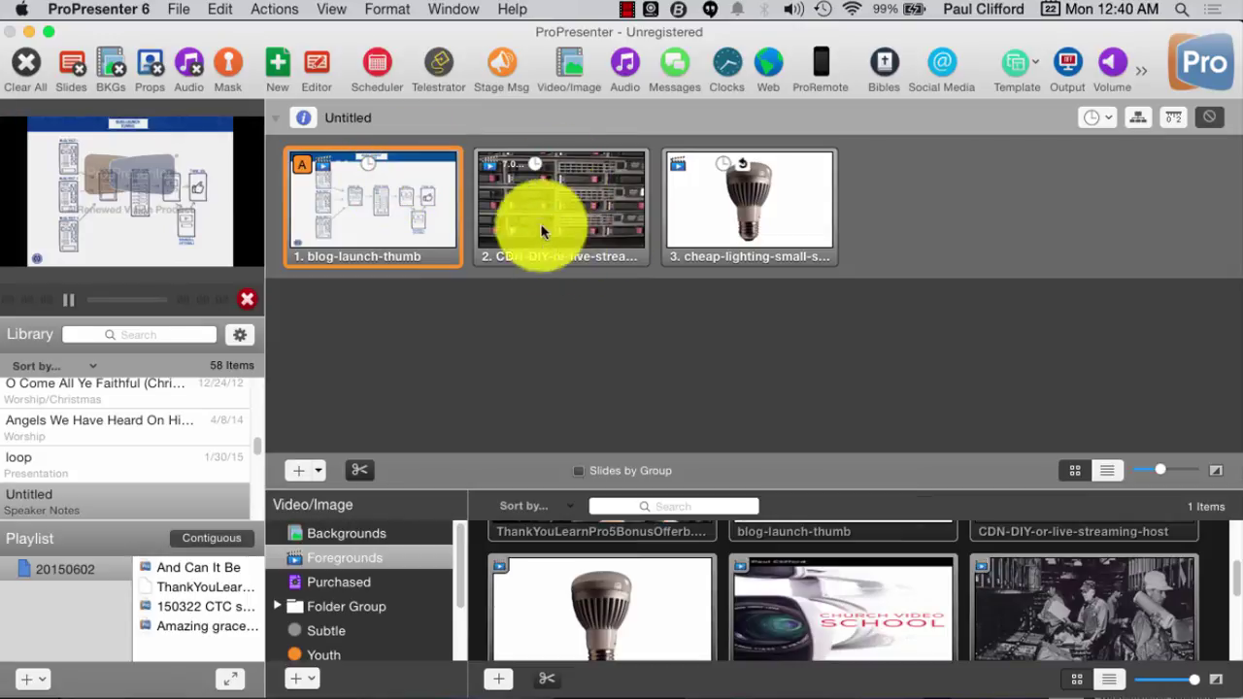
click(529, 170)
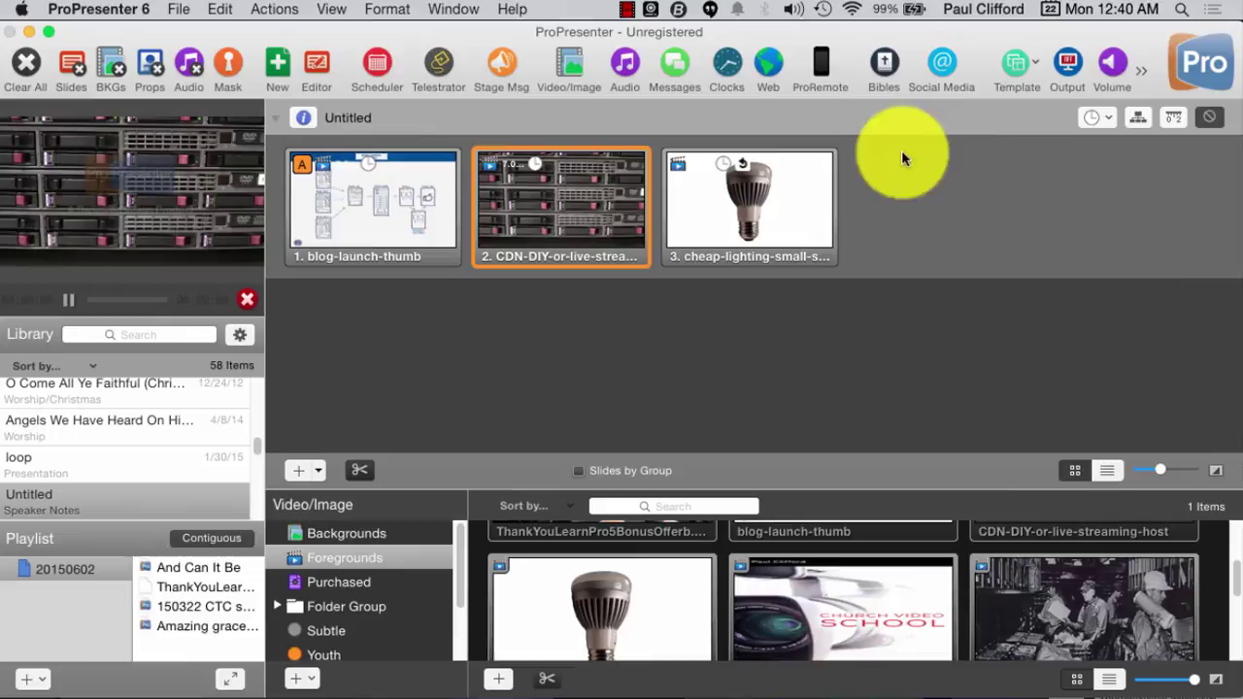
click(743, 209)
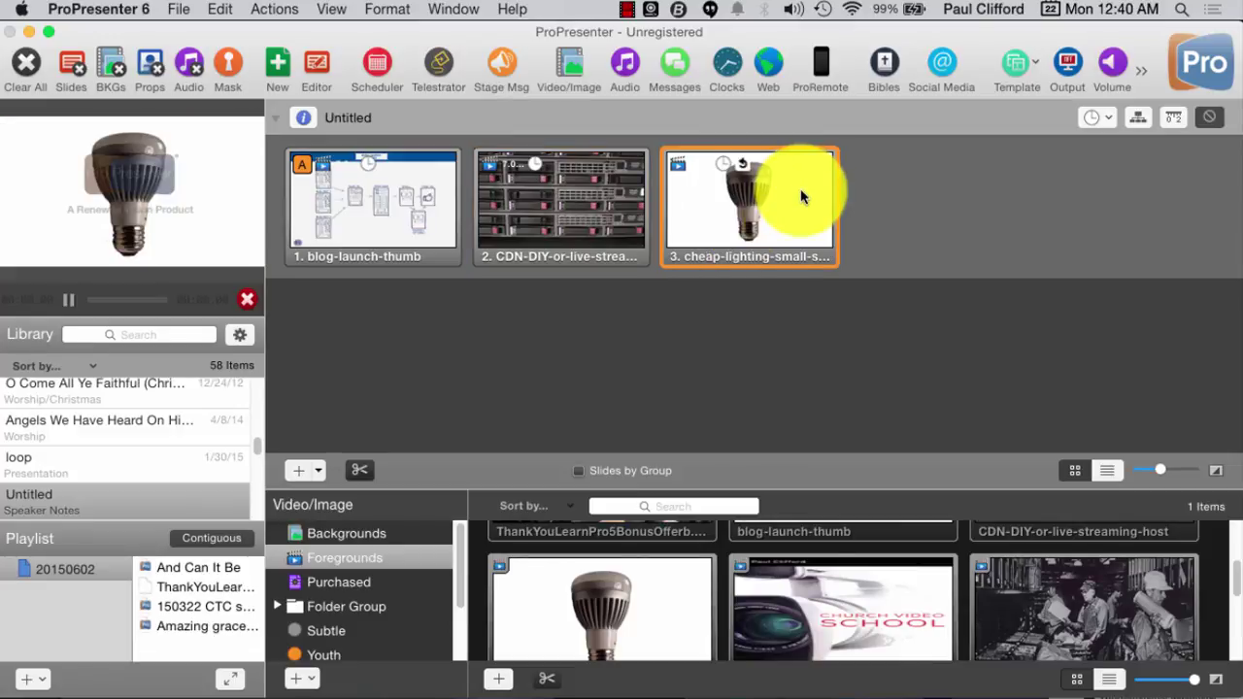
click(331, 195)
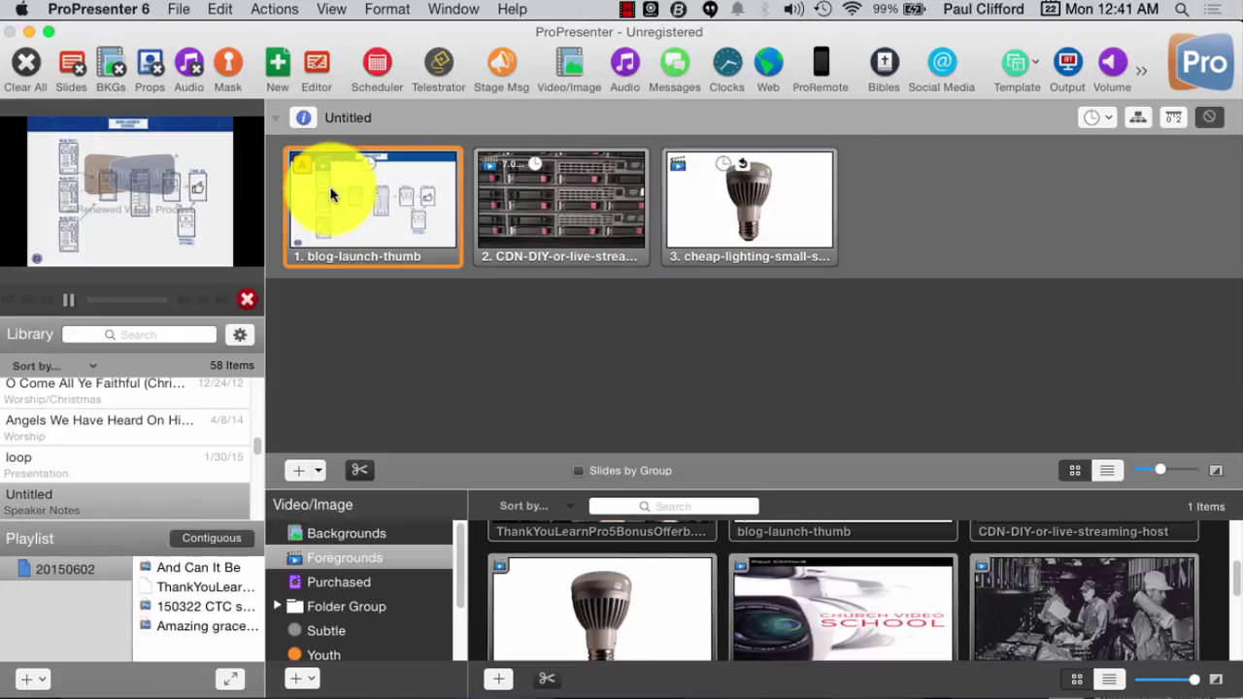
Display the "Church starts in:" Countdown message over the live slideshow, close Messages, and advance to the third slide.
click(675, 64)
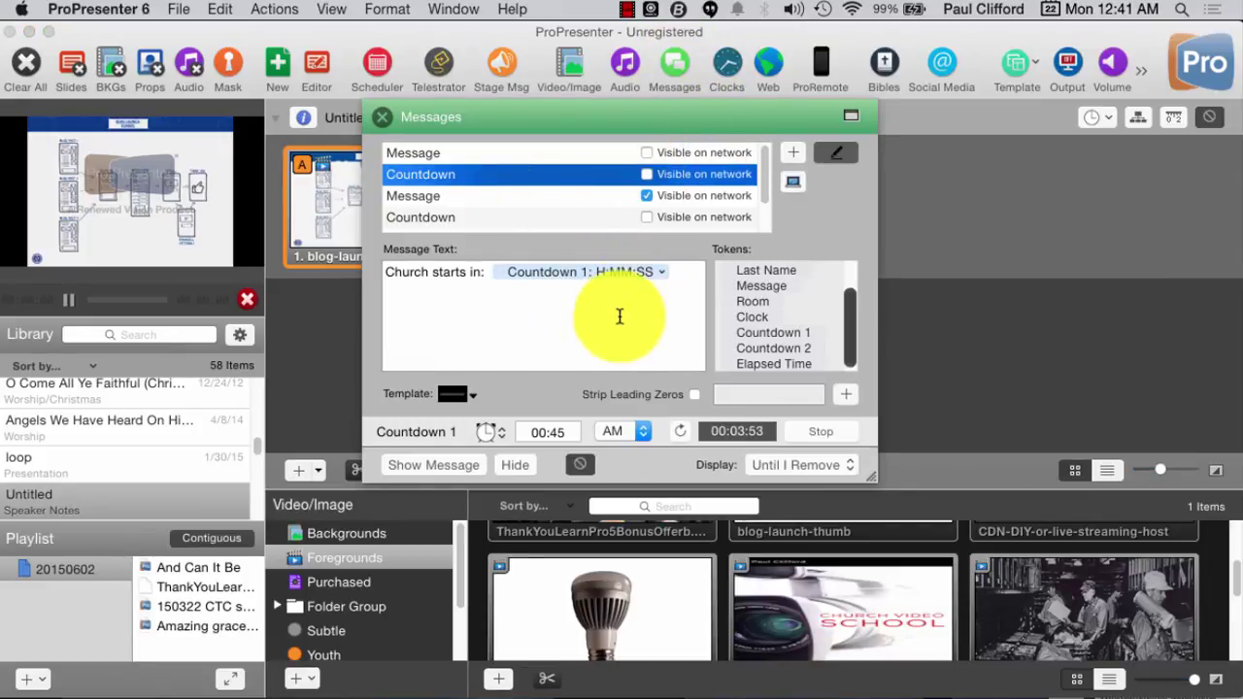
click(455, 468)
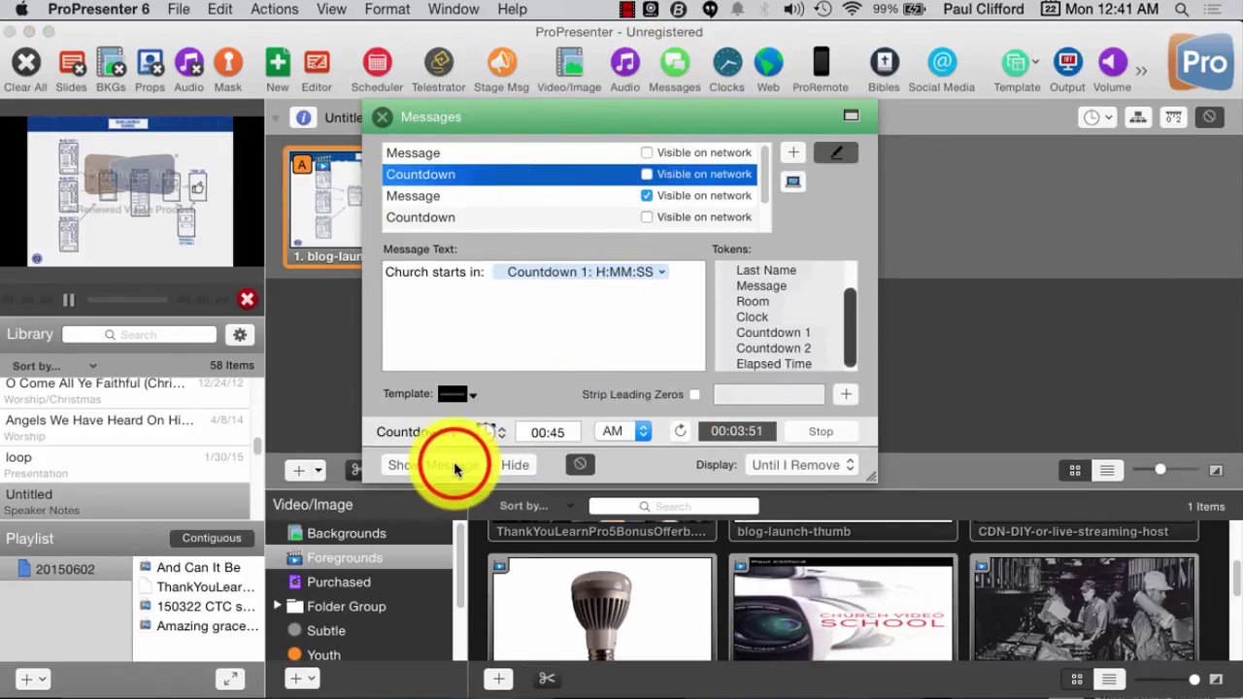
click(388, 119)
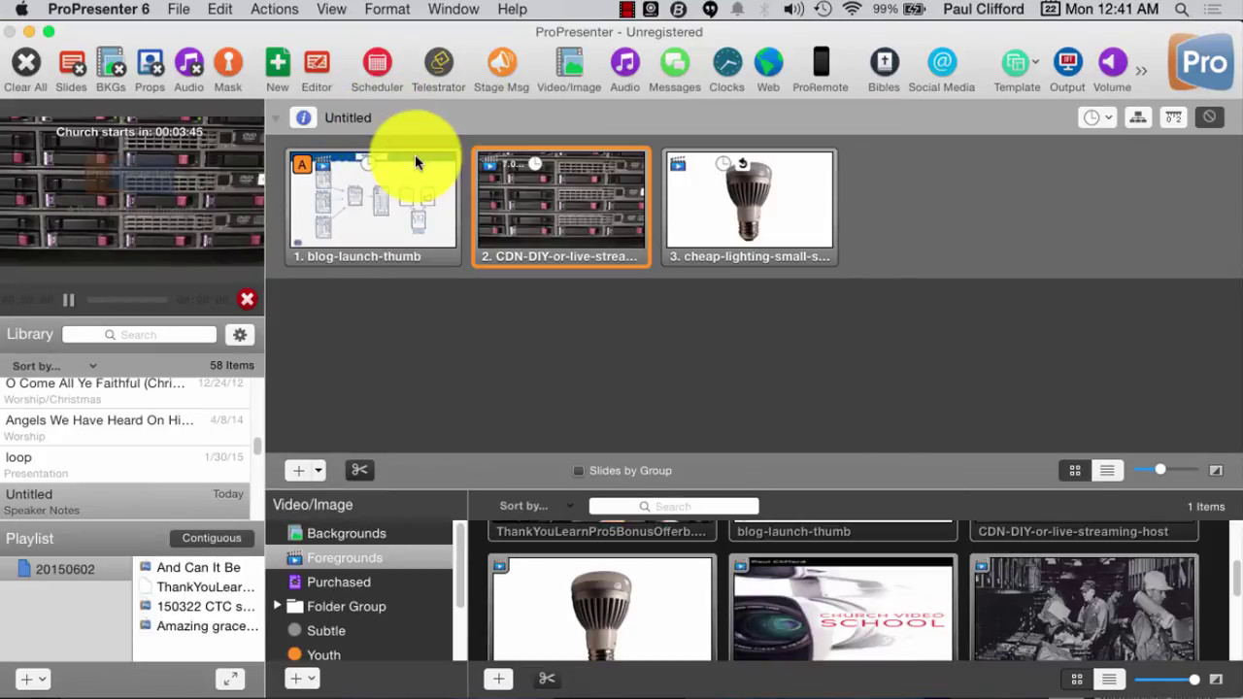
key(Right)
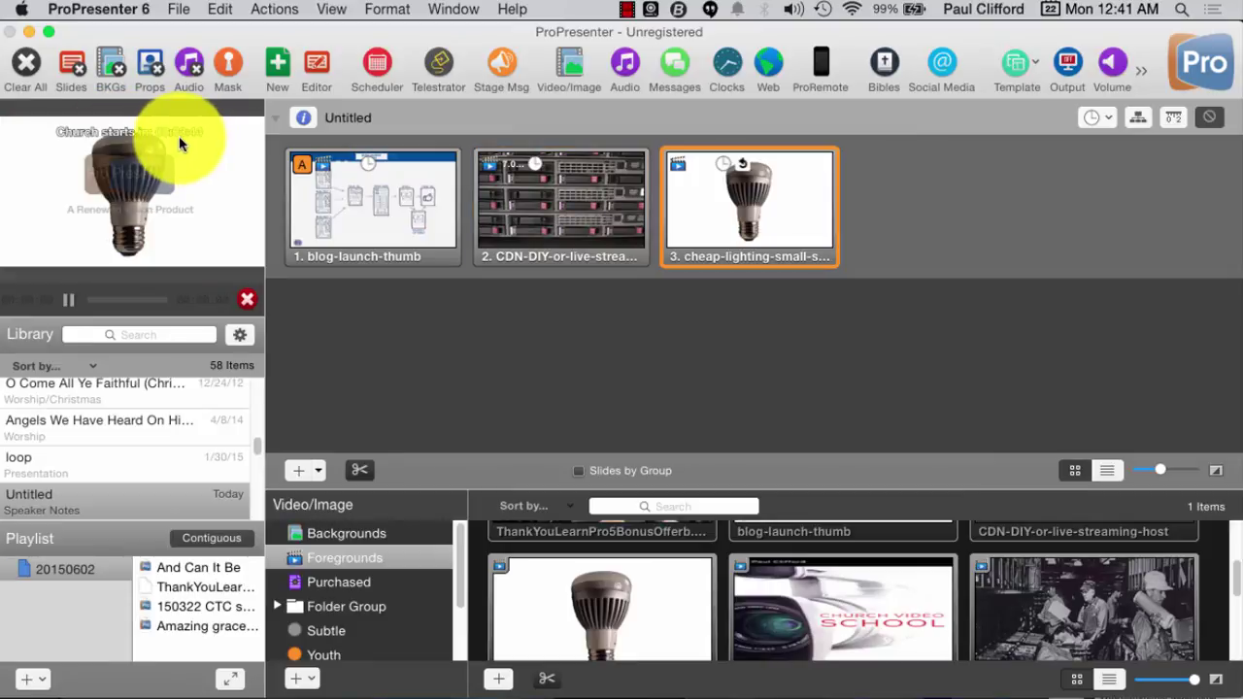